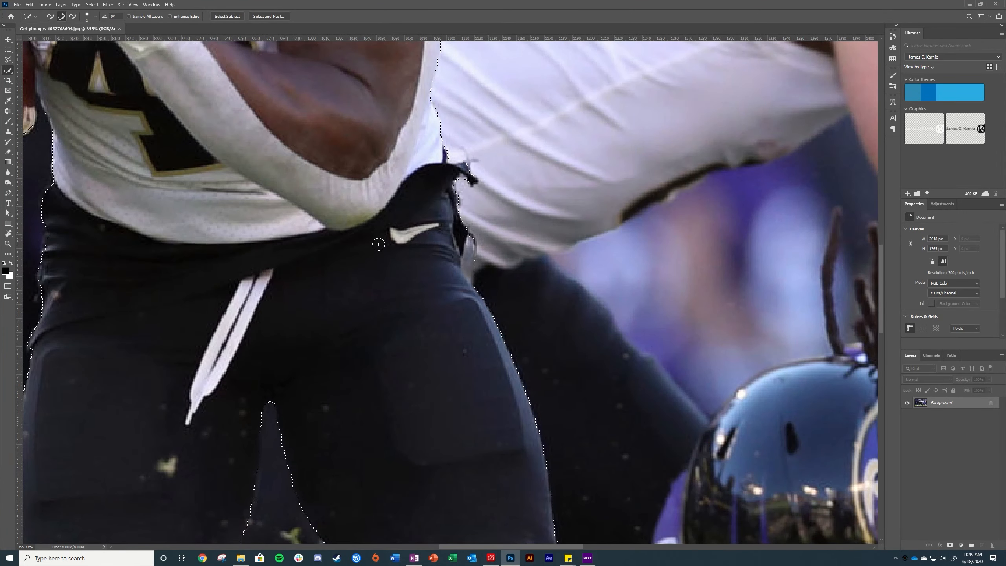
Bring the front player's selection into Select and Mask and open the brush settings for refining the edge
scroll(379, 244, "down", 4)
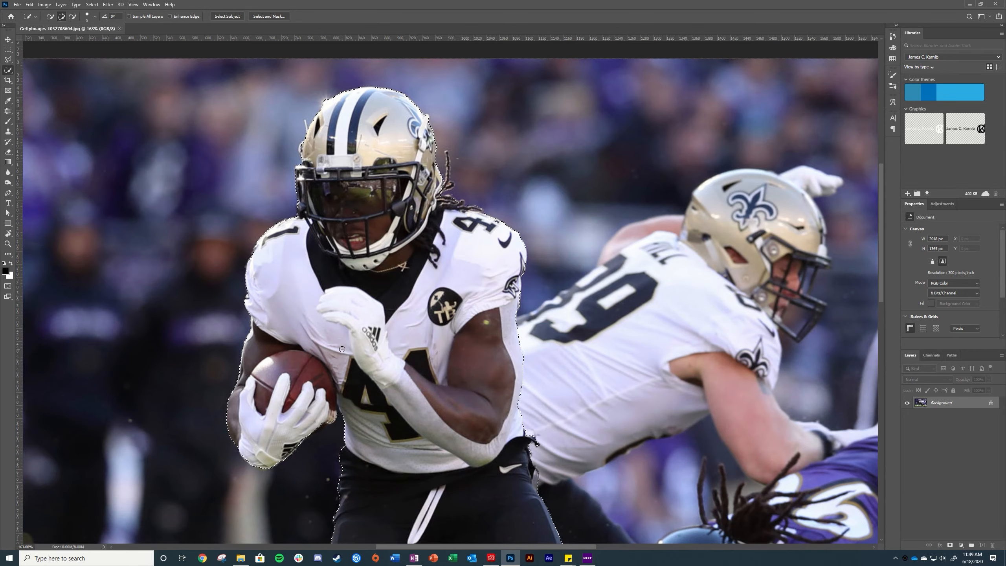
scroll(447, 176, "up", 8)
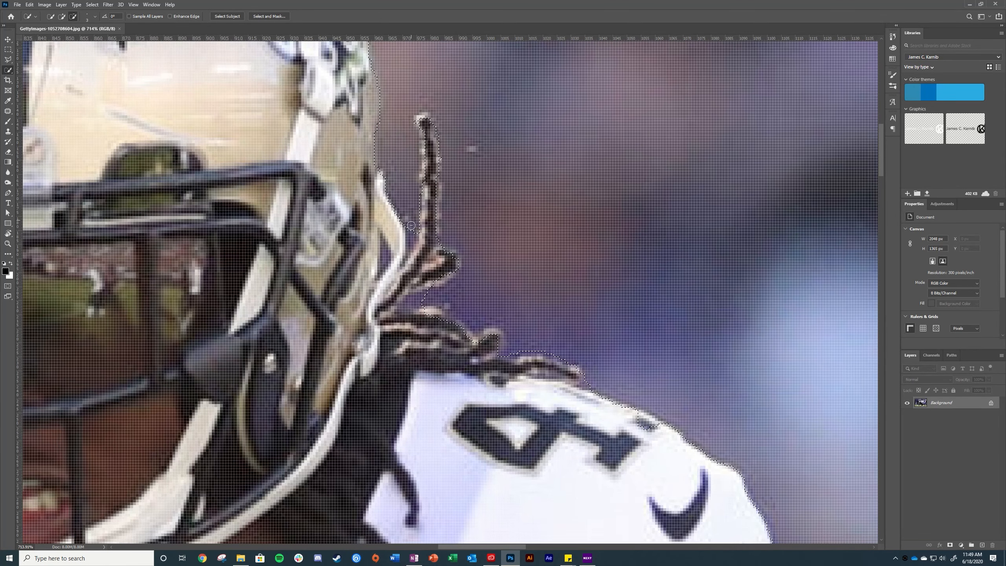
key("ctrl+alt+r")
scroll(588, 341, "up", 5)
left_click(82, 16)
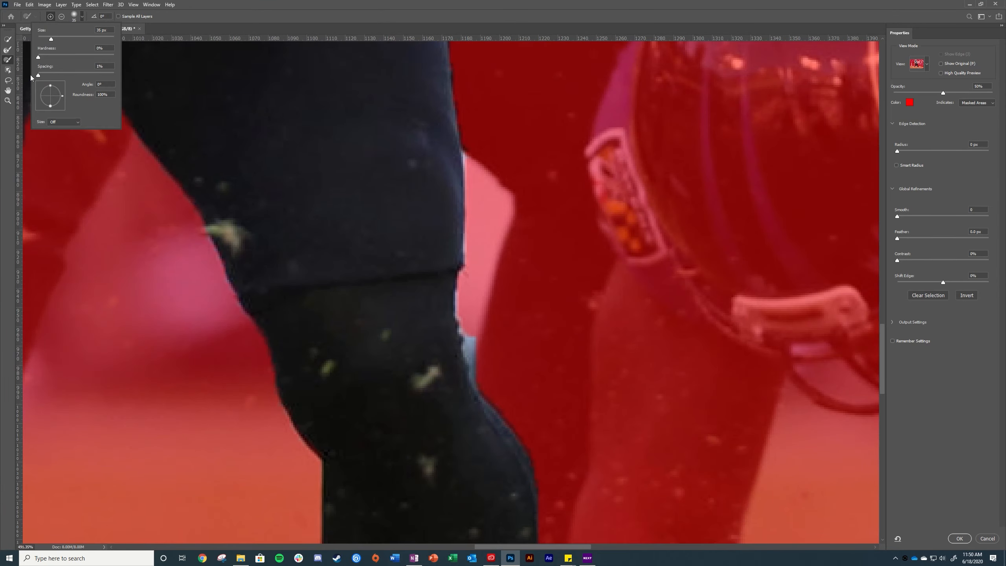
Refine the whole cutout edge with a slight feather, adjusted contrast and a small inward edge shift, and apply the refinement
scroll(506, 348, "down", 8)
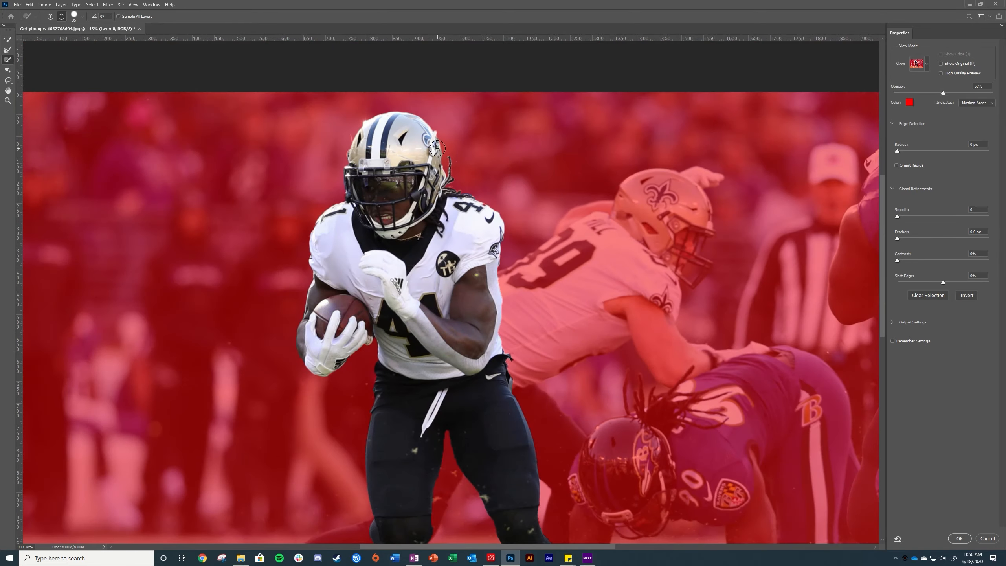
left_click_drag(897, 238, 905, 238)
left_click(978, 261)
left_click_drag(943, 282, 939, 282)
left_click(959, 538)
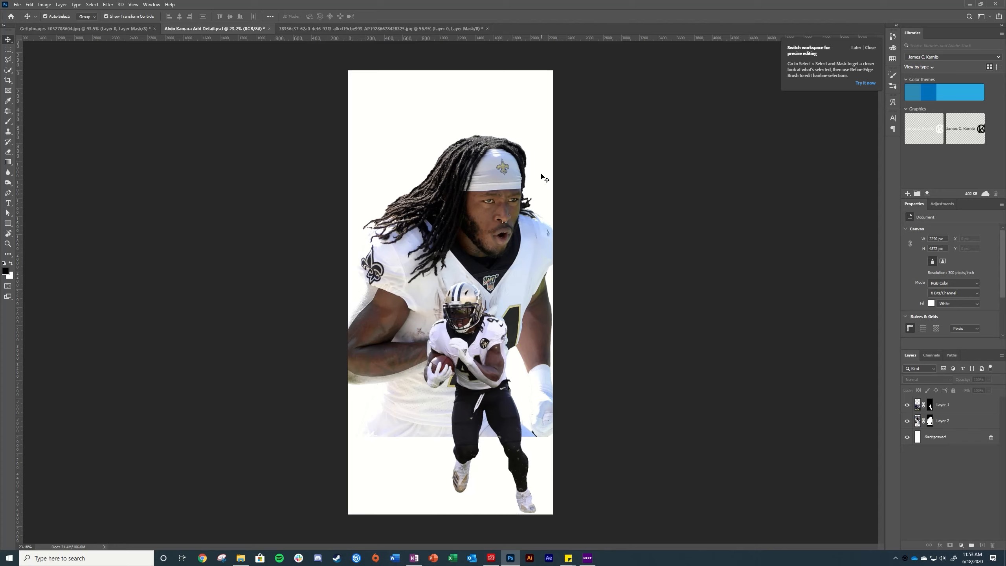
Convert Layer 1, the small masked running player, to a smart object
left_click(501, 193)
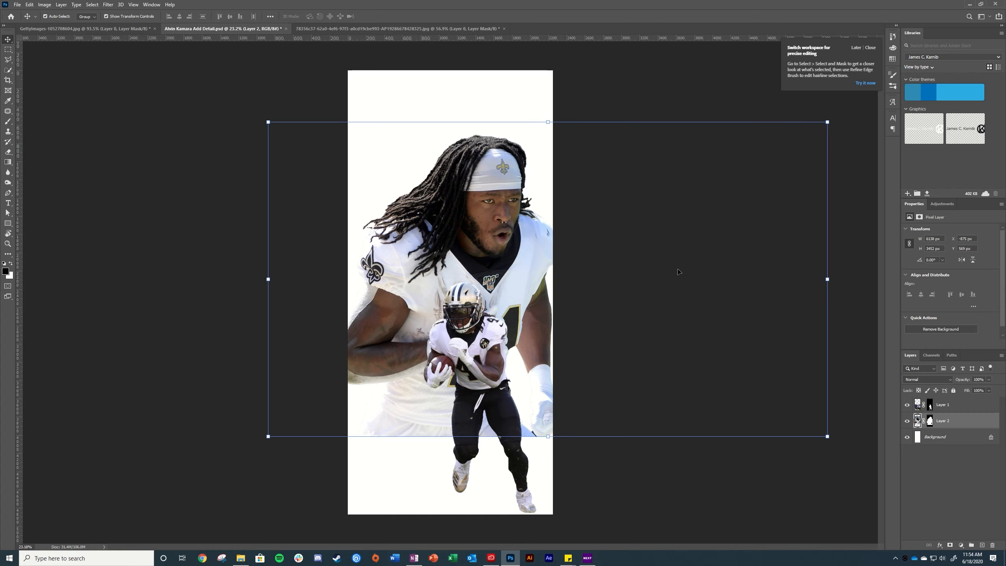
left_click(960, 410)
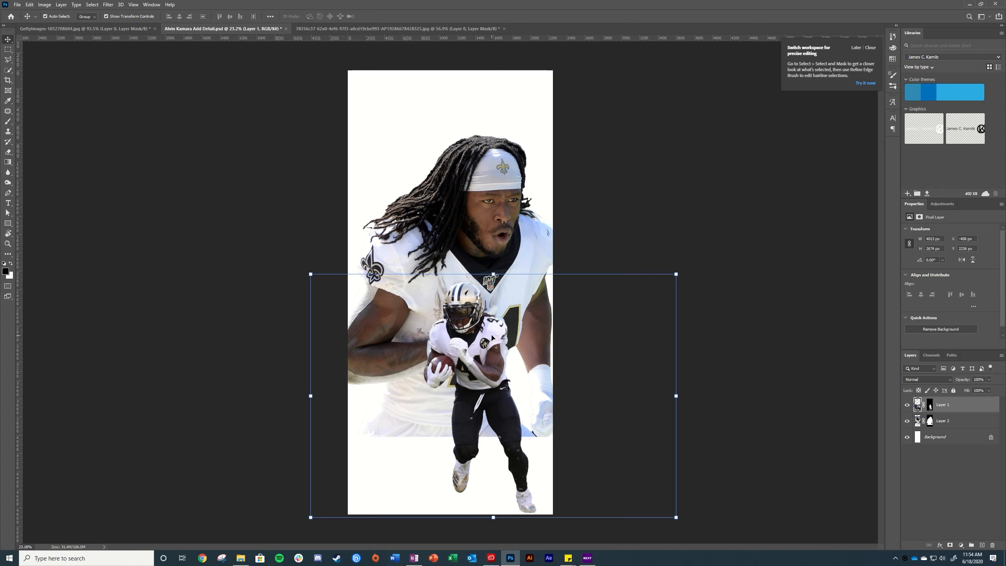
left_click(911, 479)
scroll(510, 355, "up", 3)
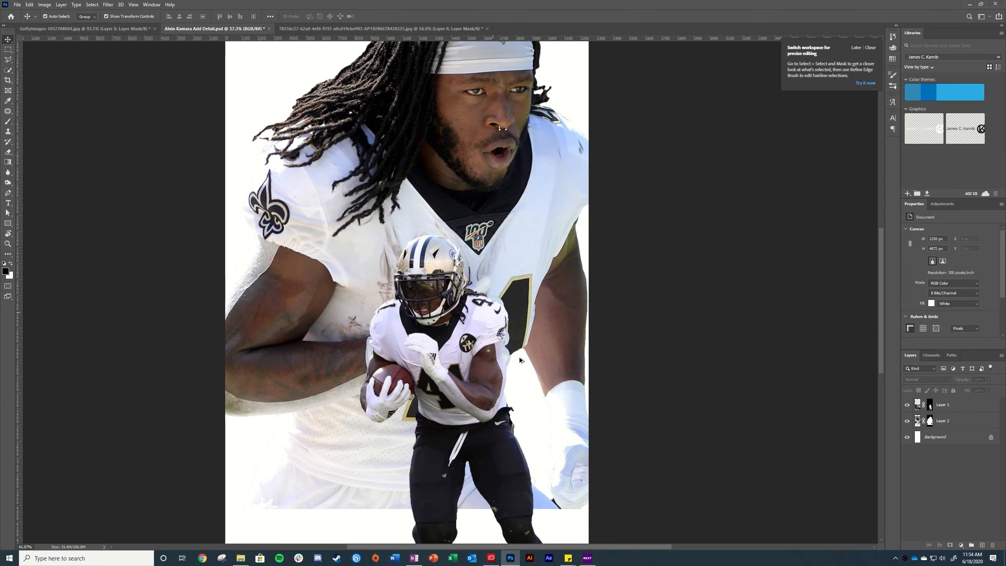
left_click(971, 404)
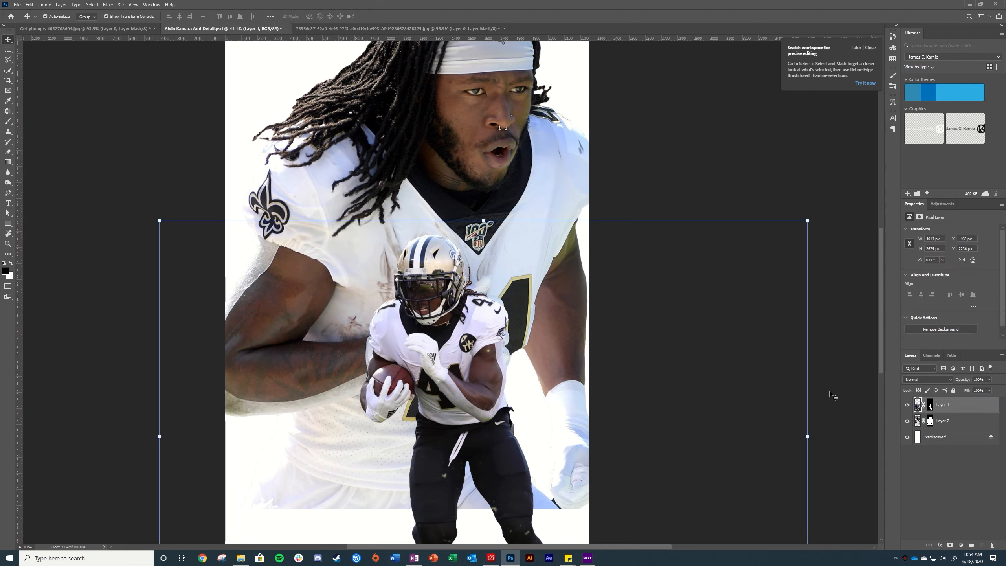
right_click(962, 405)
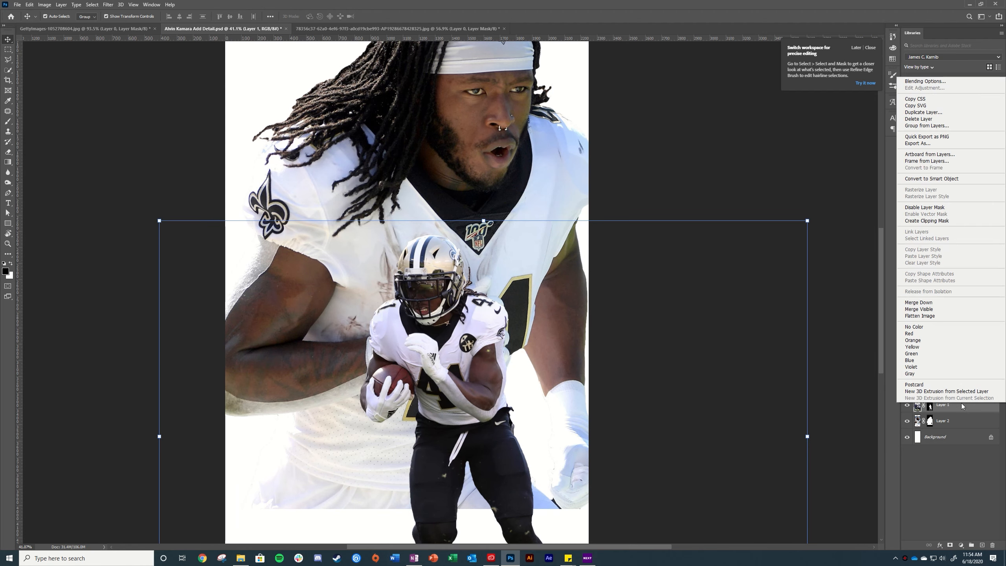
left_click(945, 184)
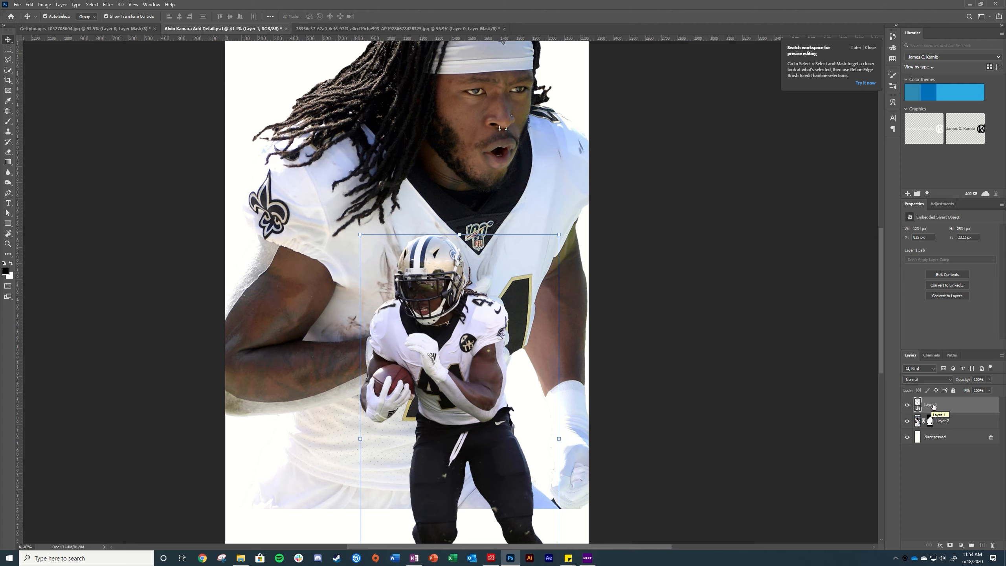
Rename the running player's smart object layer as "Alvin Kamara Running" and keep it selected
right_click(958, 410)
key("Escape")
double_click(932, 404)
type("Alvin Kamara Running")
key("Return")
left_click(966, 481)
left_click(953, 404)
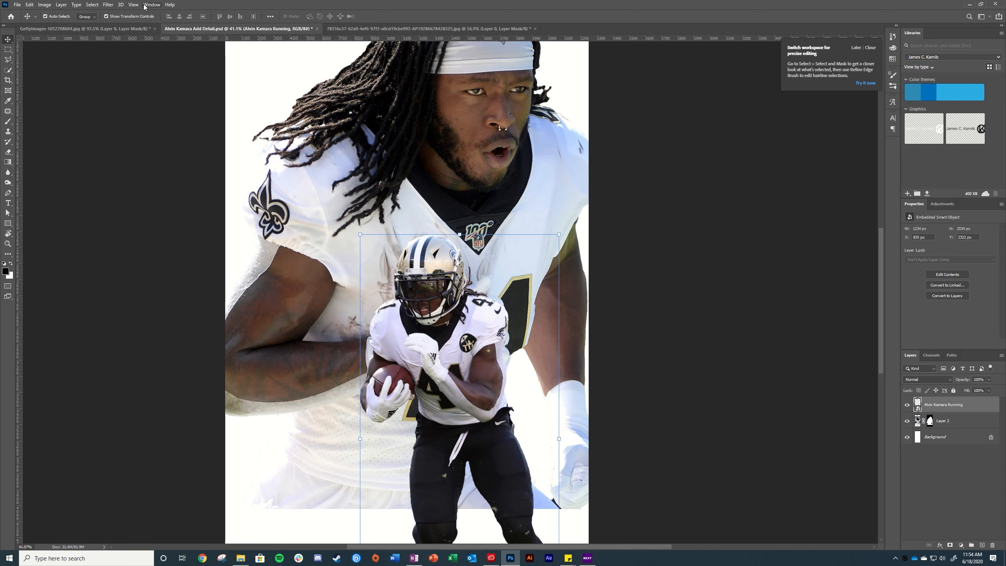
Open the Camera Raw Filter on the running player layer and frame the whole figure in its preview
left_click(108, 4)
left_click(131, 51)
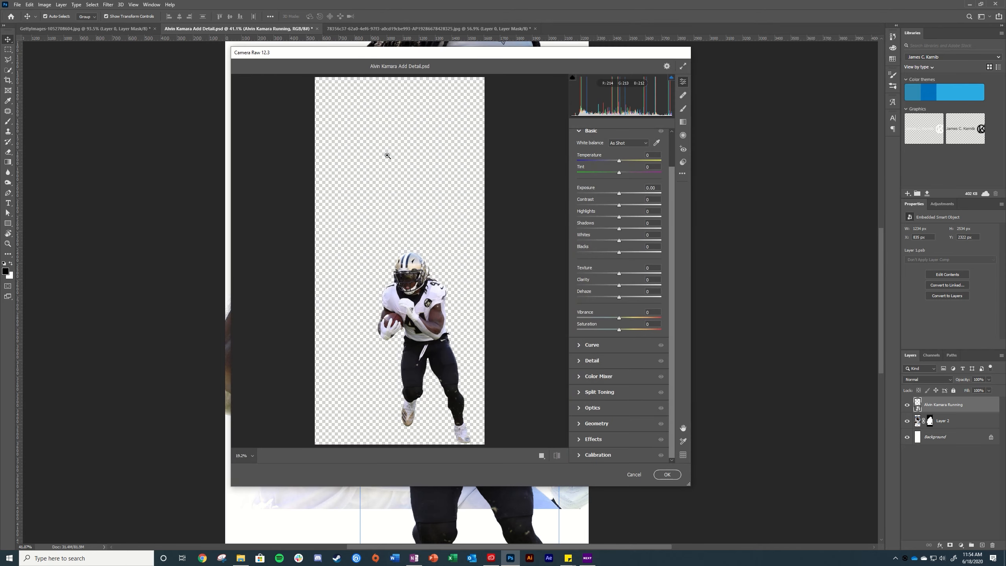
left_click(415, 311)
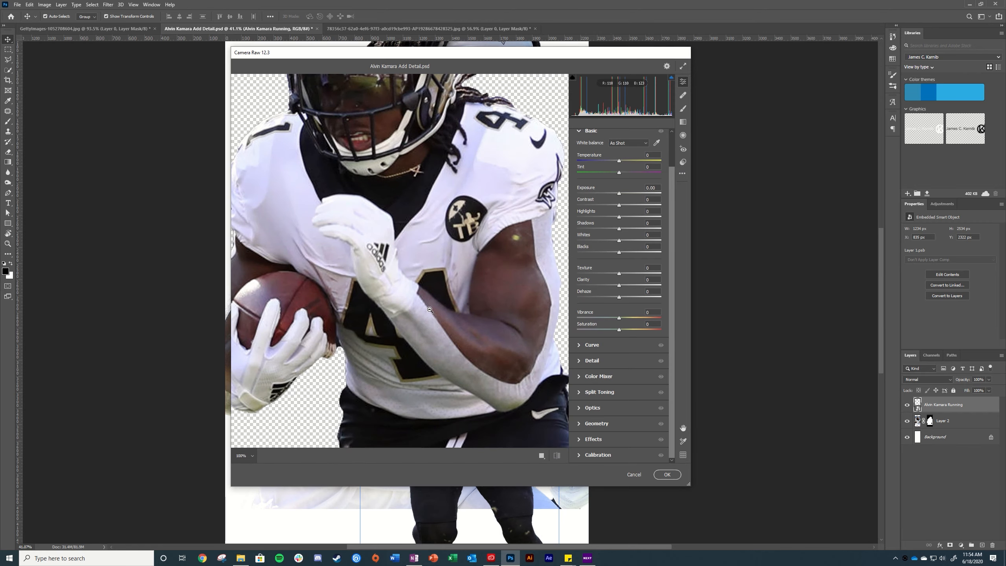
left_click(248, 456)
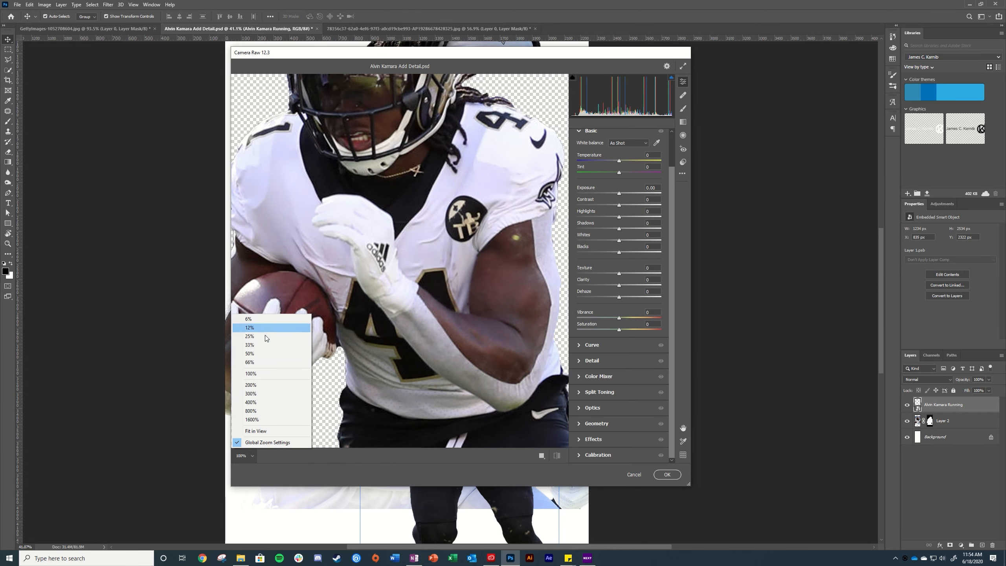
left_click(272, 431)
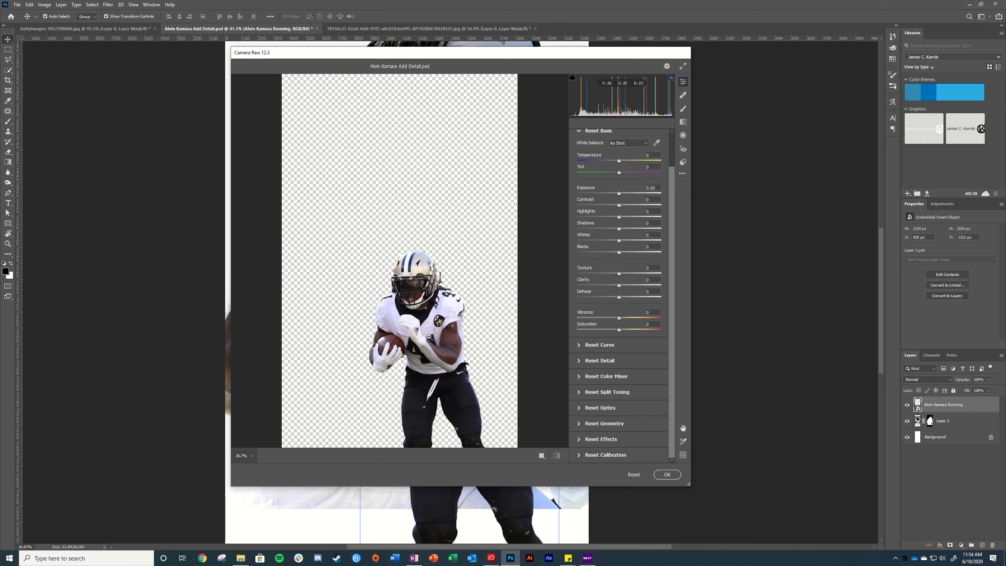
left_click_drag(431, 336, 386, 201)
scroll(386, 201, "up", 3)
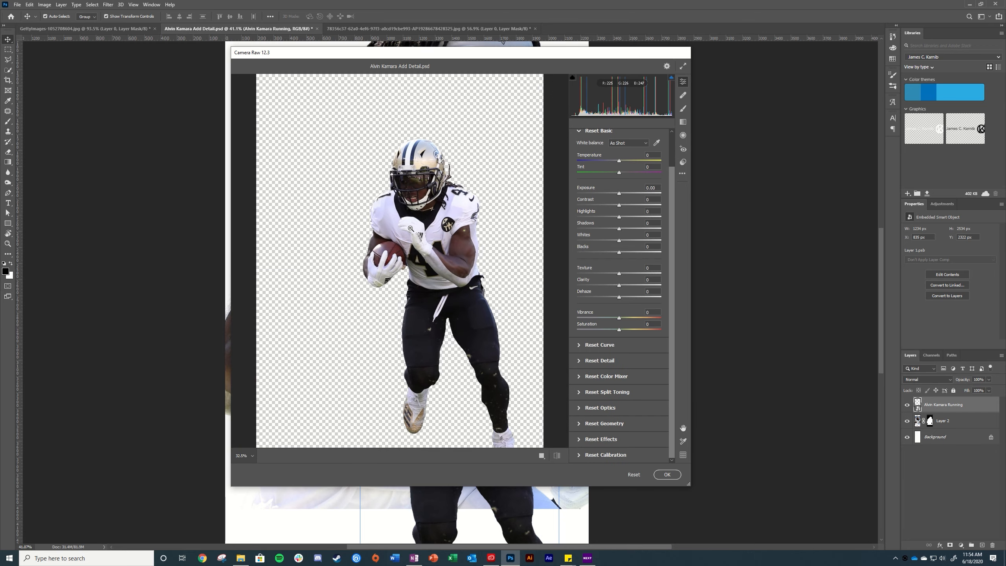
left_click_drag(451, 257, 415, 227)
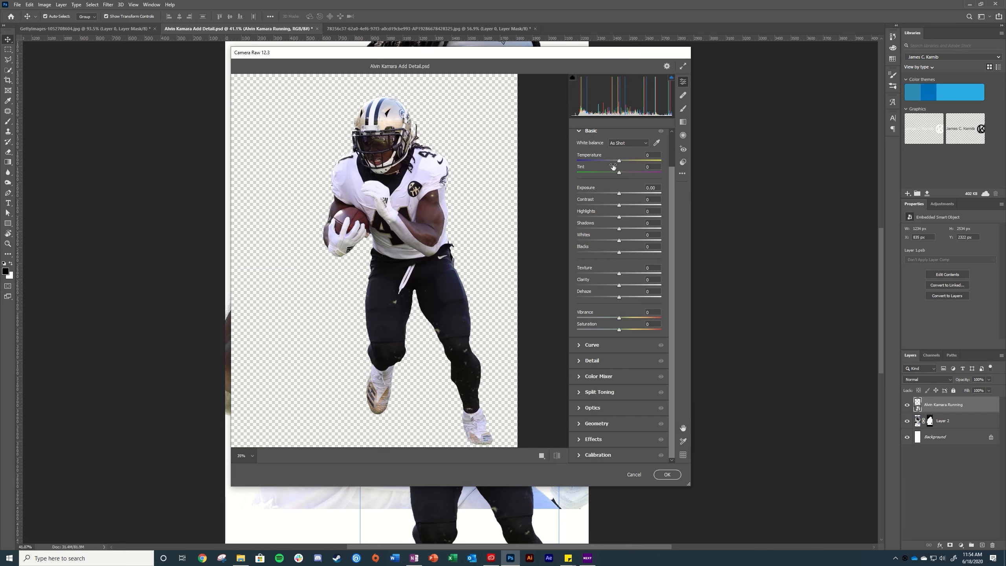
scroll(590, 156, "up", 2)
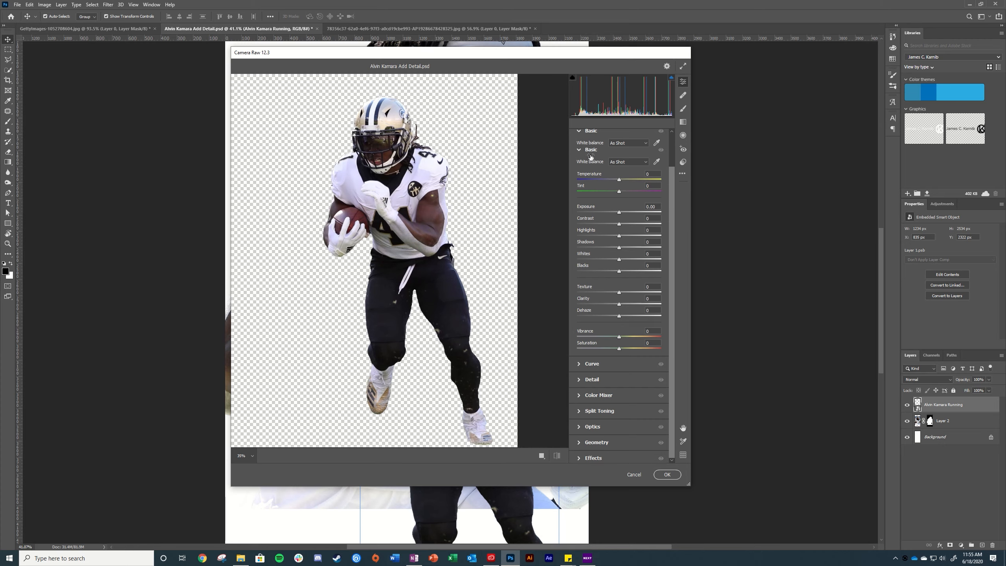
left_click(578, 169)
left_click(579, 169)
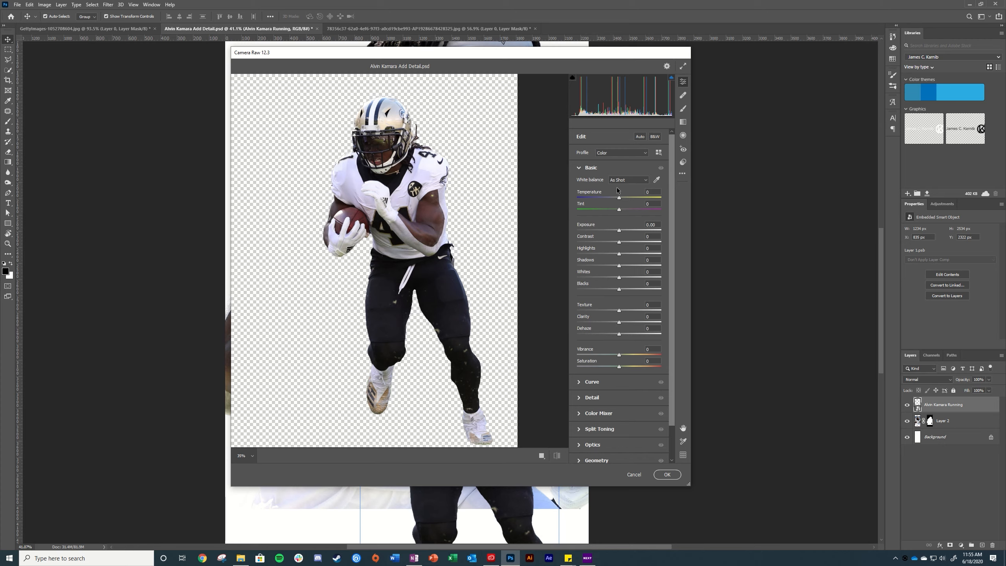
scroll(618, 198, "down", 2)
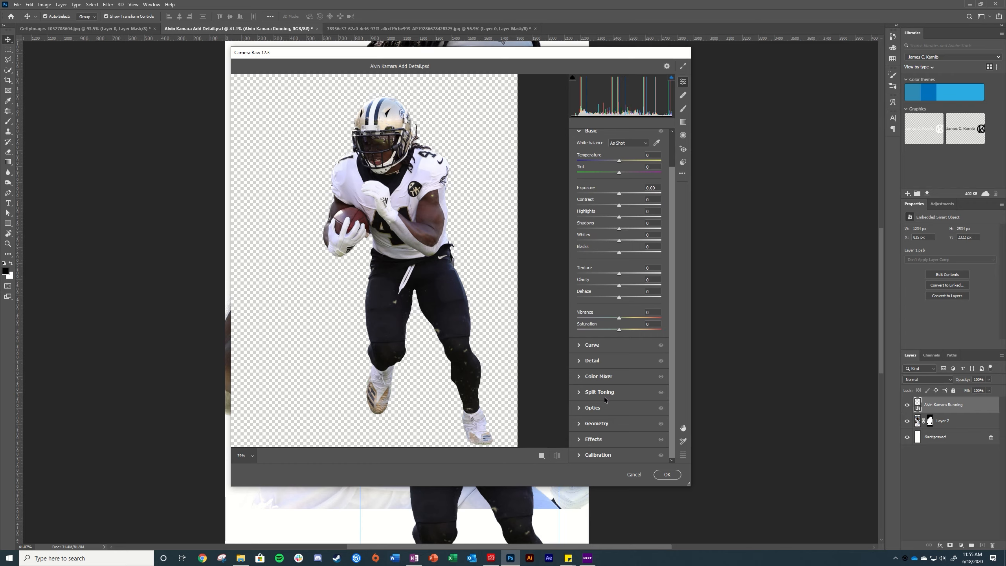
scroll(604, 399, "up", 2)
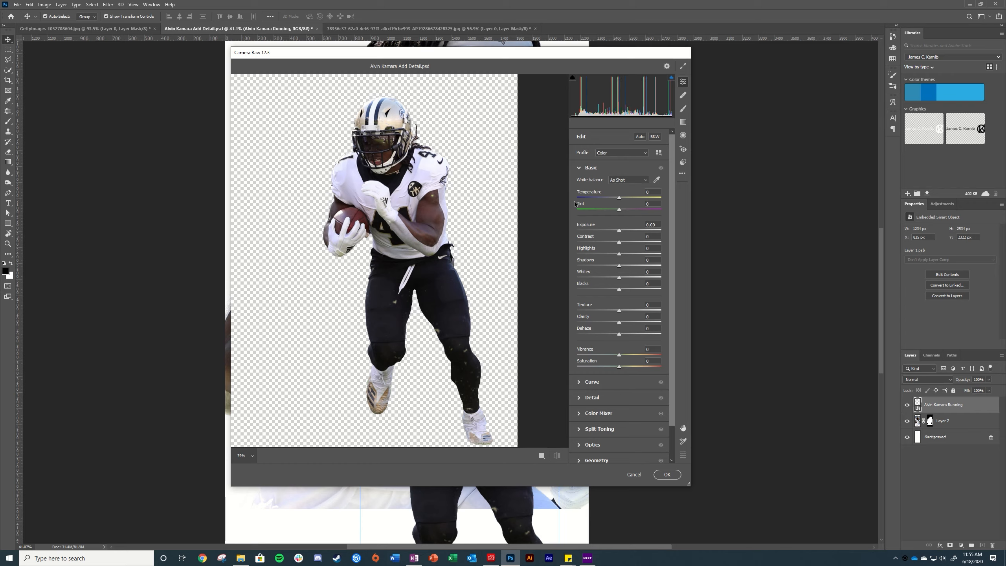
left_click_drag(449, 53, 747, 84)
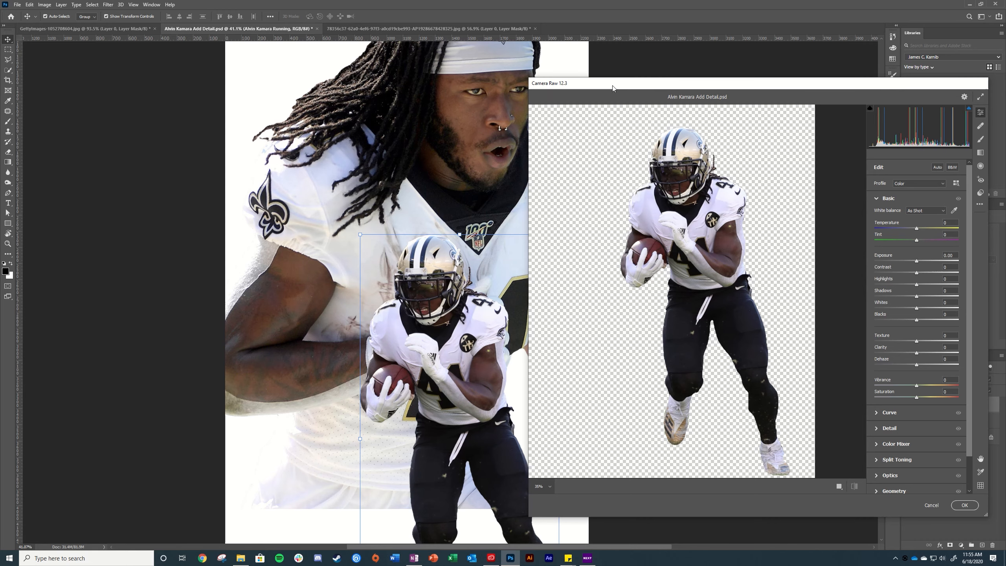
left_click_drag(635, 87, 321, 82)
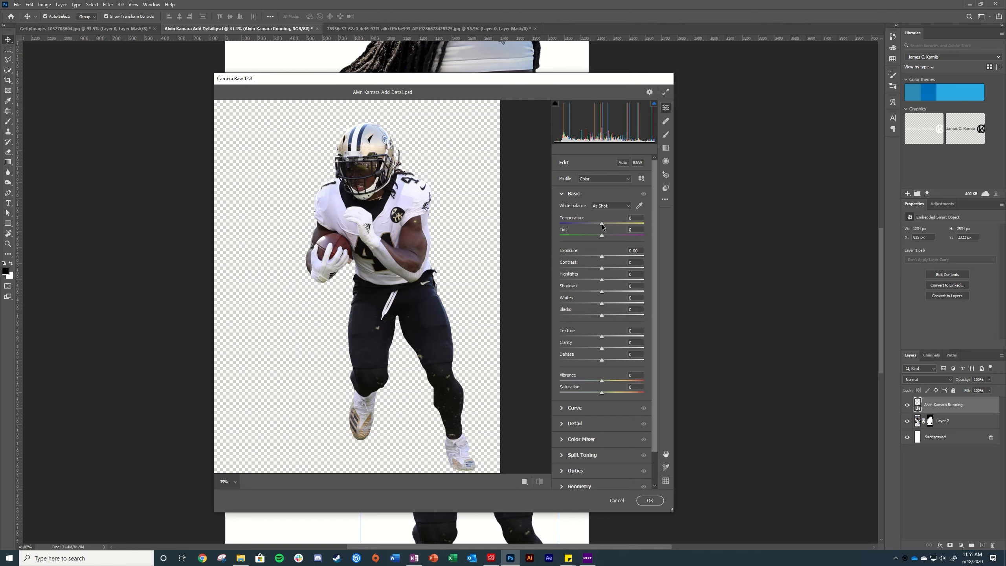
Set the running player's white balance to Temperature -2 and Tint 0
mouse_move(602, 224)
left_mouse_down()
mouse_move(582, 230)
mouse_move(620, 230)
mouse_move(601, 235)
left_mouse_up()
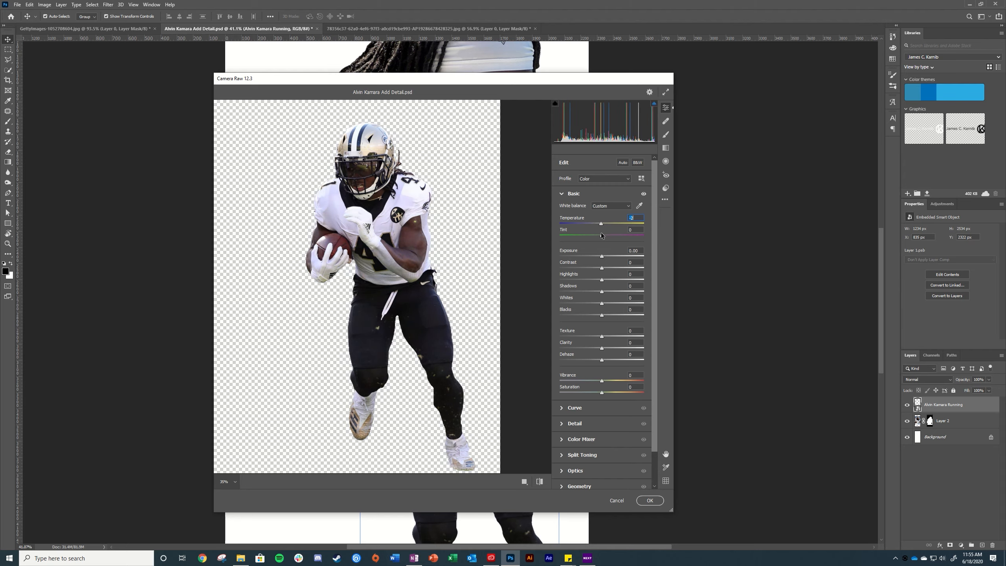
mouse_move(602, 235)
left_mouse_down()
mouse_move(624, 236)
mouse_move(578, 236)
mouse_move(611, 238)
mouse_move(601, 239)
left_mouse_up()
scroll(651, 256, "down", 2)
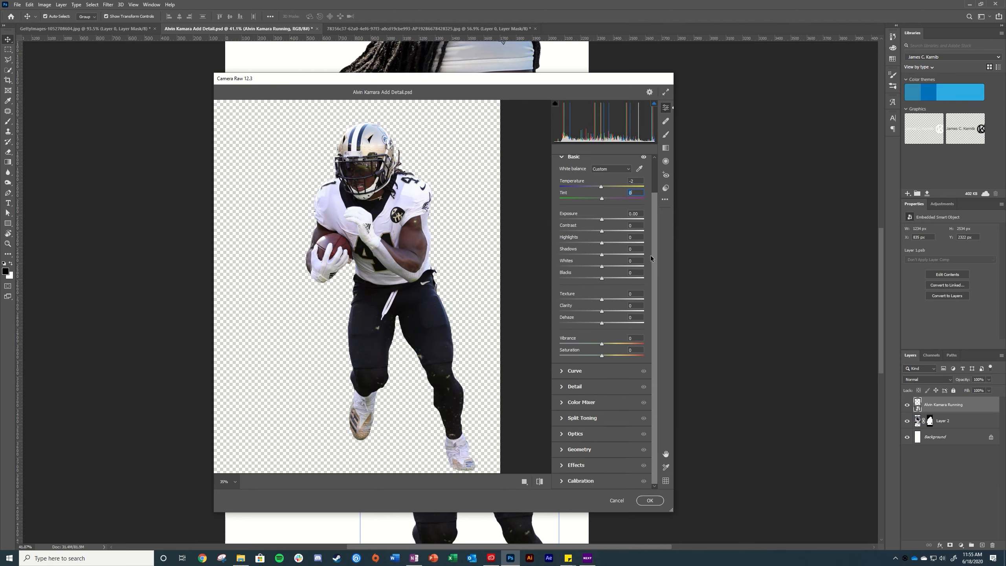
scroll(651, 257, "up", 2)
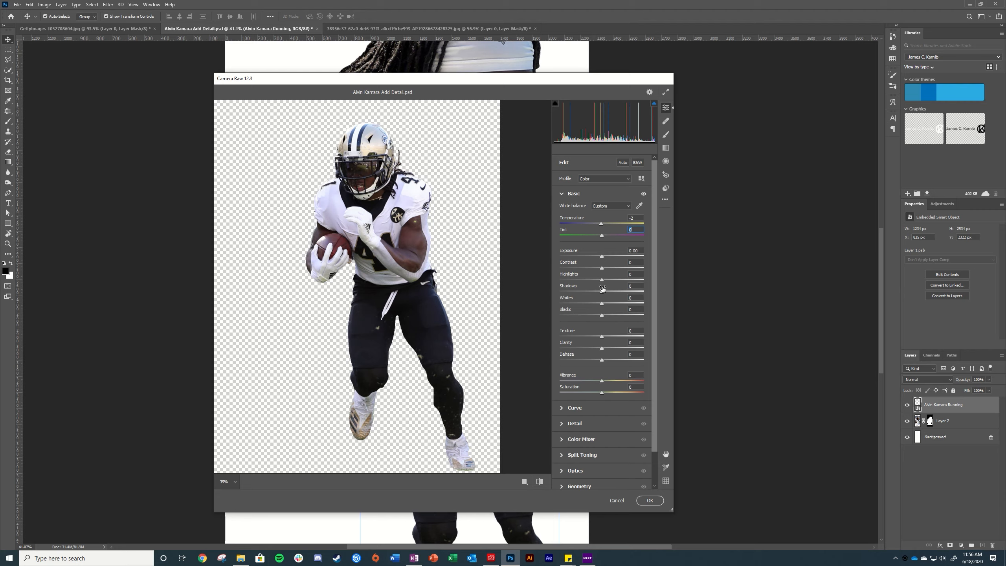
Set Exposure to +0.20 and, after trying the maximum, Contrast to +5 for the running player
mouse_move(601, 257)
left_mouse_down()
mouse_move(630, 256)
mouse_move(576, 257)
mouse_move(622, 257)
mouse_move(603, 257)
left_mouse_up()
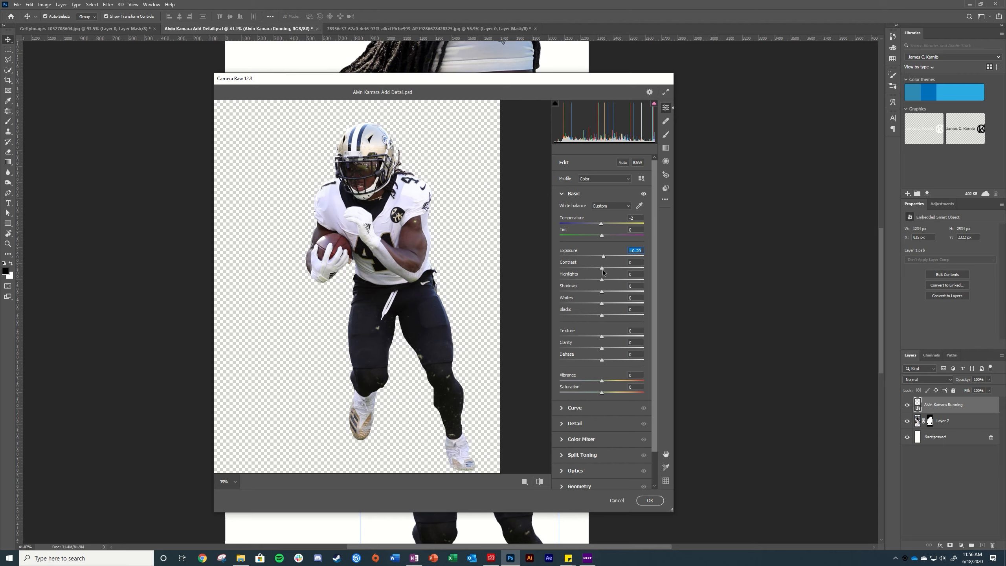
left_click_drag(601, 267, 667, 281)
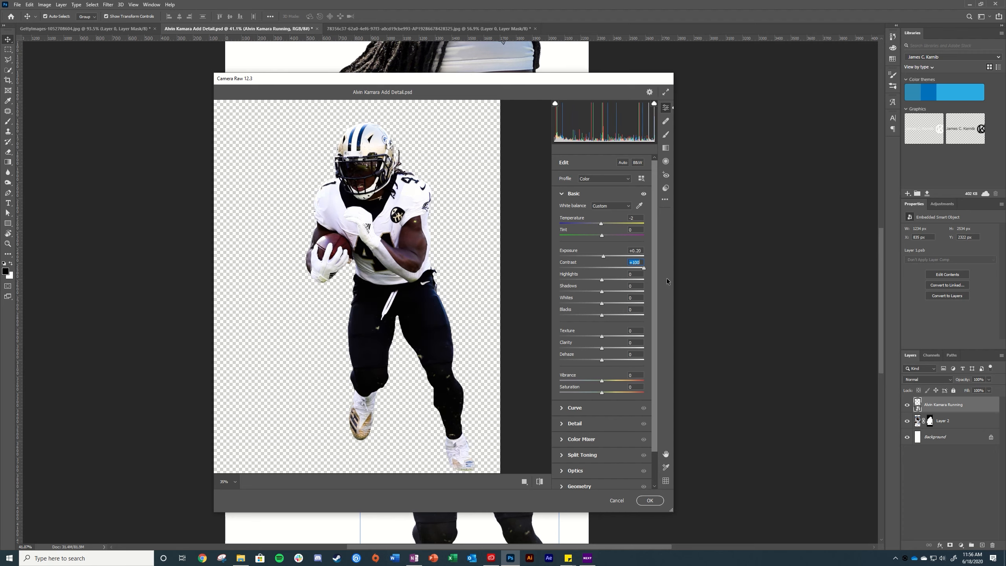
left_click_drag(667, 278, 604, 276)
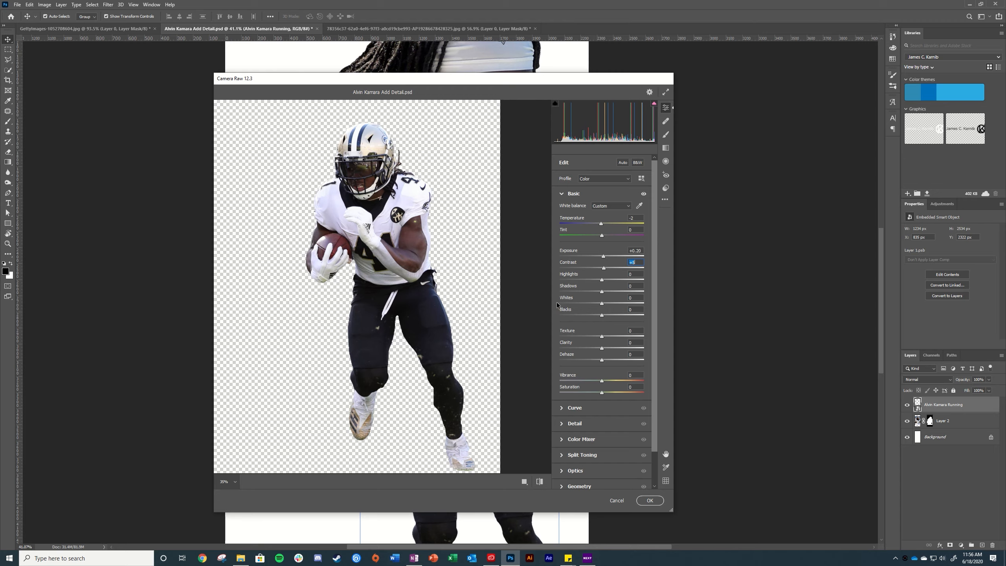
Set the player's tonal adjustments to Highlights +4, Shadows +1, Whites +3 and Blacks -14
mouse_move(602, 304)
left_mouse_down()
mouse_move(593, 303)
mouse_move(616, 303)
mouse_move(601, 315)
left_mouse_up()
left_click_drag(601, 281, 619, 282)
left_click_drag(597, 282, 598, 282)
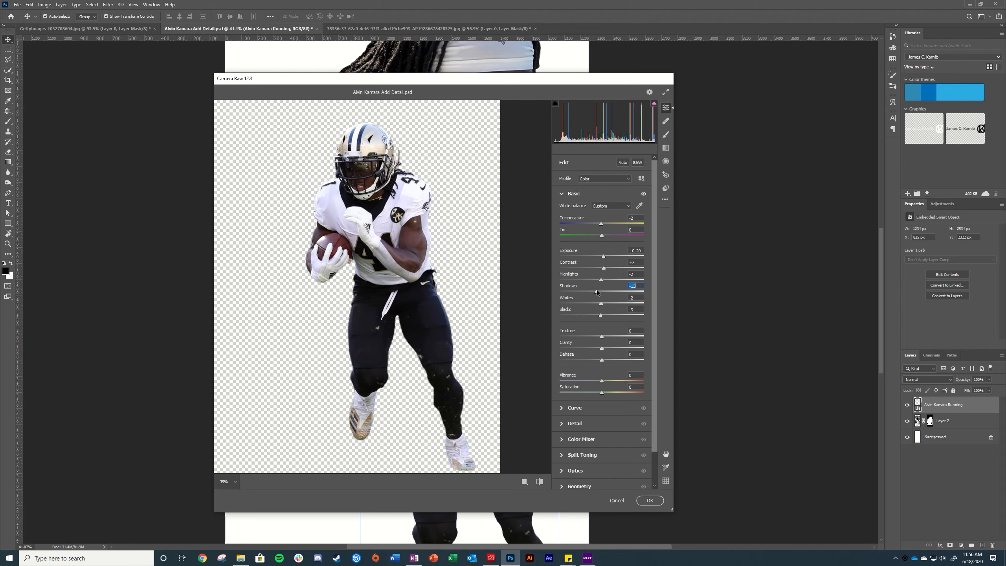
left_click_drag(601, 292, 595, 316)
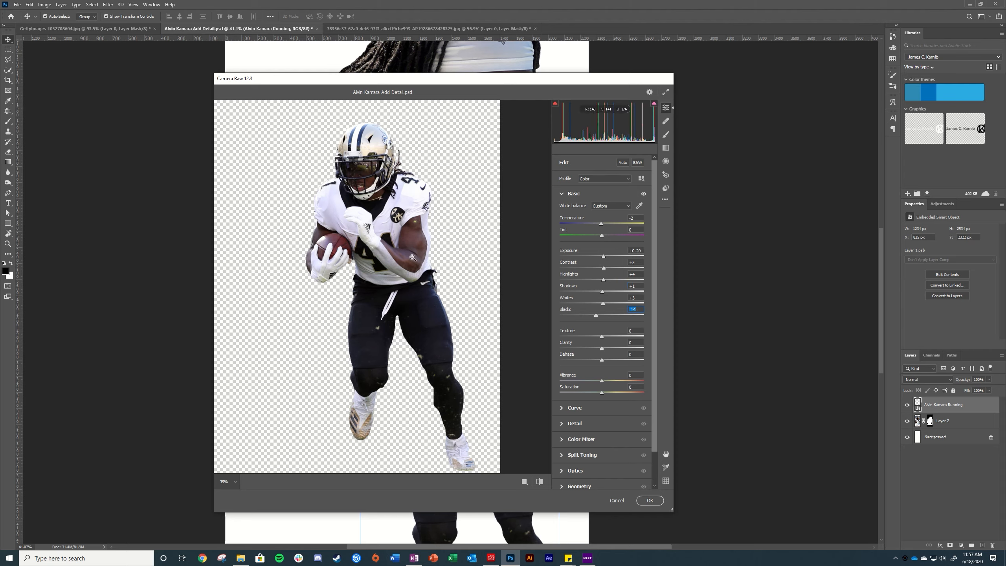
Set the running player's Texture to +20 in the Camera Raw Filter while viewing the upper body at 100%
scroll(602, 313, "down", 2)
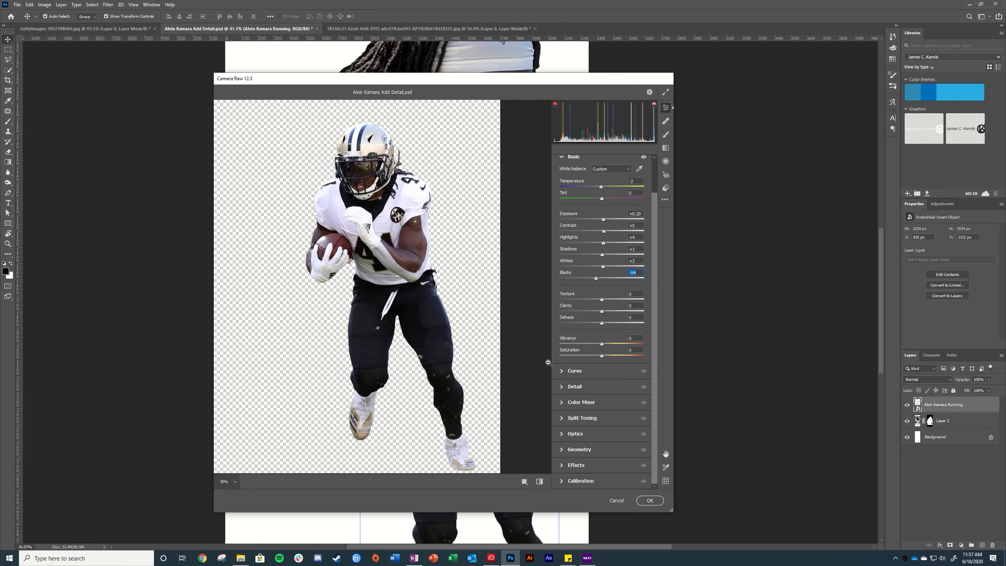
left_click(382, 203, "alt")
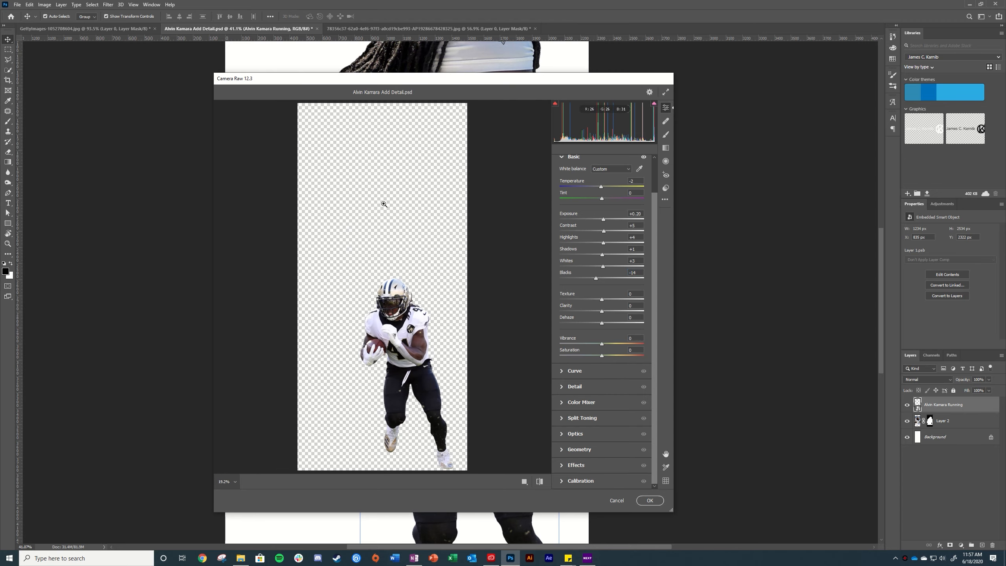
left_click(398, 352)
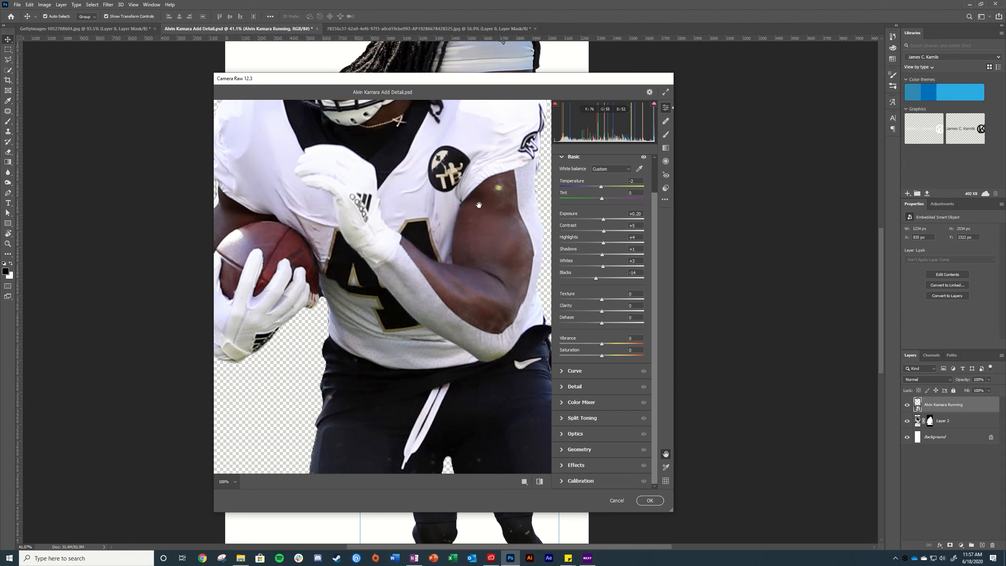
left_click_drag(479, 204, 446, 273)
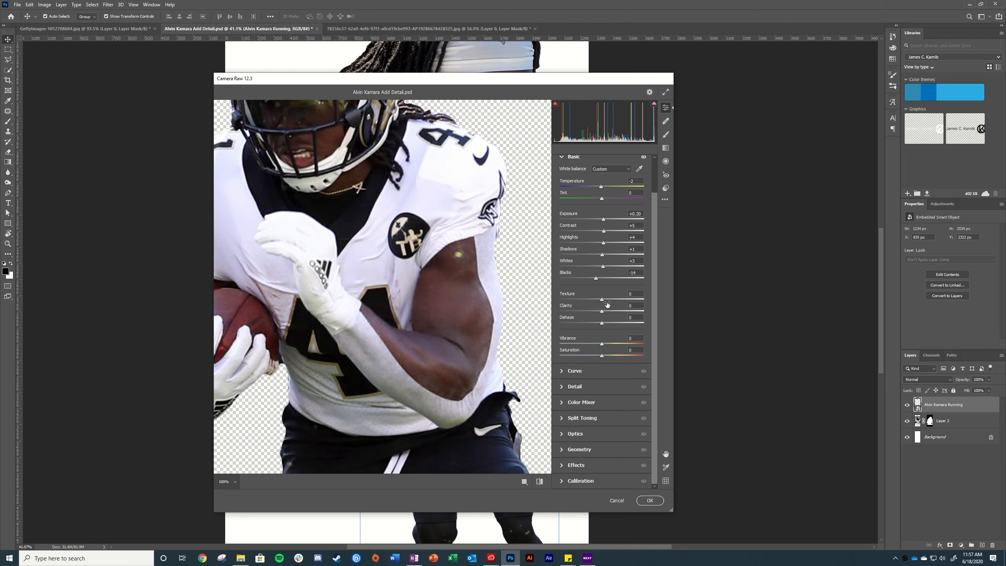
mouse_move(602, 299)
left_mouse_down()
mouse_move(582, 296)
mouse_move(618, 297)
mouse_move(608, 299)
left_mouse_up()
type("20")
Try a Clarity of +65 on the running player and check the effect up close and on the whole figure
left_click(628, 305)
left_click_drag(602, 313, 630, 312)
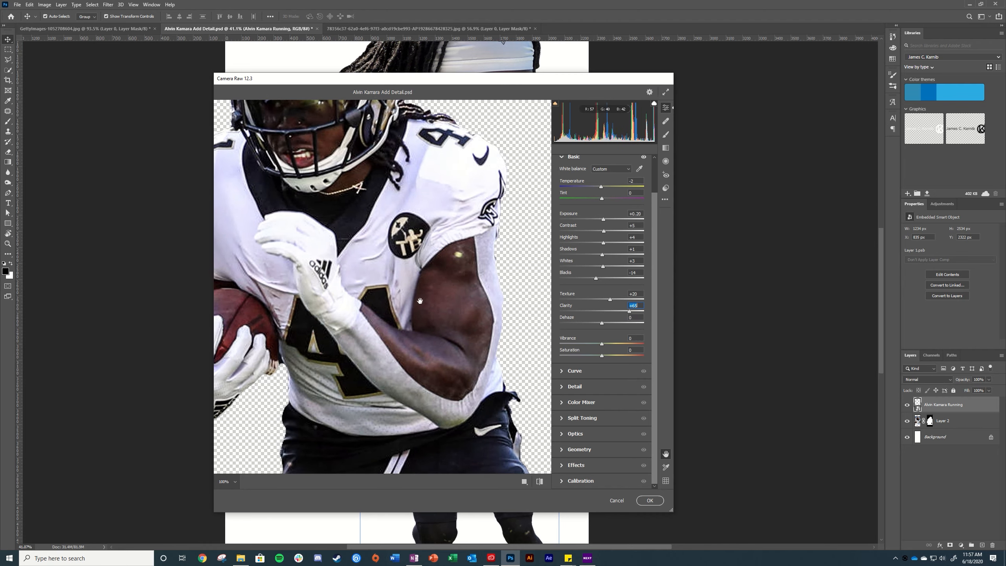
left_click_drag(423, 305, 495, 336)
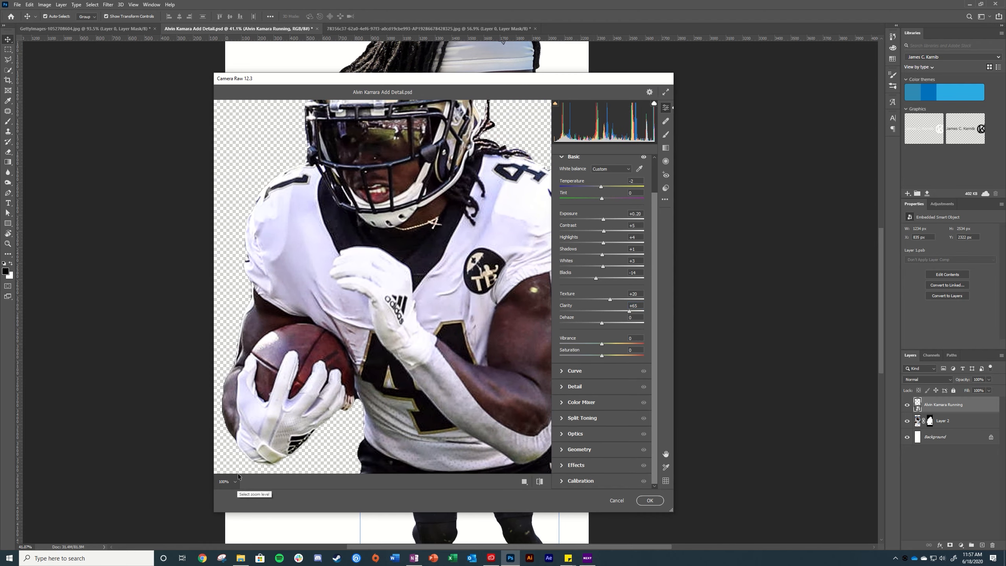
scroll(342, 369, "down", 1)
scroll(342, 368, "down", 5)
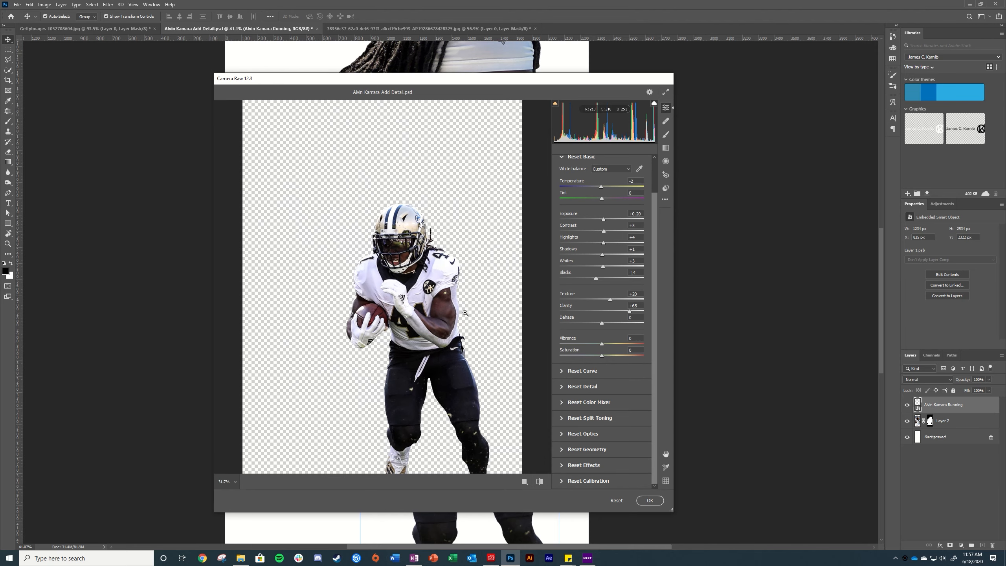
scroll(454, 356, "up", 3)
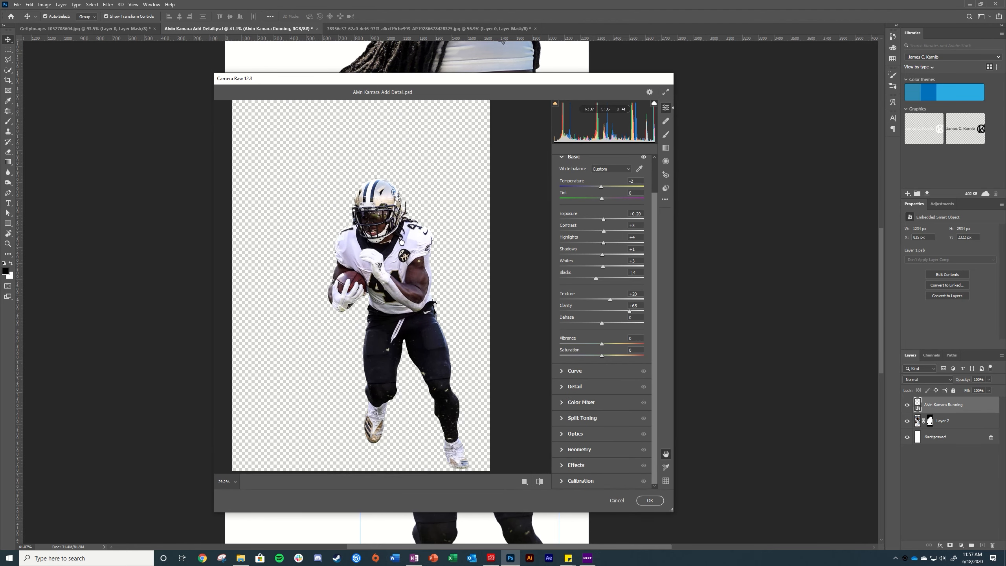
Set Clarity to +13 and, after trying -18 and +100, Dehaze to +2, and apply the Camera Raw Filter
left_click_drag(630, 311, 594, 322)
scroll(475, 297, "up", 2)
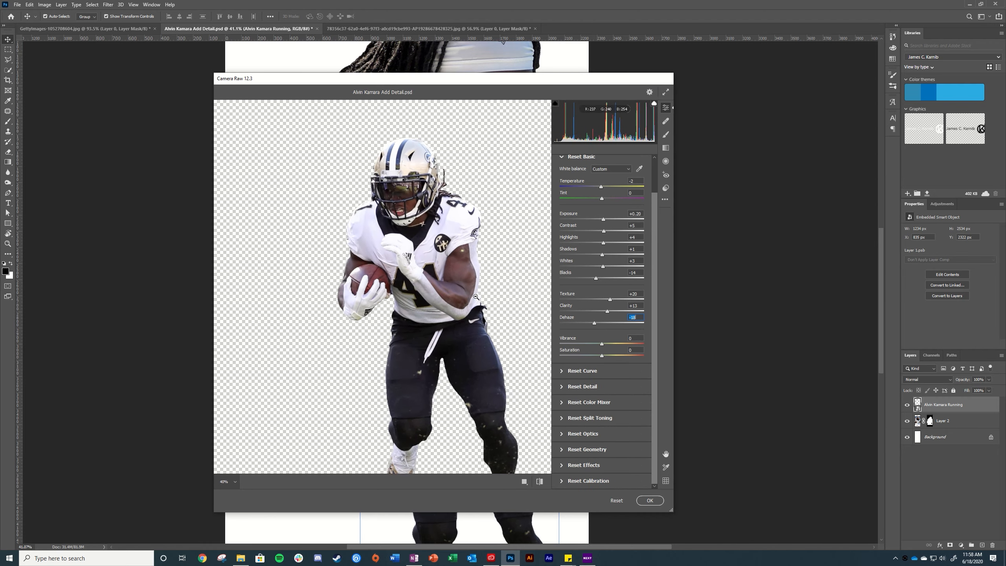
scroll(476, 297, "up", 1)
left_click_drag(594, 323, 652, 323)
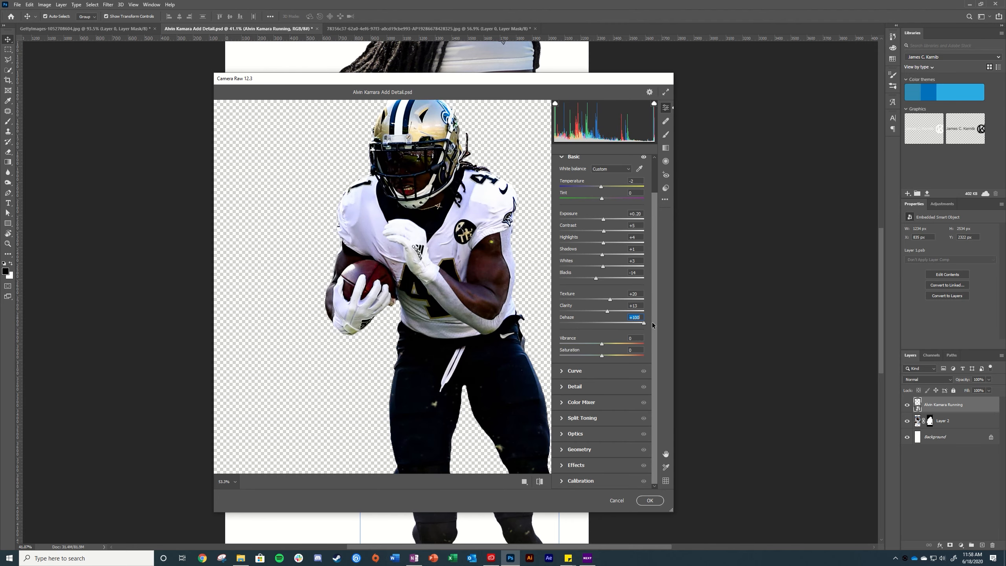
left_click_drag(652, 322, 603, 323)
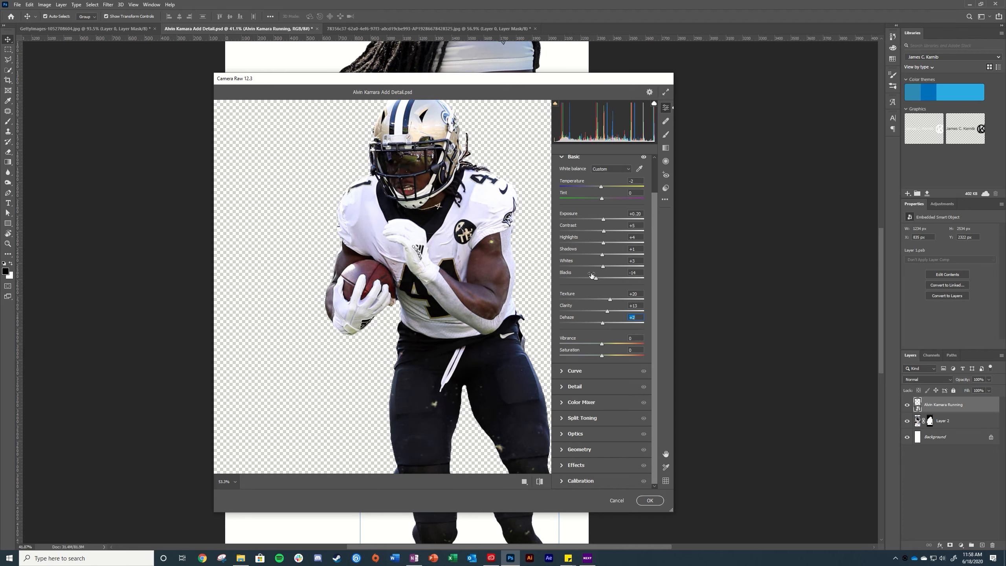
left_click(474, 280, "alt")
scroll(473, 279, "up", 5)
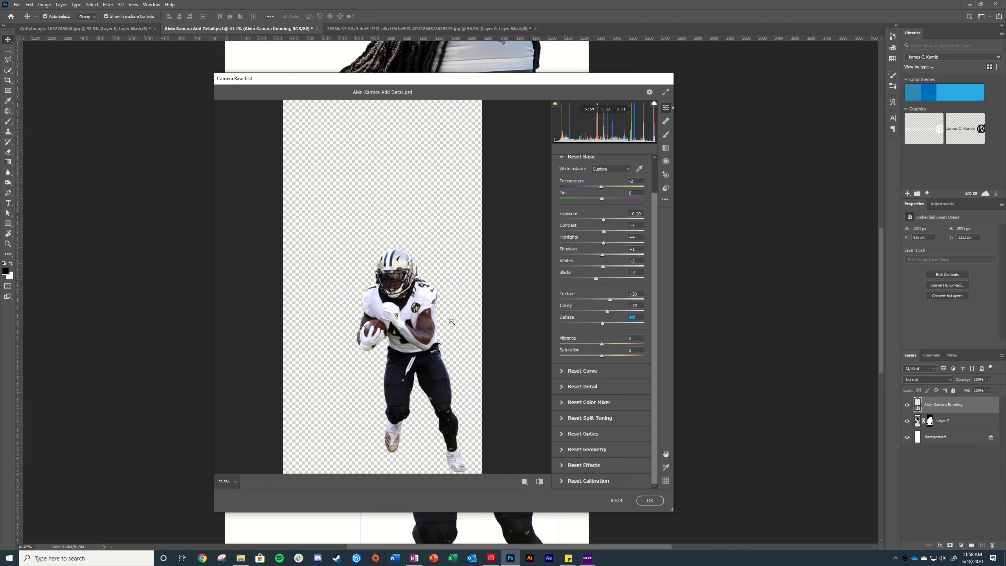
left_click(650, 500)
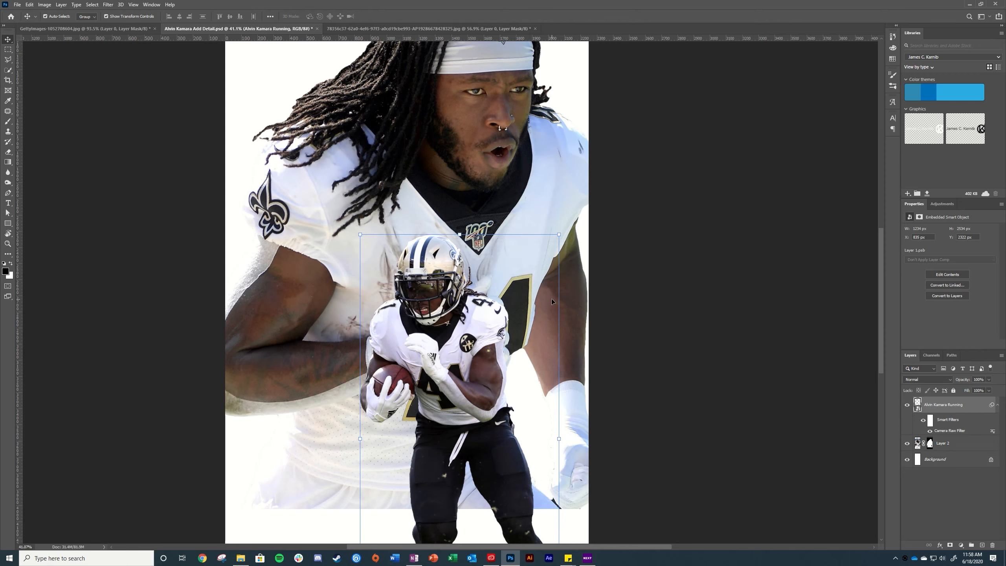
Toggle the running player's smart filters off and on to compare the figure without and with the adjustments
scroll(800, 405, "down", 1)
scroll(800, 404, "down", 2)
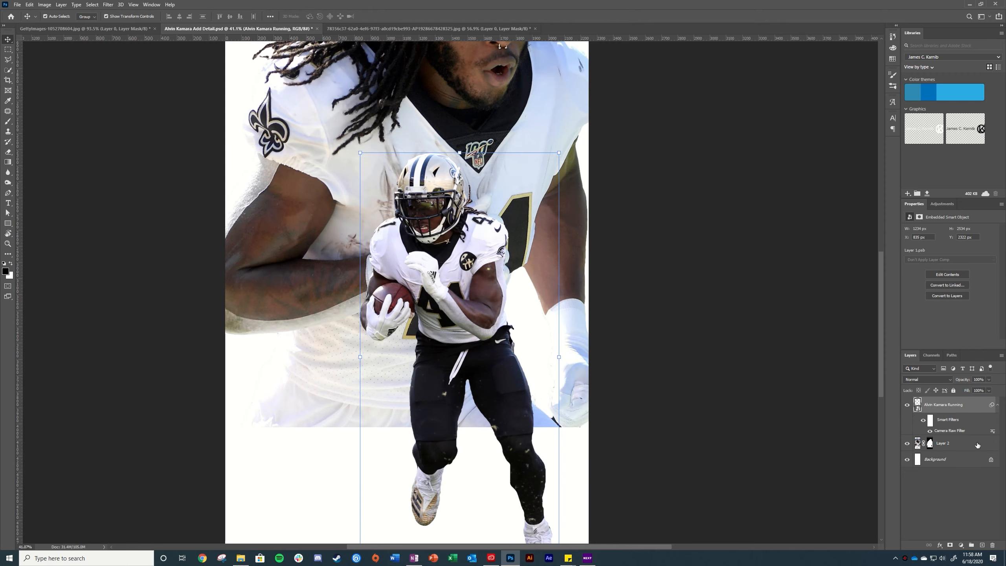
left_click(923, 421)
left_click(922, 422)
Start Smart Sharpen on the running player layer and frame most of the figure in its preview at 25%
left_click(109, 4)
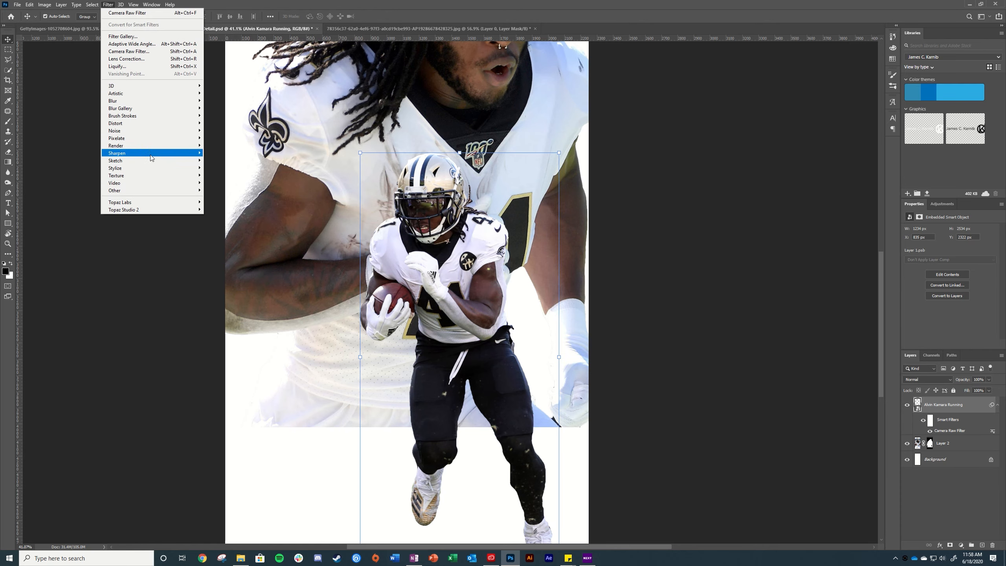
mouse_move(157, 155)
left_click(237, 184)
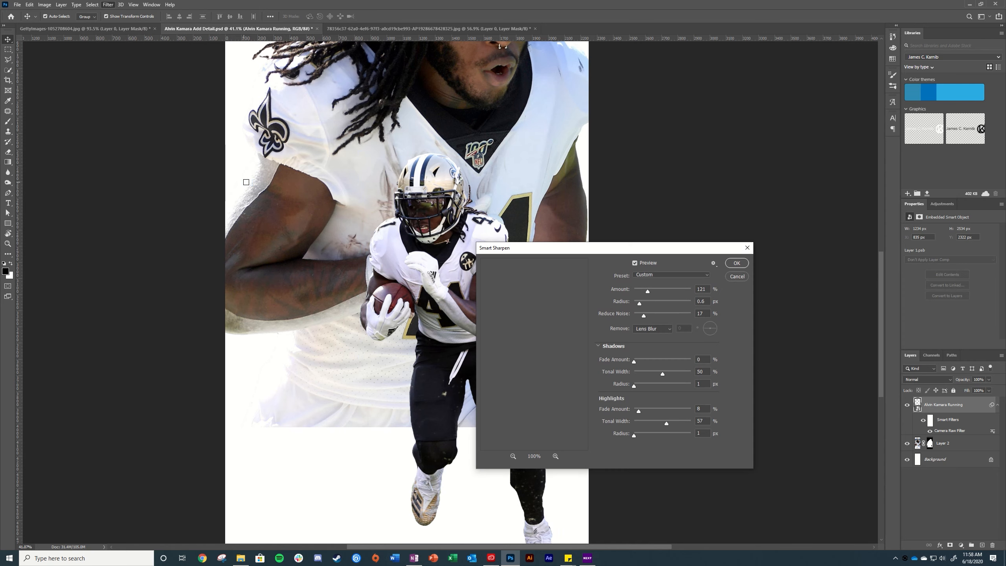
left_click_drag(544, 250, 594, 176)
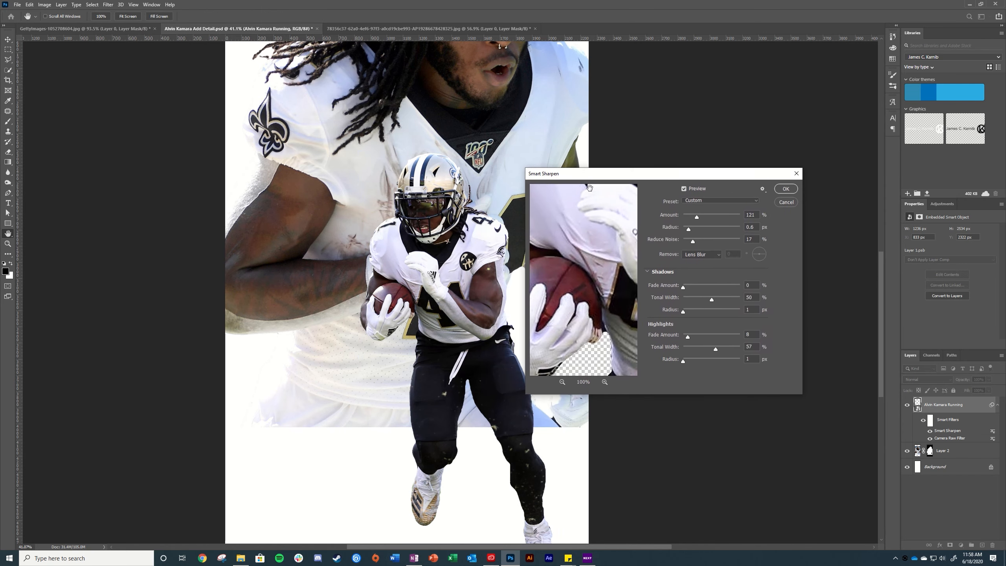
left_click(562, 381)
left_click(562, 381)
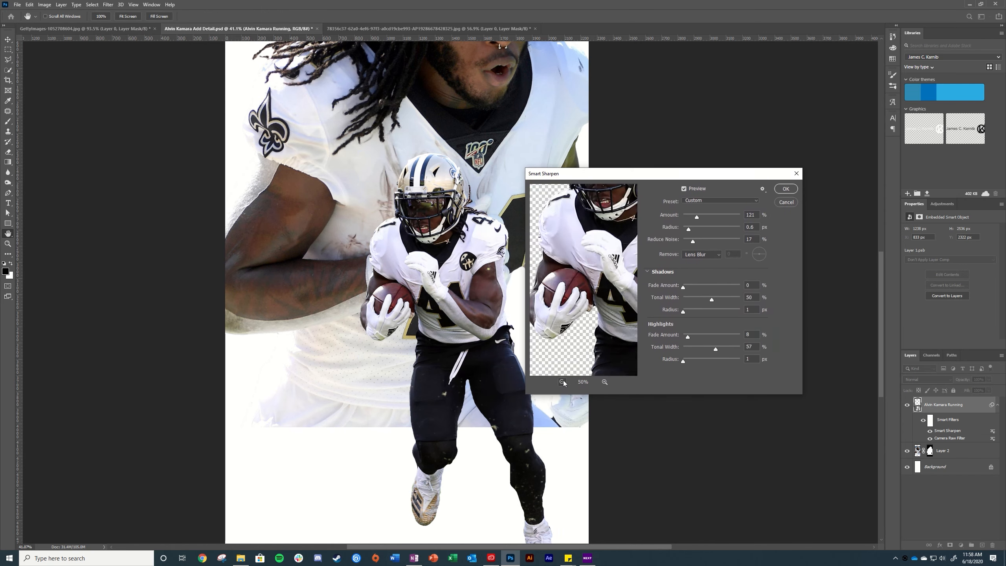
left_click(563, 381)
left_click(562, 381)
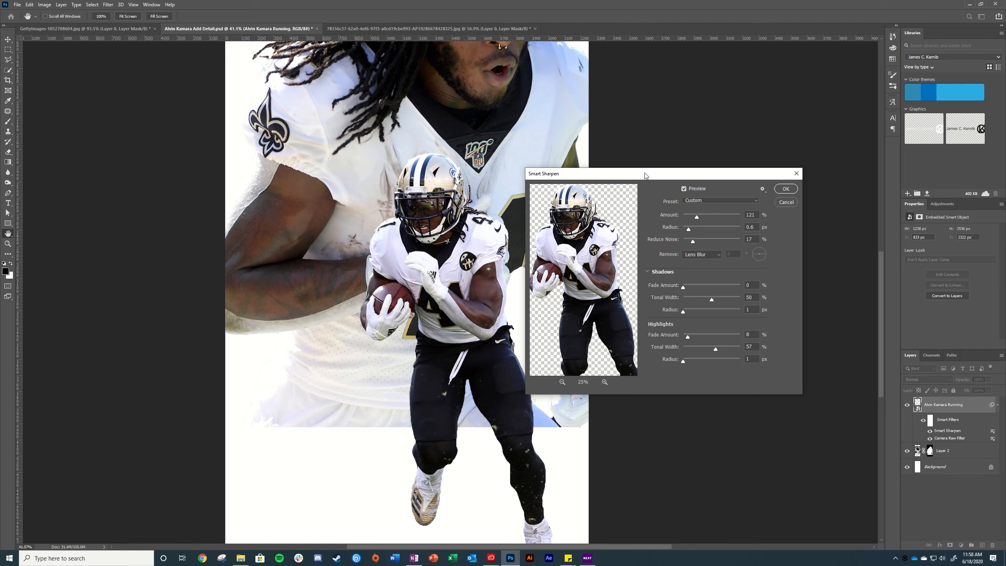
left_click_drag(645, 176, 638, 164)
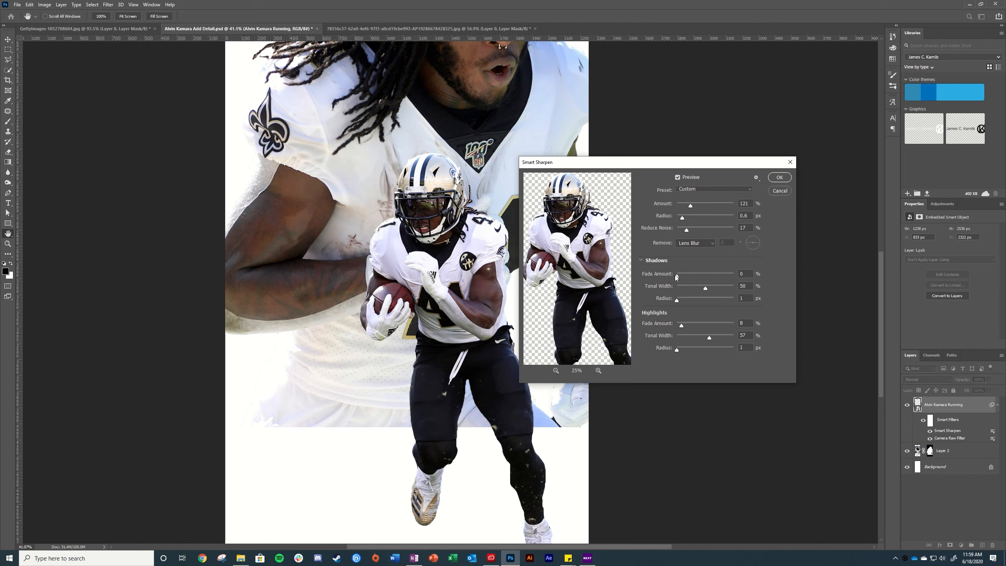
Set the Shadows Fade Amount to 12% and the Highlights to Fade Amount 12%, Tonal Width 48% and Radius 11 px, and apply Smart Sharpen
left_click_drag(676, 275, 684, 277)
left_click(685, 327)
left_click_drag(707, 337, 704, 337)
left_click(681, 350)
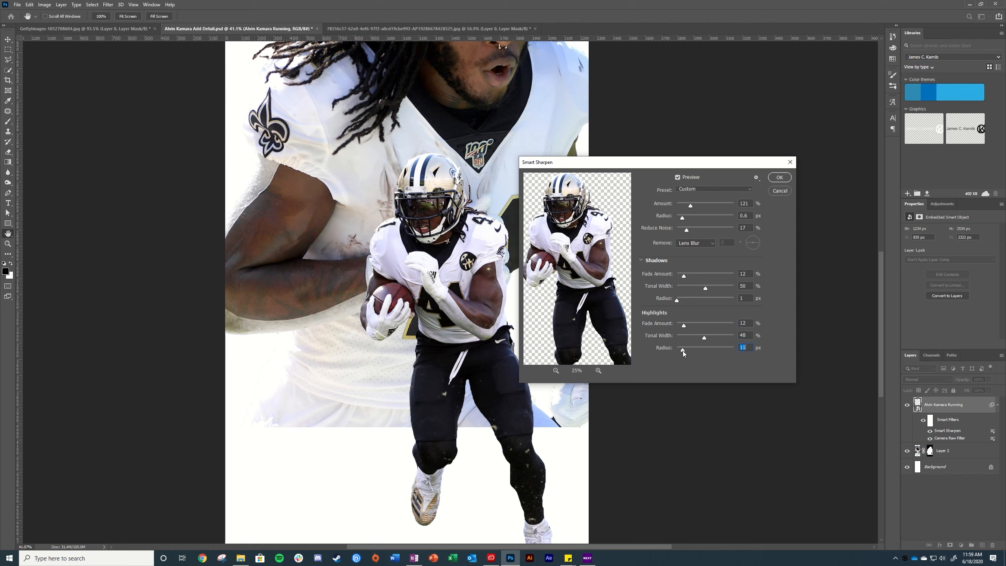
left_click(778, 178)
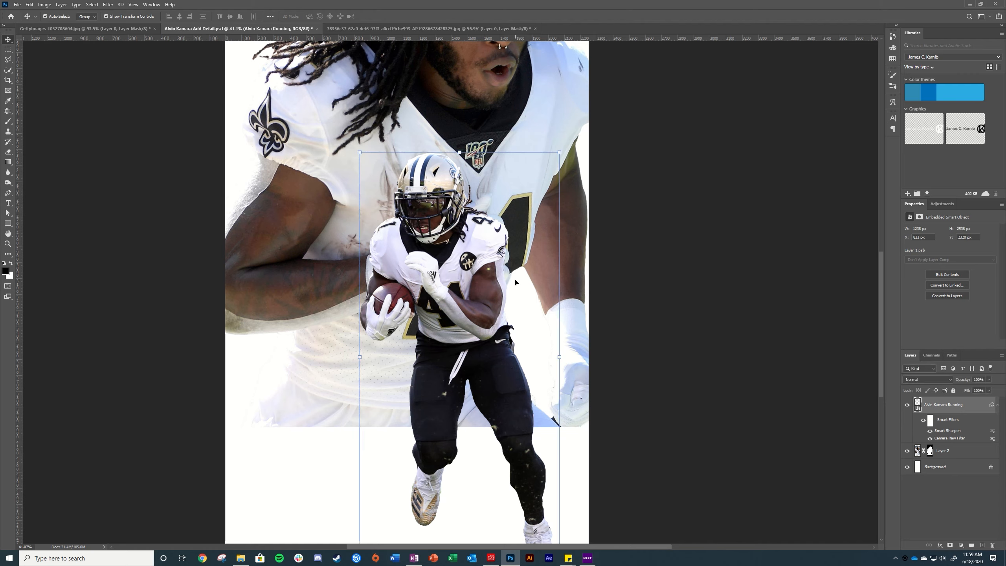
Add a Black & White adjustment with the Maximum White preset and clip it to the running player layer
left_click(965, 516)
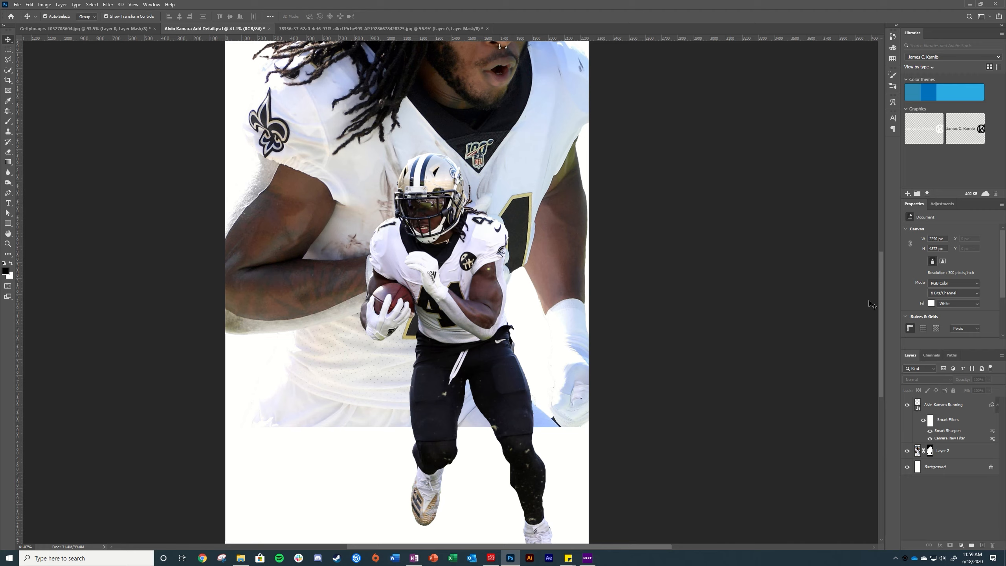
left_click(937, 206)
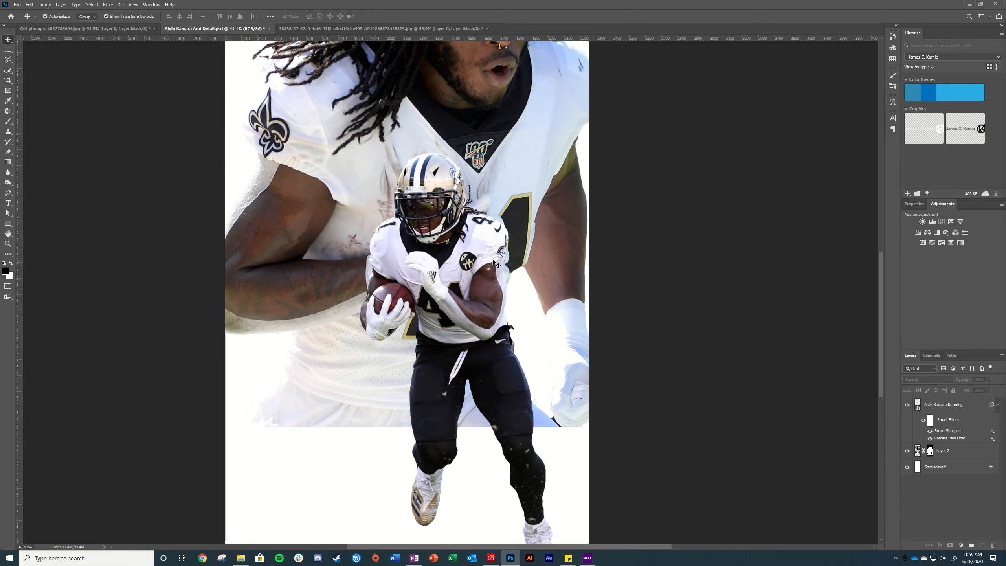
scroll(475, 256, "up", 5)
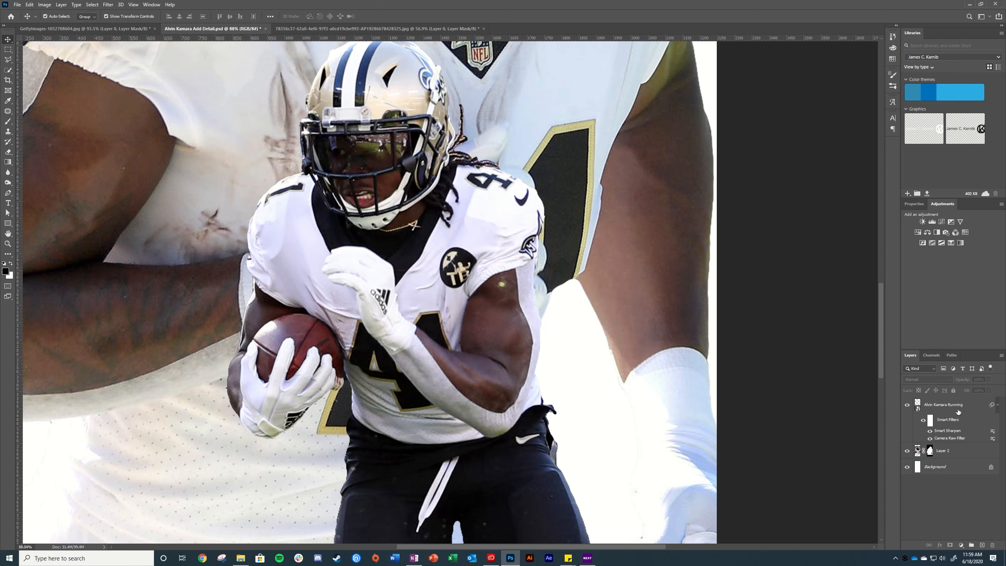
left_click(584, 304)
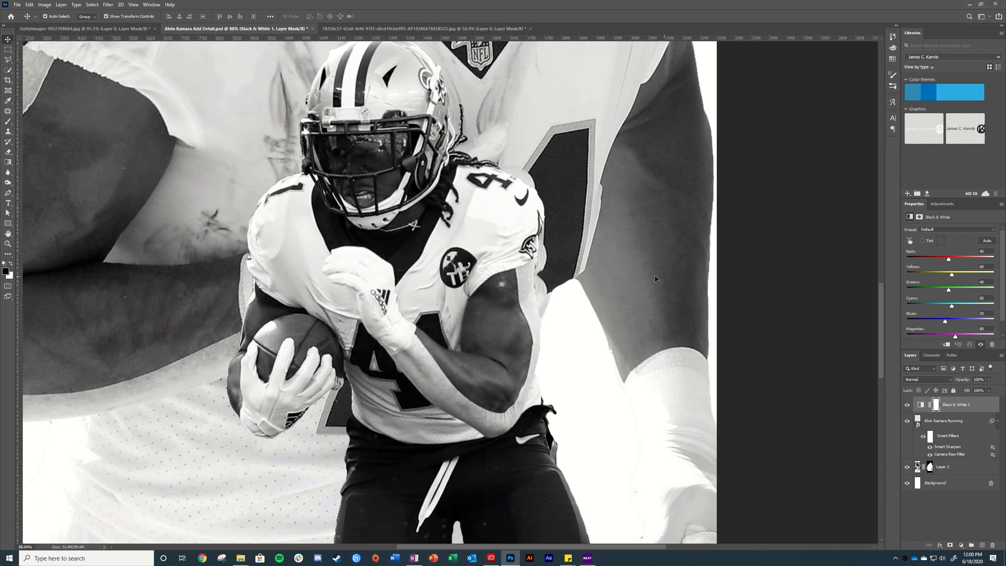
left_click(987, 228)
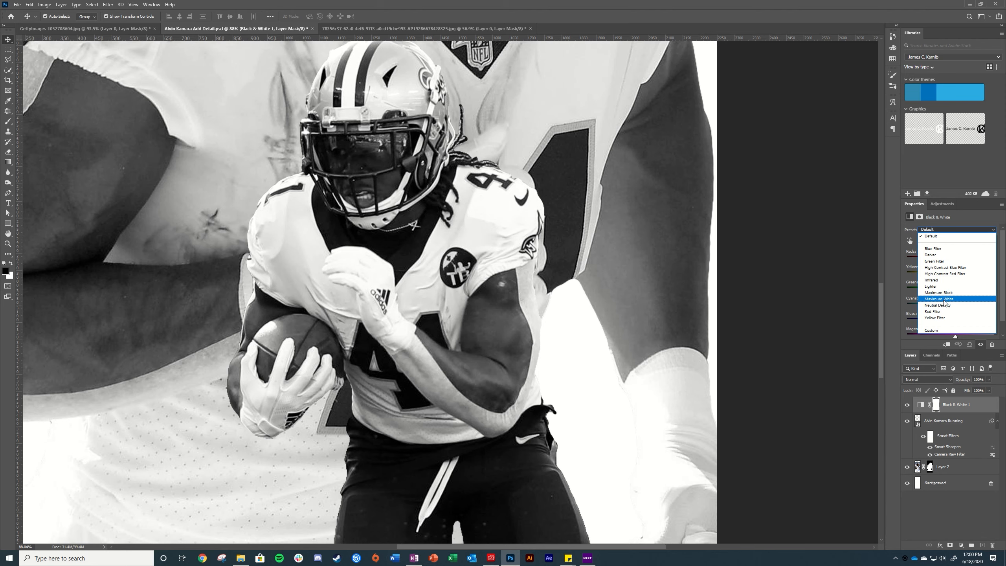
left_click(941, 299)
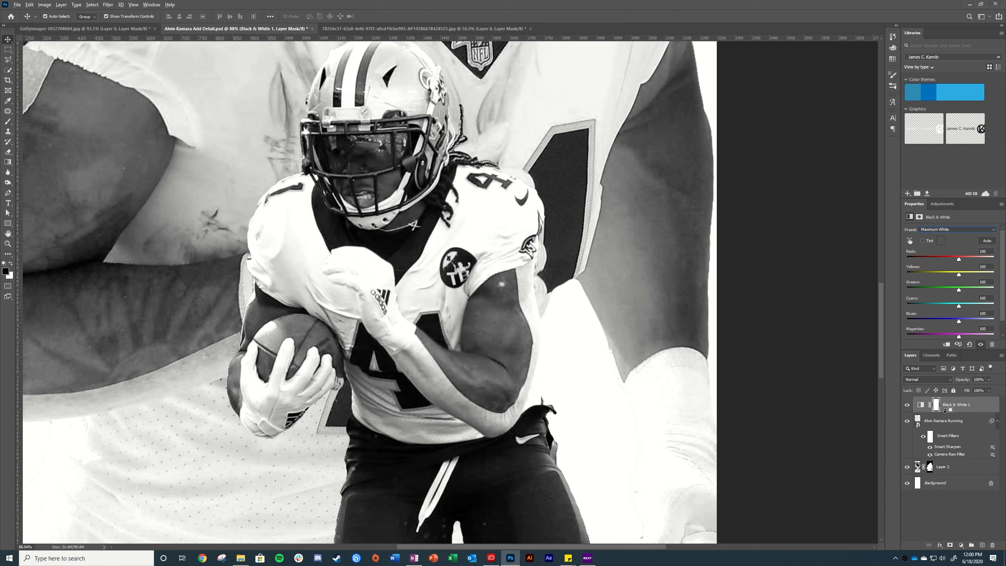
left_click(945, 412, "alt")
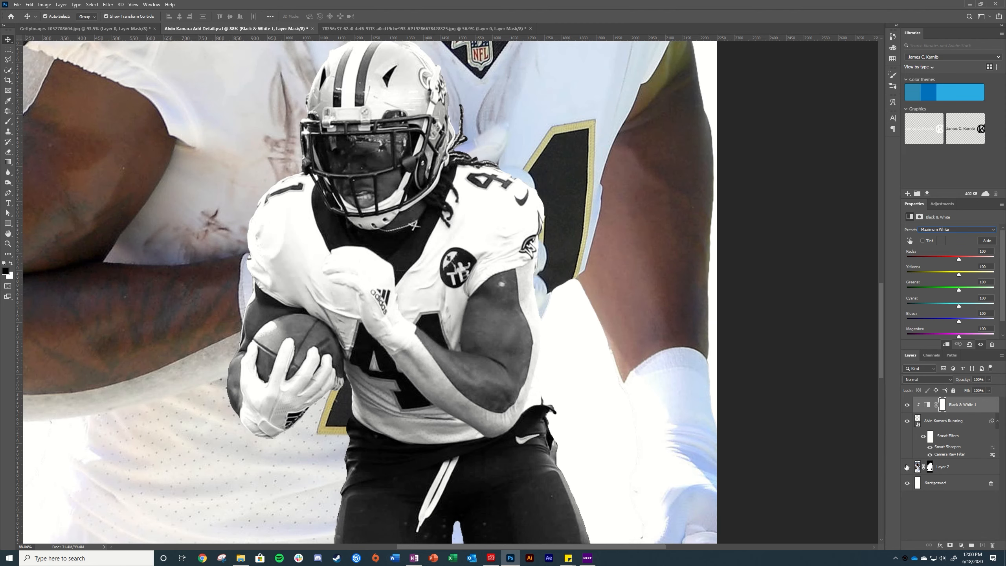
Hide the large portrait layer and invert the Black & White adjustment's mask to black
left_click(907, 467)
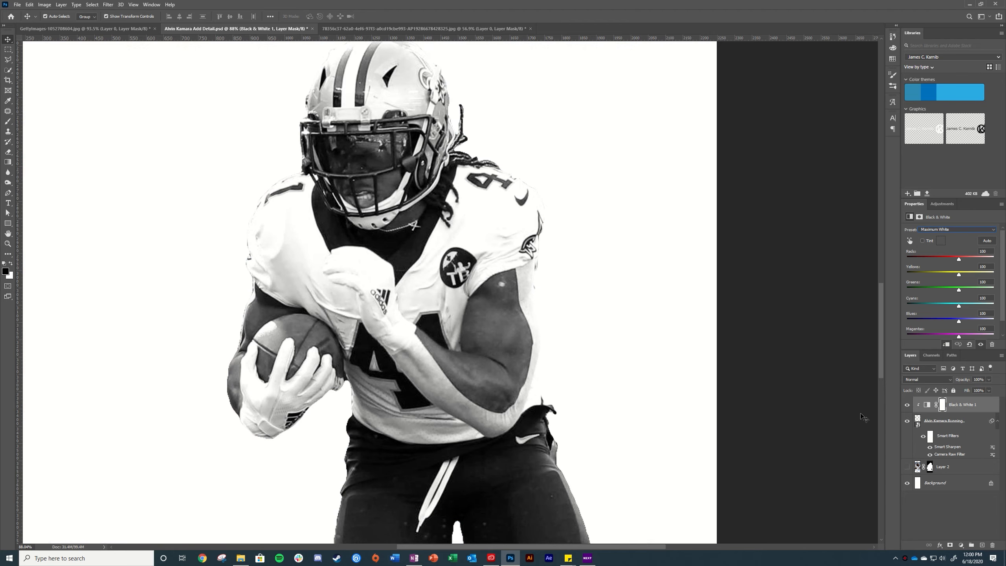
left_click(968, 406)
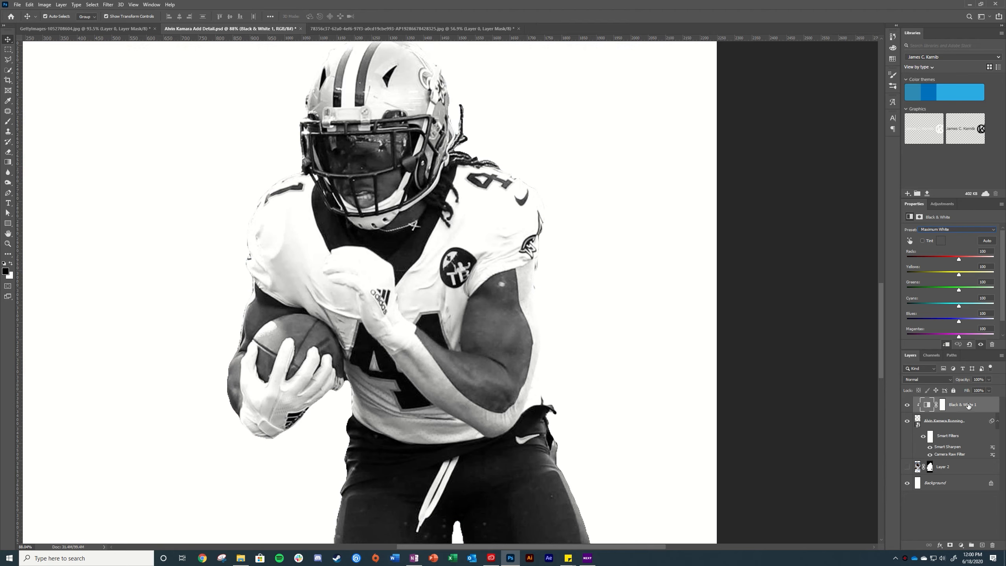
left_click(943, 404)
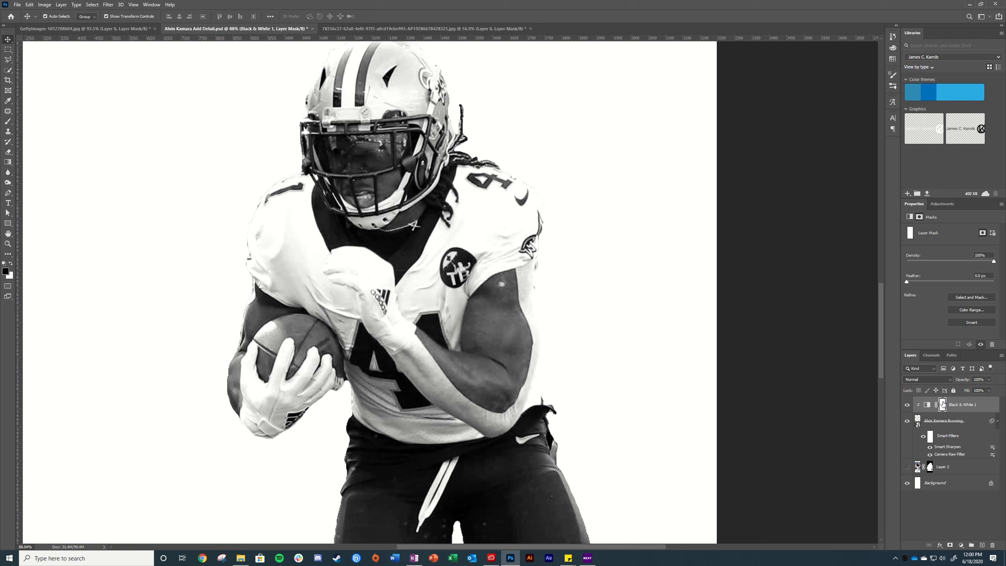
key("ctrl+i")
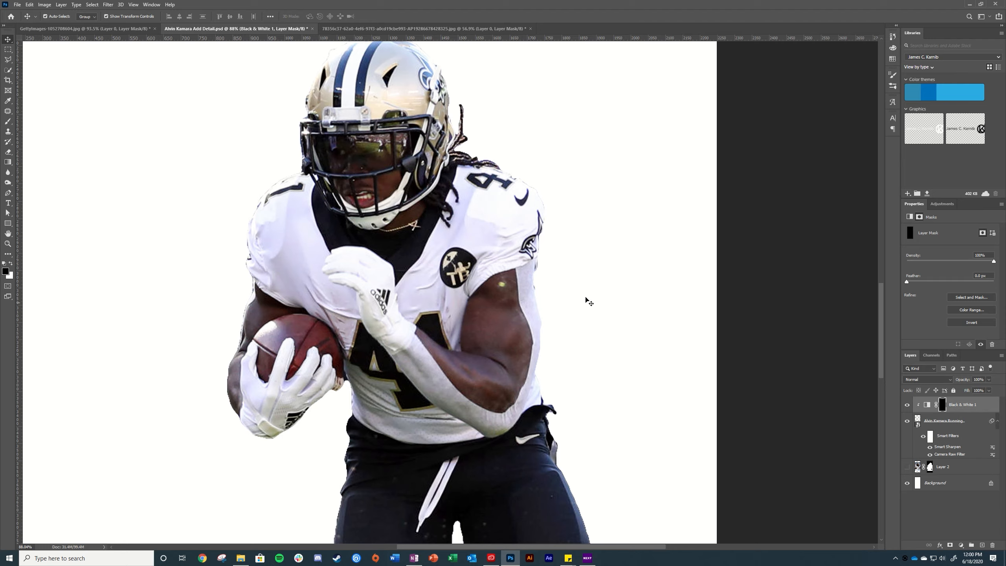
Set up a small hard round brush at 100% hardness with white as the foreground colour for painting the mask
left_click(9, 122)
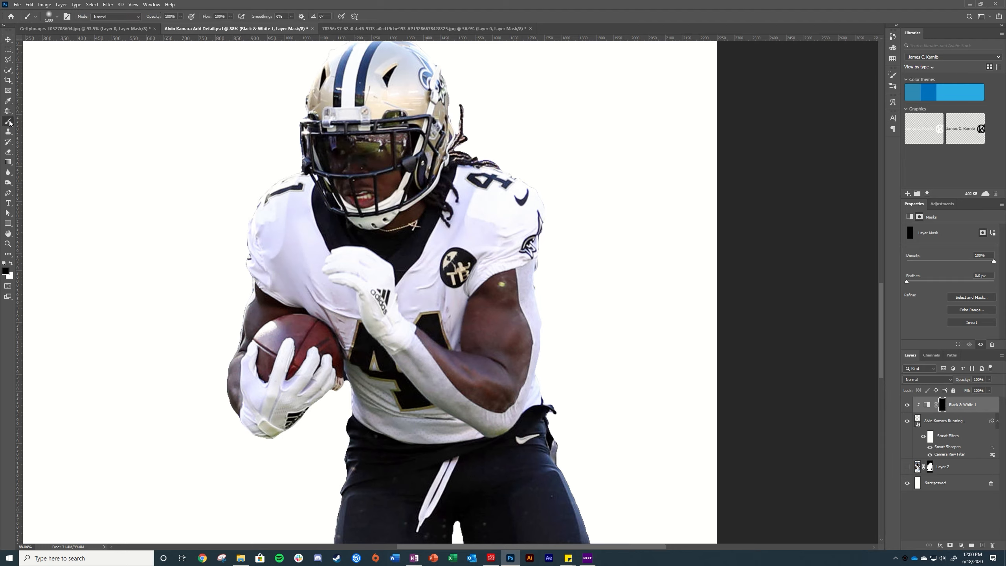
left_click(58, 17)
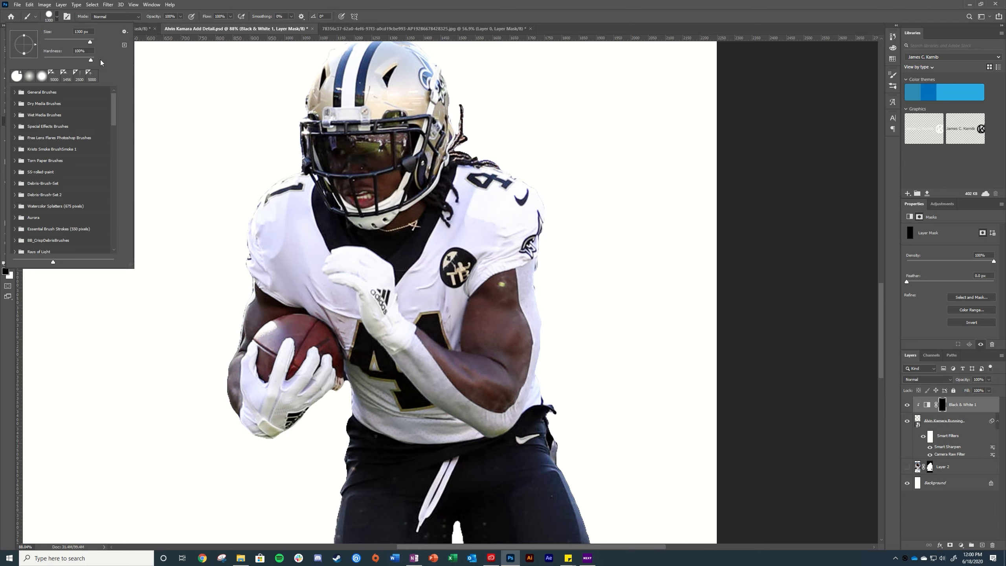
key("Return")
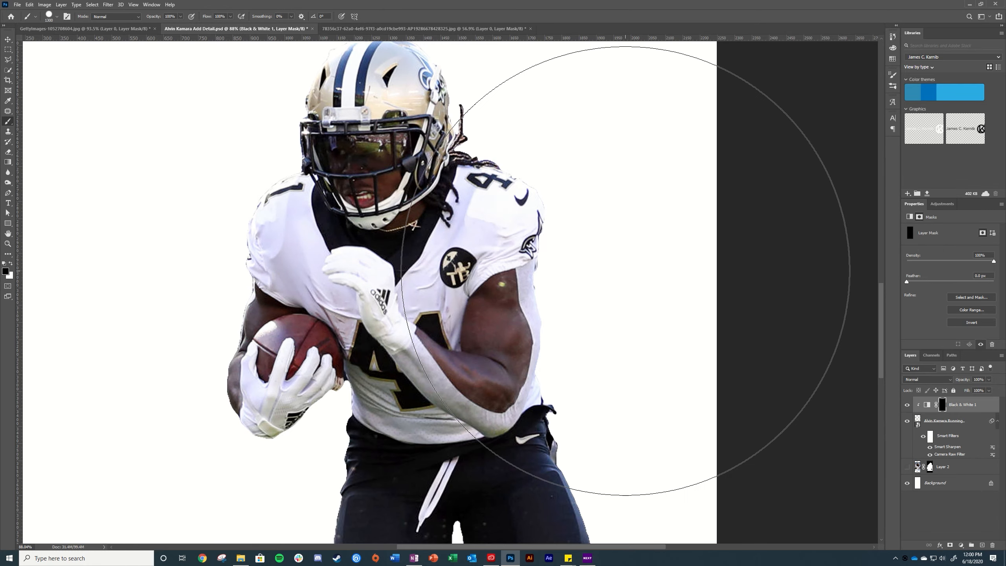
key("bracketleft")
key("bracketleft")
key("bracketleft")
key("bracketleft")
key("bracketleft")
key("bracketleft")
key("bracketleft")
key("bracketleft")
key("bracketleft")
key("bracketleft")
key("bracketleft")
key("bracketleft")
key("bracketleft")
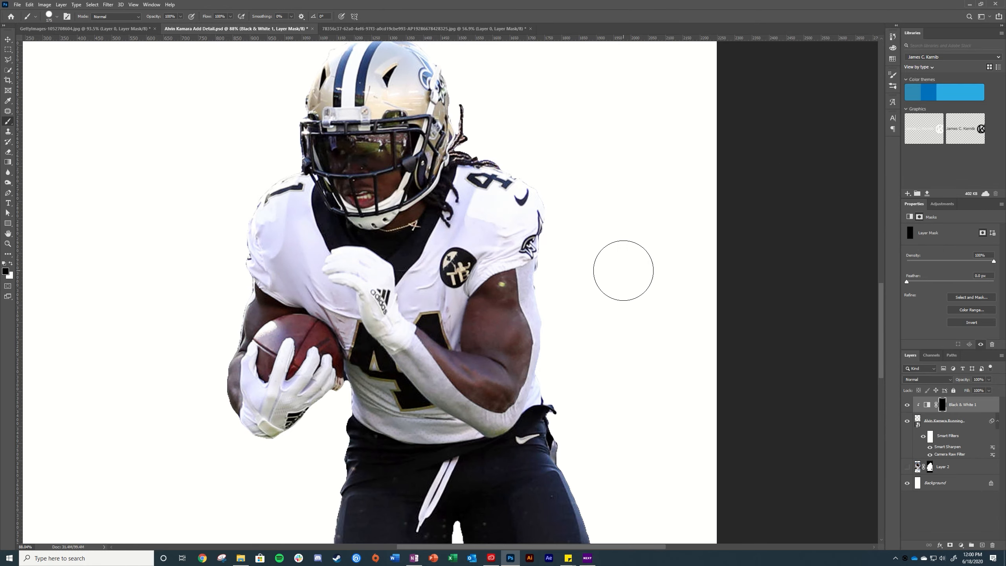
key("bracketleft")
key("bracketleft")
key("bracketleft")
key("bracketleft")
key("bracketleft")
scroll(279, 241, "up", 8)
left_click_drag(281, 242, 381, 244)
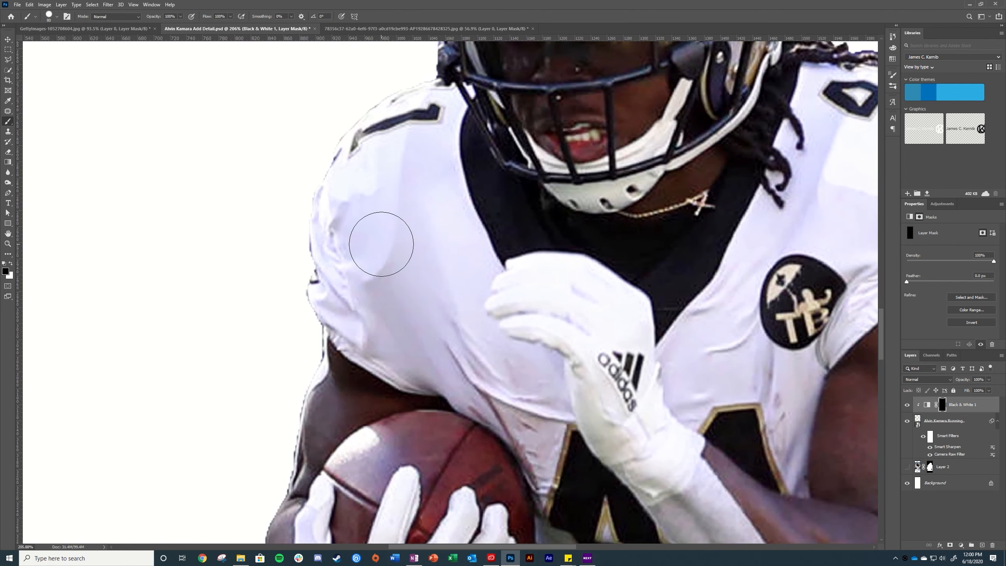
scroll(381, 244, "up", 1)
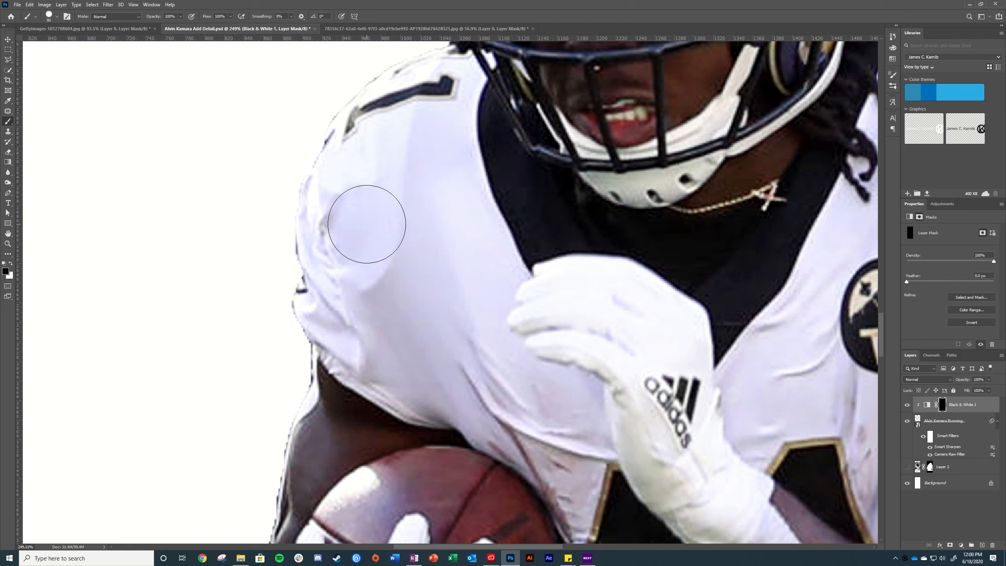
key("bracketleft")
key("bracketleft")
key("bracketleft")
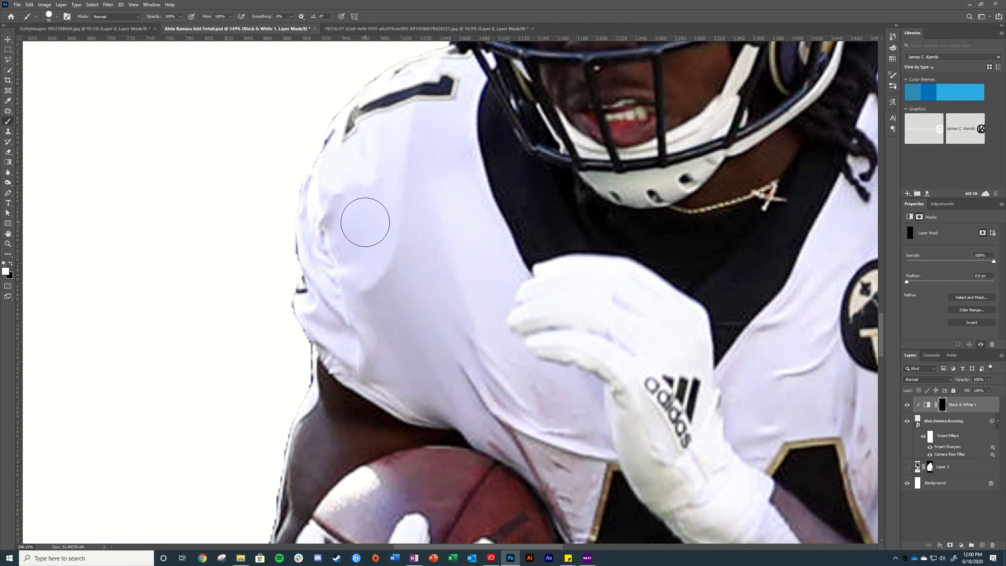
Paint white on the Black & White adjustment's mask over the jersey shoulder and chest above the football
left_click(319, 198)
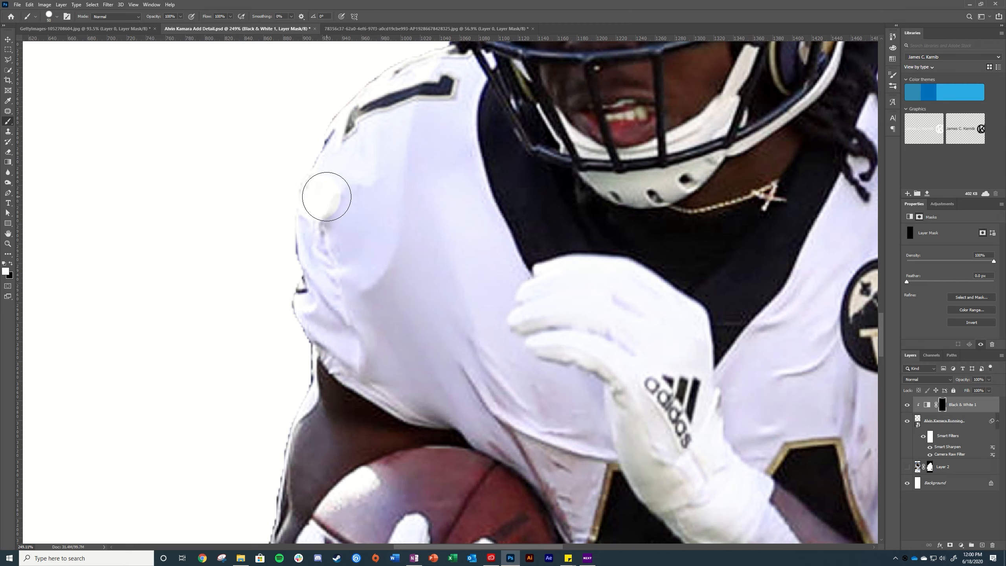
mouse_move(326, 196)
left_mouse_down()
mouse_move(316, 223)
mouse_move(322, 254)
mouse_move(548, 336)
mouse_move(357, 281)
mouse_move(331, 256)
mouse_move(335, 299)
mouse_move(313, 321)
mouse_move(293, 320)
mouse_move(333, 320)
mouse_move(355, 359)
mouse_move(407, 391)
mouse_move(447, 400)
mouse_move(450, 387)
mouse_move(385, 334)
mouse_move(345, 185)
mouse_move(326, 175)
mouse_move(379, 166)
mouse_move(353, 172)
mouse_move(381, 141)
mouse_move(438, 125)
mouse_move(452, 141)
mouse_move(460, 230)
mouse_move(452, 158)
mouse_move(502, 273)
left_mouse_up()
scroll(502, 272, "down", 5)
scroll(477, 311, "up", 2)
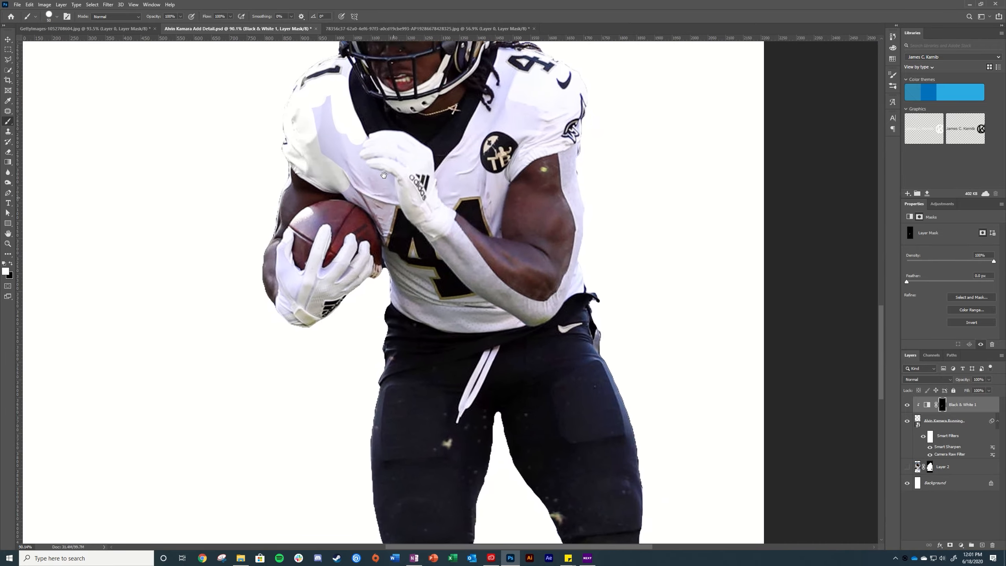
left_click_drag(361, 158, 469, 294)
scroll(423, 236, "up", 5)
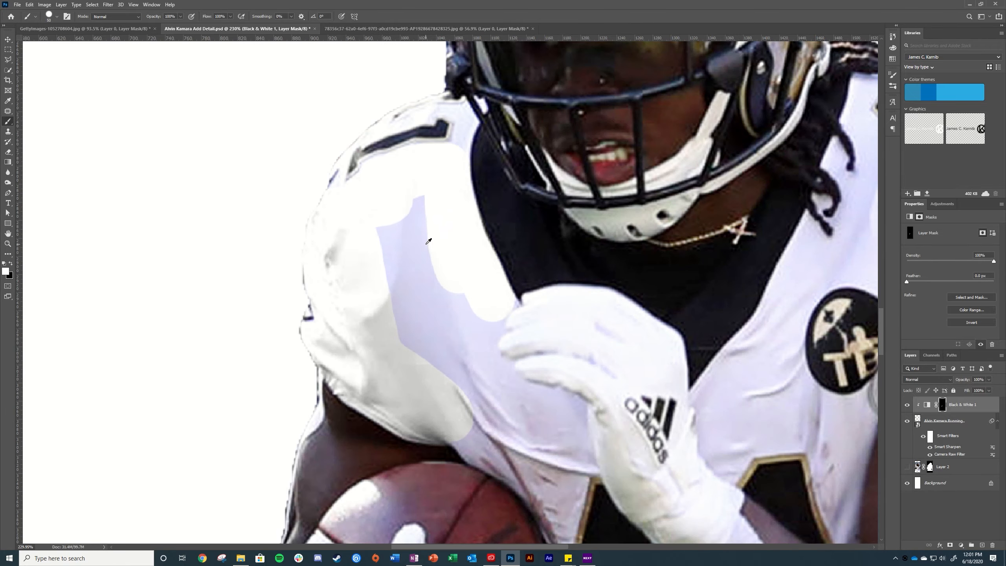
mouse_move(403, 219)
left_mouse_down()
mouse_move(387, 245)
mouse_move(398, 266)
left_mouse_up()
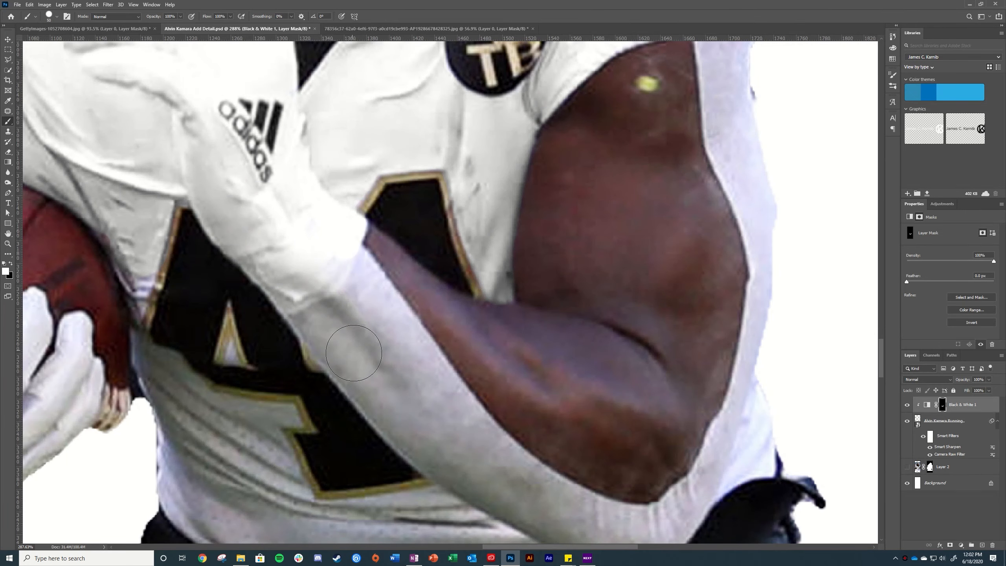
Paint the mask white over the arm sleeve, the jersey strip behind the upper arm and the white parts of the cleat
left_click_drag(376, 379, 307, 216)
left_click_drag(530, 367, 582, 360)
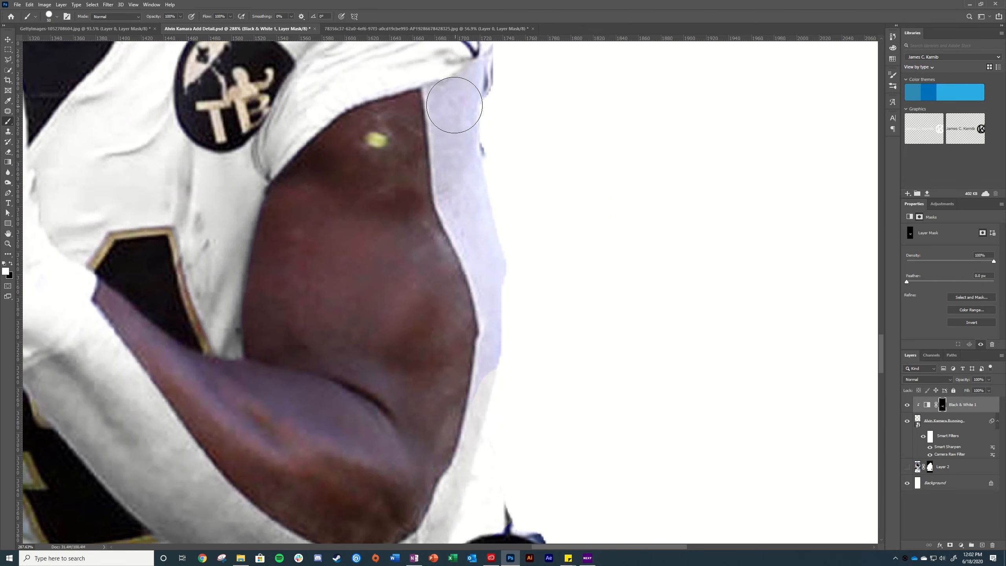
mouse_move(449, 101)
left_mouse_down()
mouse_move(462, 189)
mouse_move(503, 305)
left_mouse_up()
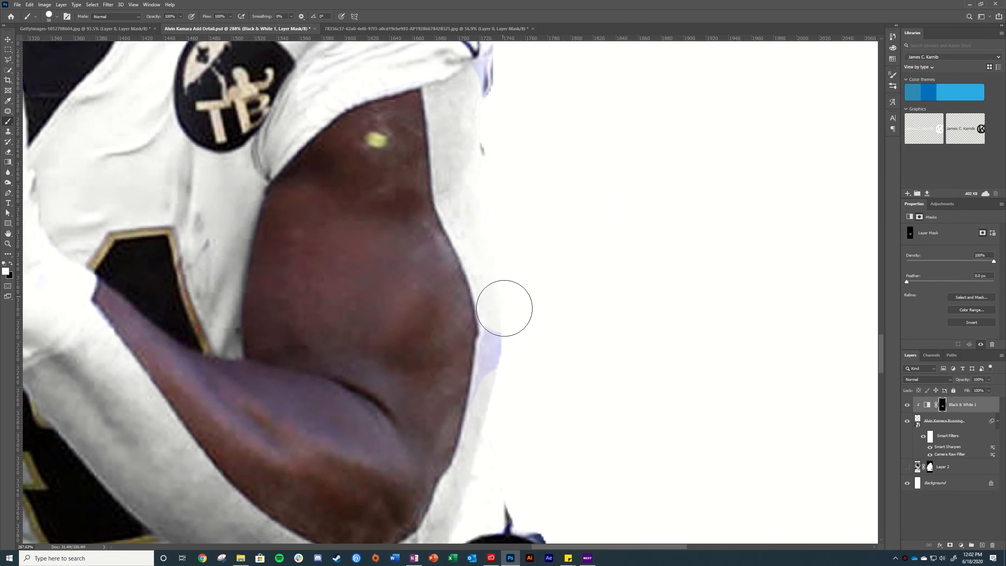
scroll(535, 235, "up", 3)
scroll(619, 356, "down", 3)
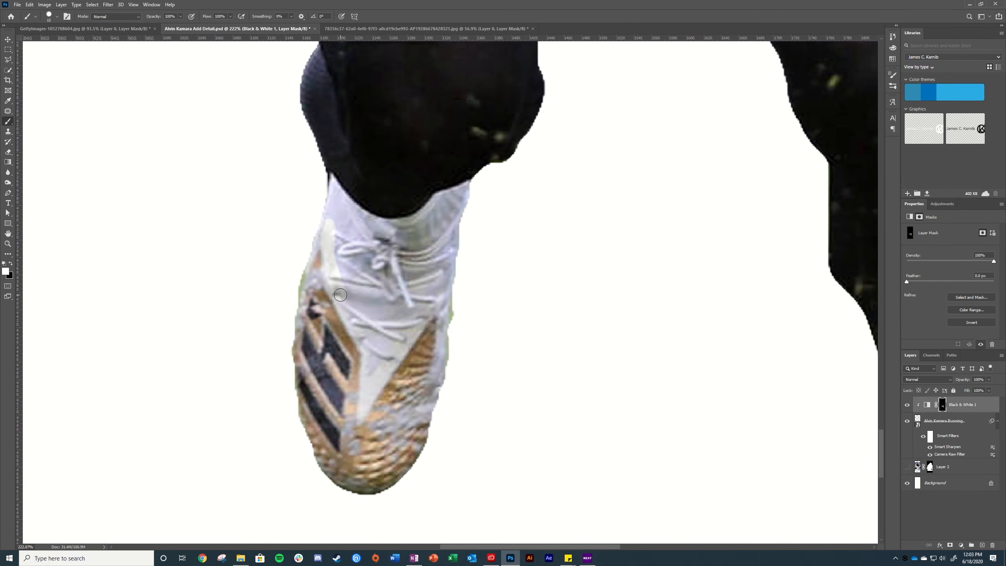
mouse_move(340, 295)
left_mouse_down()
mouse_move(428, 281)
mouse_move(469, 217)
mouse_move(335, 256)
mouse_move(442, 398)
left_mouse_up()
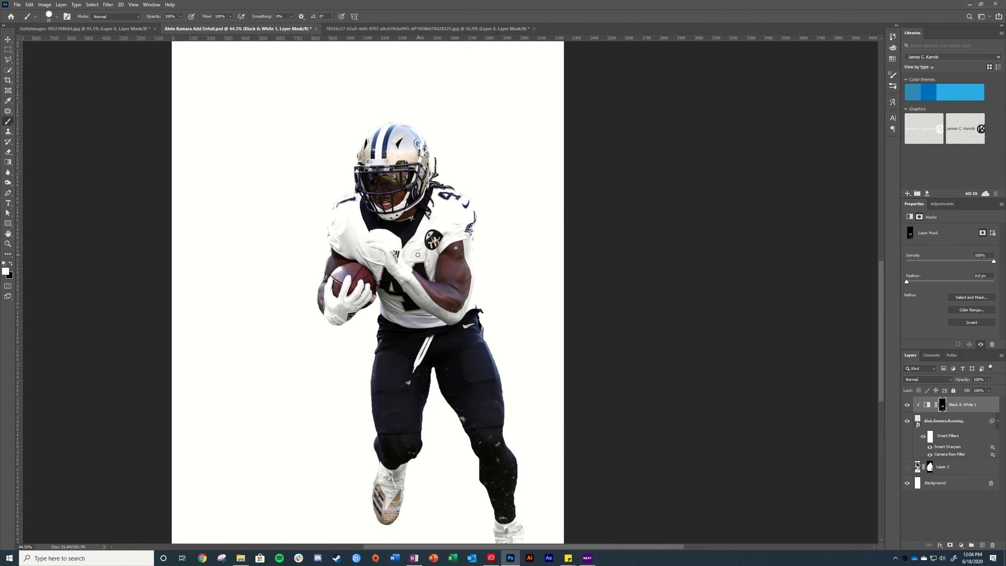
Turn on Tint in the Black & White adjustment and set the tint colour to f9ad00
scroll(396, 259, "up", 3)
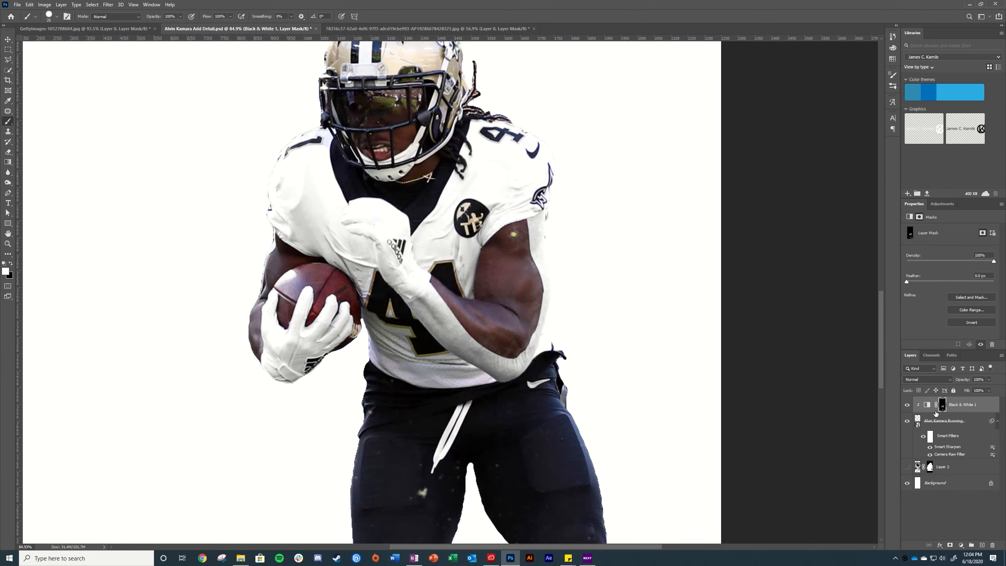
left_click(927, 405)
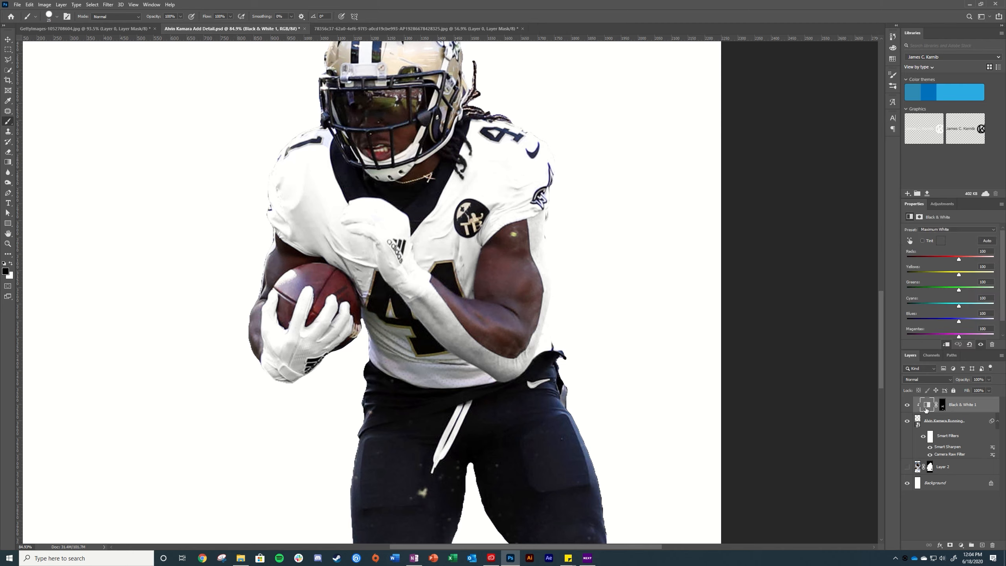
left_click(922, 241)
left_click(940, 243)
type("f9ad00")
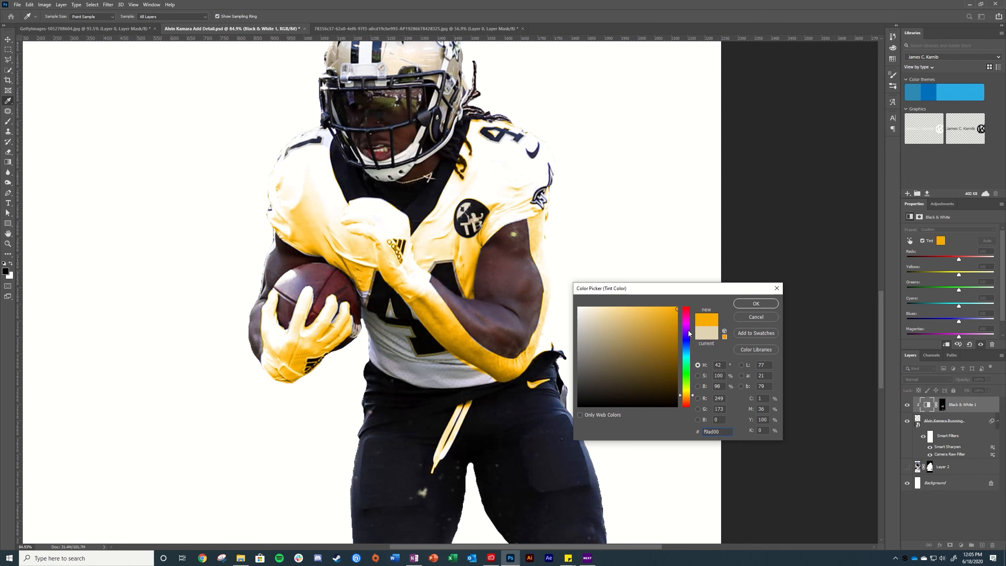
left_click(756, 303)
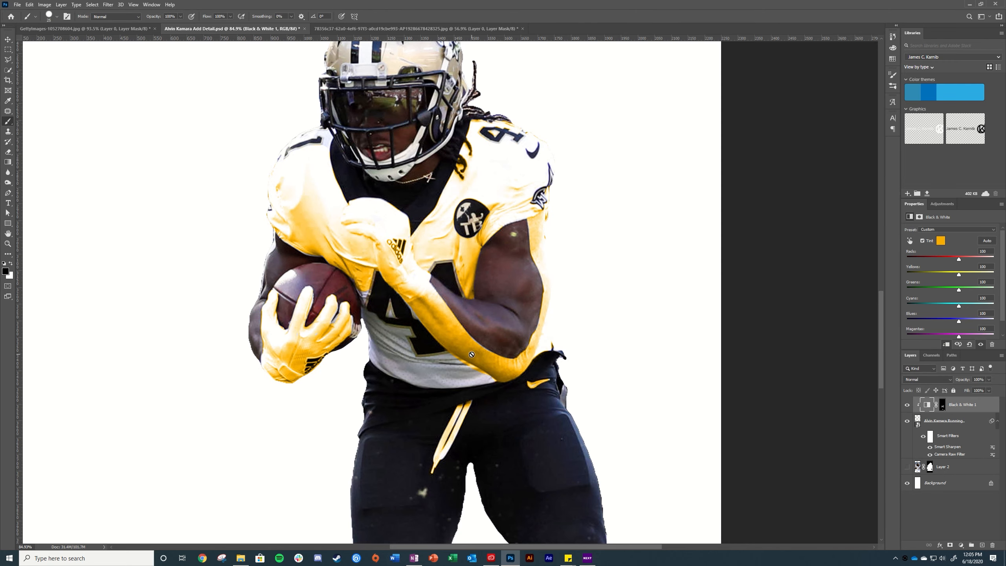
Select the adjustment's mask and start painting the missed jersey area below the number, next to the bent arm's sleeve
left_click(942, 407)
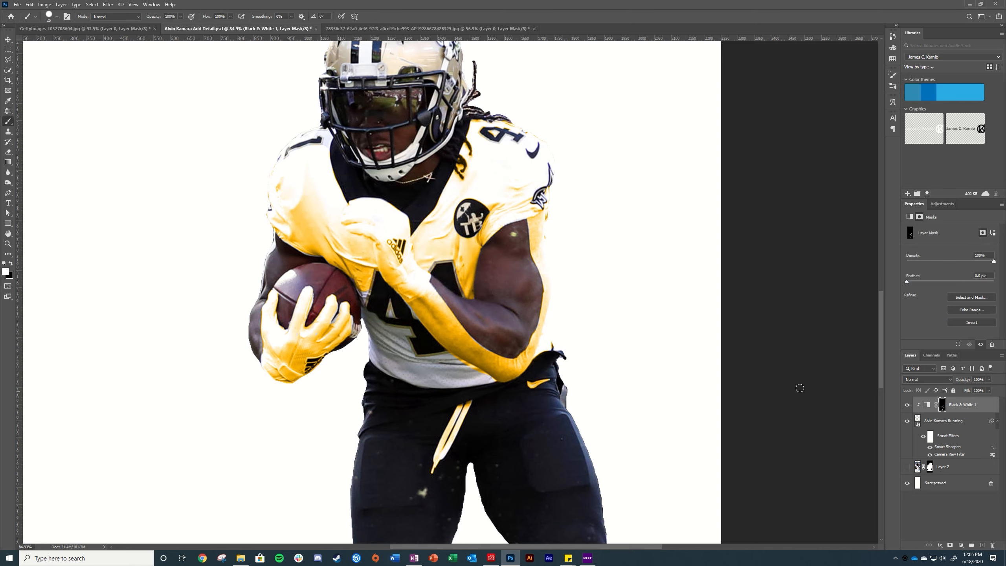
left_click_drag(436, 380, 418, 151)
left_click_drag(551, 389, 605, 423)
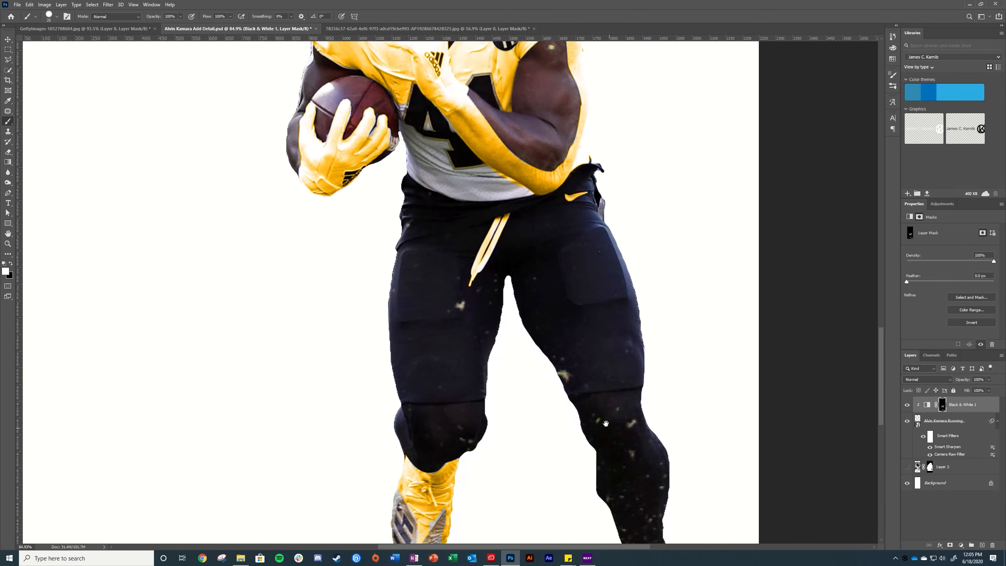
mouse_move(510, 188)
left_mouse_down()
mouse_move(512, 285)
mouse_move(429, 289)
left_mouse_up()
scroll(513, 285, "up", 6)
scroll(479, 291, "up", 3)
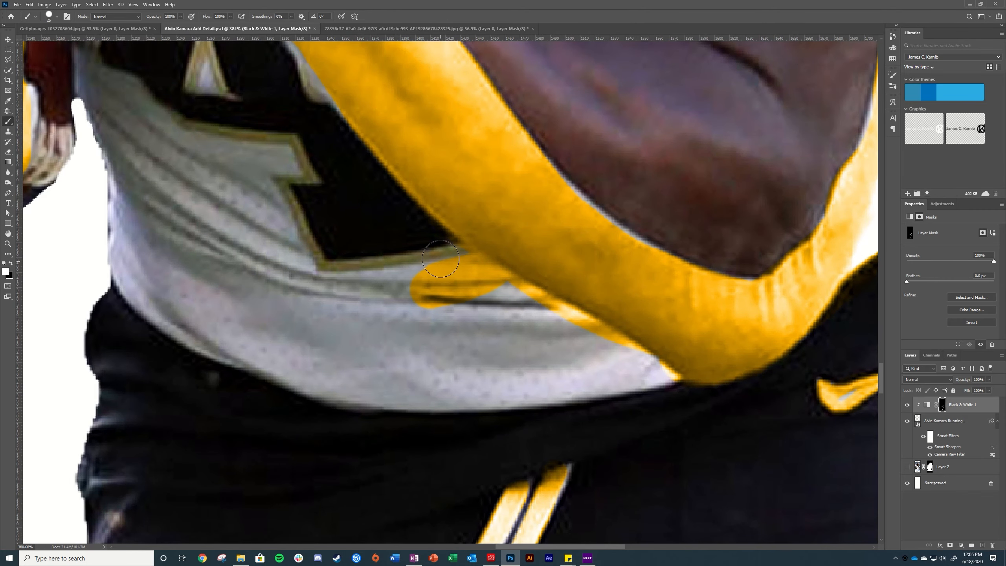
left_click_drag(441, 206, 554, 396)
left_click_drag(440, 250, 508, 265)
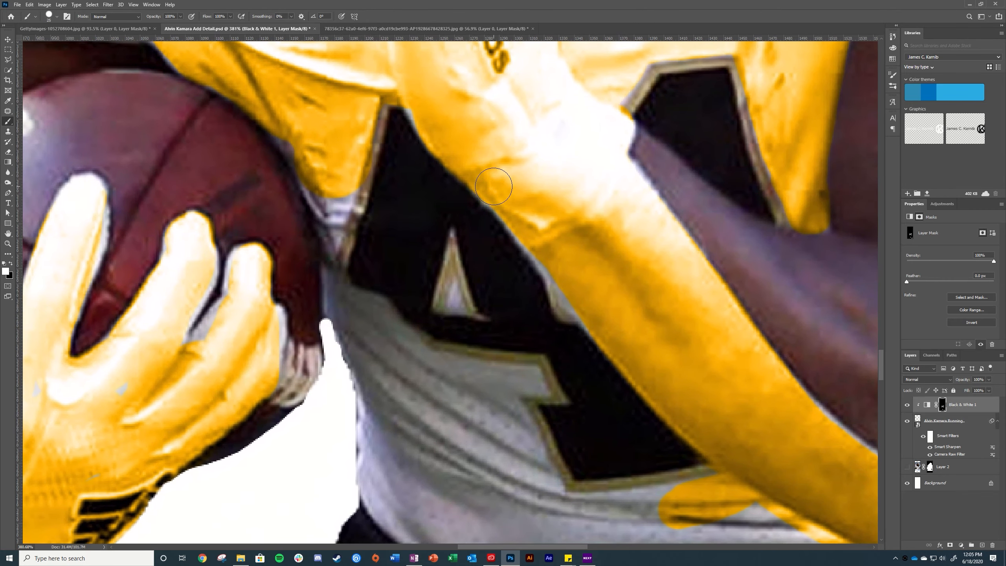
Paint the mask over the remaining jersey beside the football and along the waist, and the gap between the glove's fingers
left_click_drag(514, 207, 592, 316)
left_click_drag(443, 87, 472, 218)
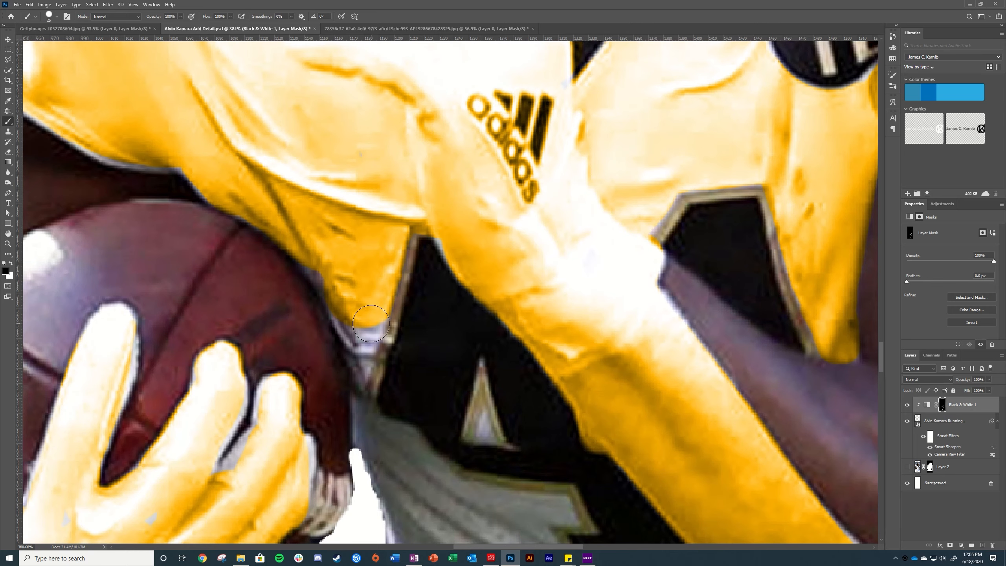
mouse_move(371, 316)
left_mouse_down()
mouse_move(359, 338)
mouse_move(366, 314)
mouse_move(357, 360)
mouse_move(356, 305)
mouse_move(356, 325)
mouse_move(323, 261)
left_mouse_up()
left_click_drag(372, 301, 330, 133)
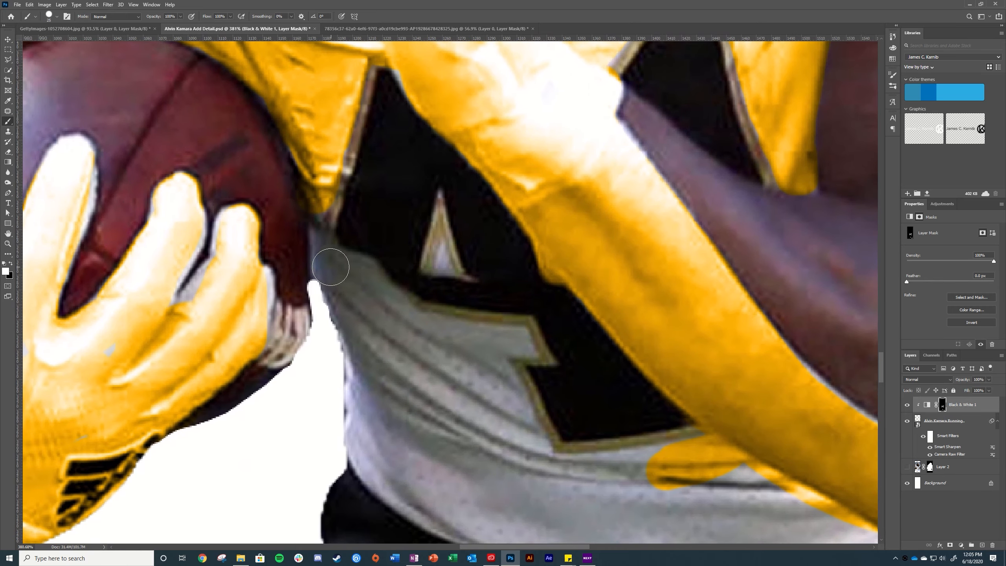
mouse_move(332, 265)
left_mouse_down()
mouse_move(357, 325)
mouse_move(347, 273)
mouse_move(359, 271)
mouse_move(411, 324)
mouse_move(515, 344)
mouse_move(471, 347)
mouse_move(426, 187)
mouse_move(450, 235)
mouse_move(440, 200)
mouse_move(454, 261)
mouse_move(448, 190)
mouse_move(475, 302)
mouse_move(447, 218)
mouse_move(491, 307)
left_mouse_up()
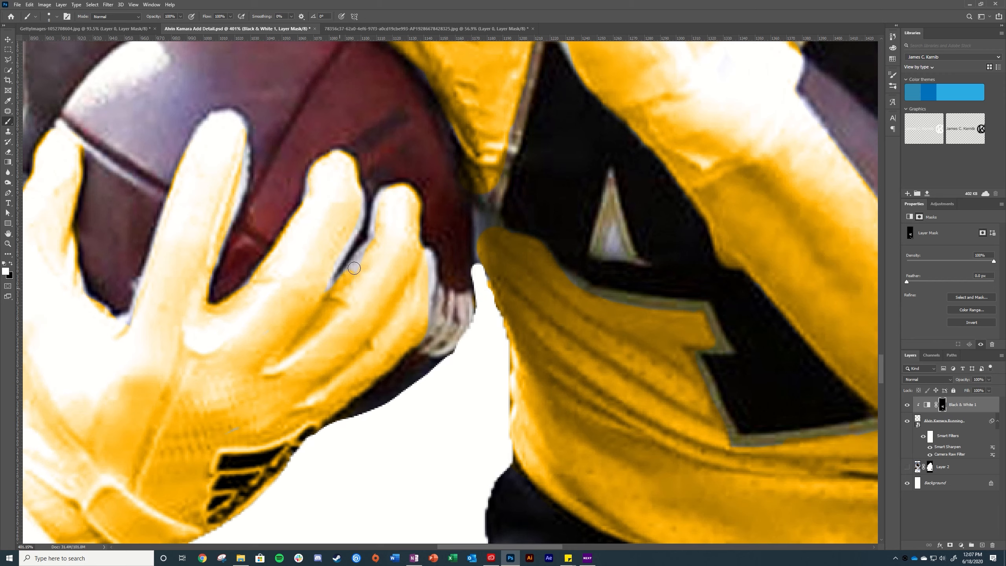
left_click_drag(358, 198, 357, 221)
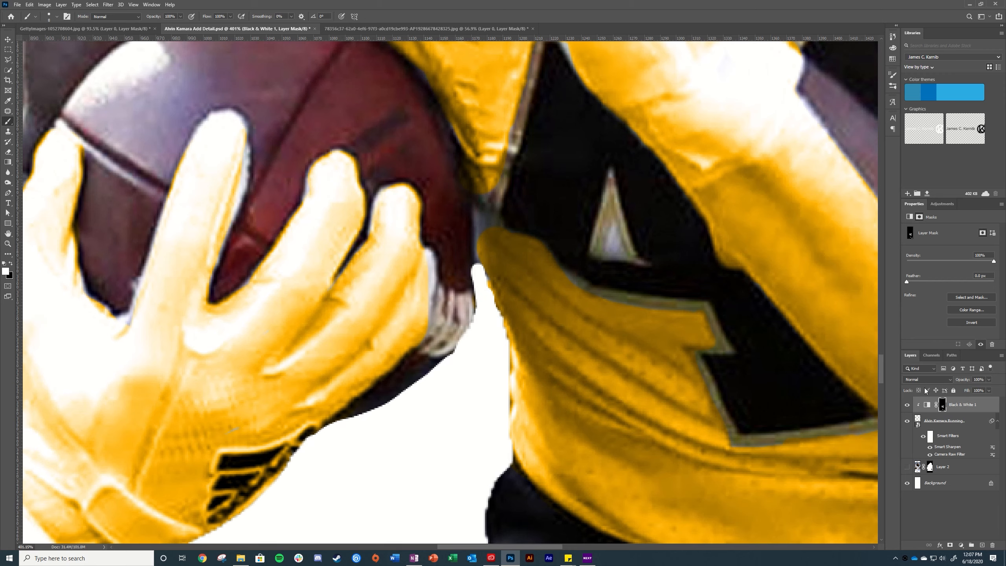
Turn off the Tint in the Black & White adjustment
left_click(927, 405)
left_click(922, 240)
scroll(730, 302, "down", 6)
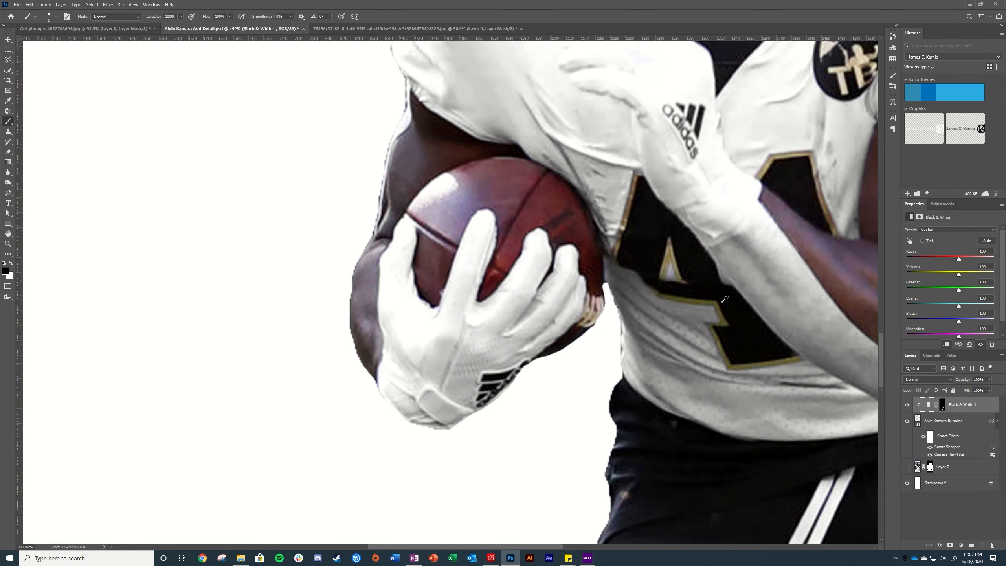
scroll(730, 301, "down", 3)
scroll(485, 384, "up", 4)
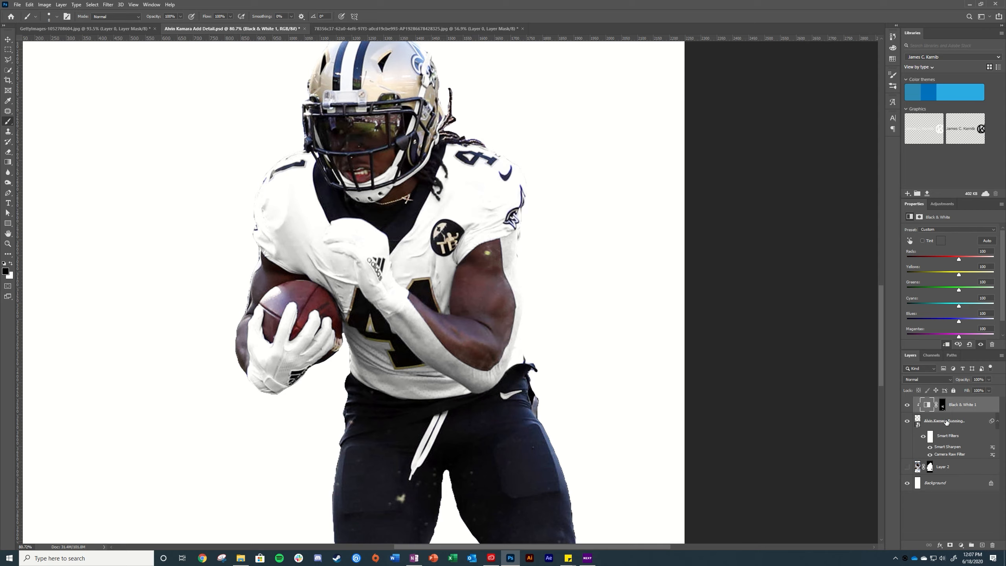
Toggle the Black & White adjustment's visibility several times to compare the uniform before and after
left_click(906, 405)
left_click(907, 405)
left_click(907, 404)
left_click(907, 405)
left_click(907, 404)
left_click(907, 405)
Add a second Black & White adjustment, clip it to the layers below and invert its mask to black
left_click(940, 204)
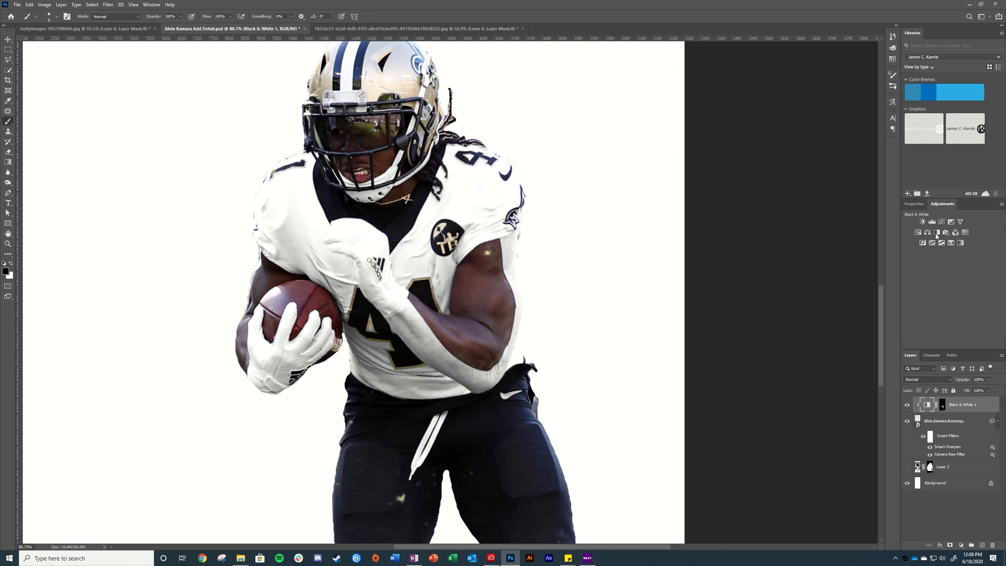
left_click(938, 233)
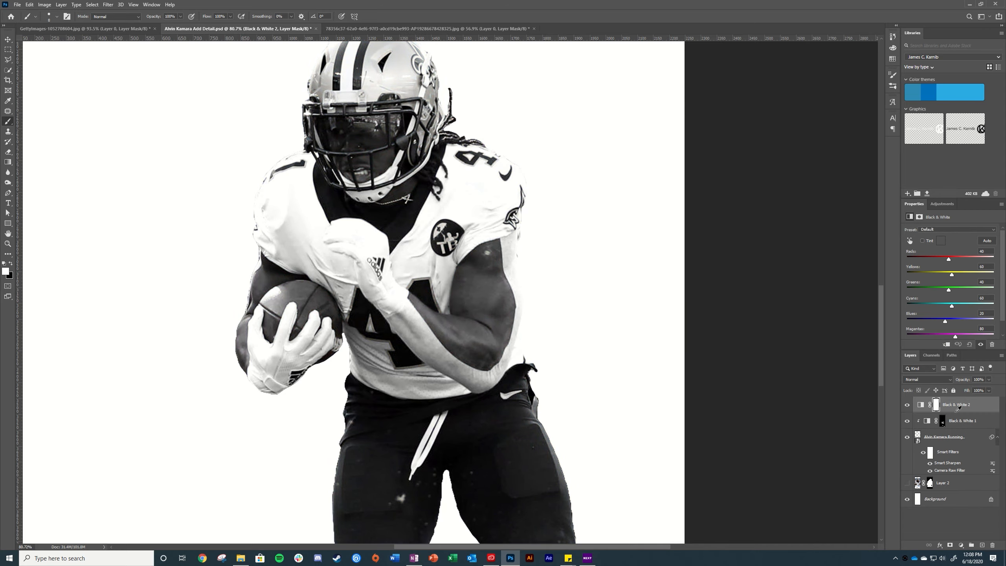
left_click(943, 404)
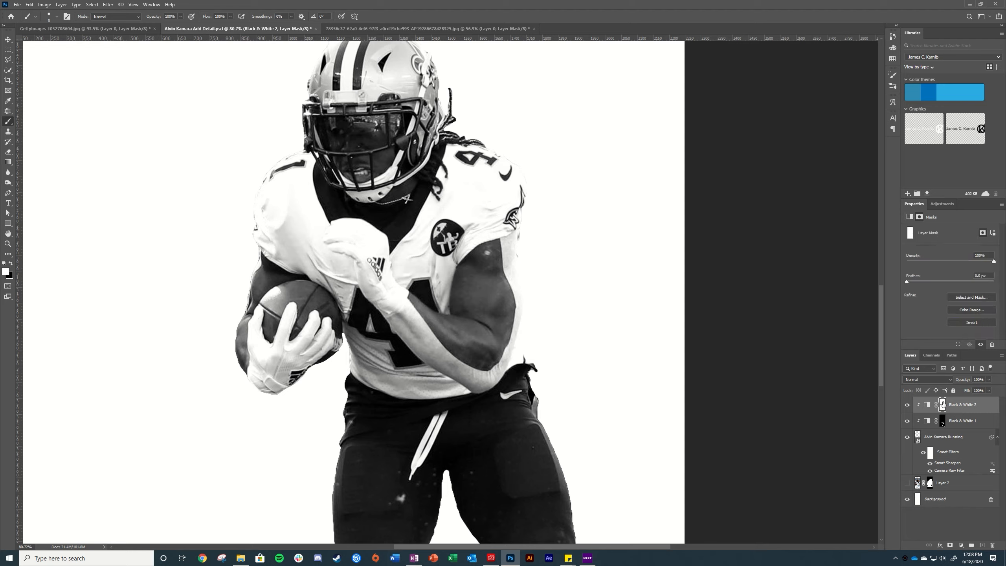
key("ctrl+i")
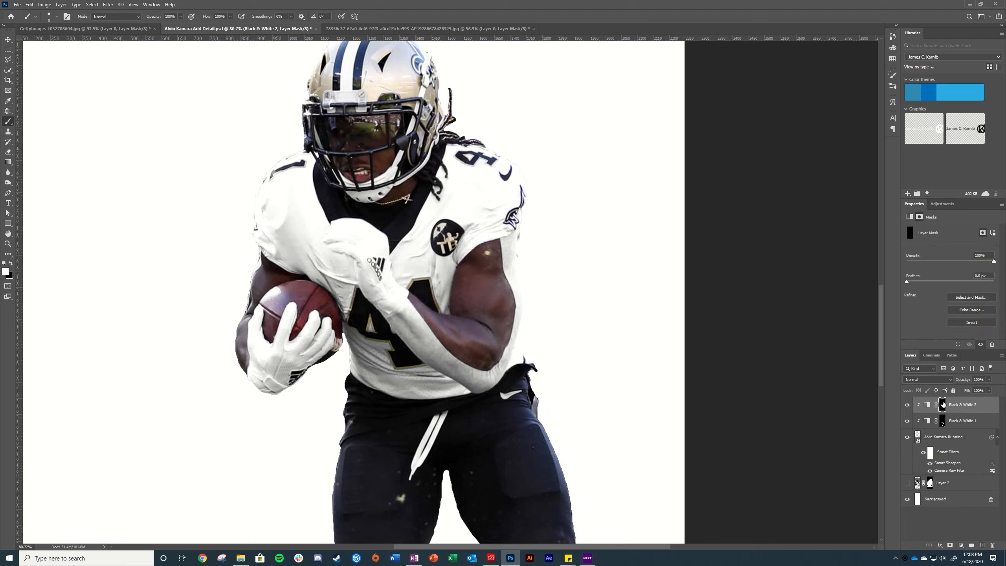
Apply the Maximum Black preset to the second Black & White adjustment
left_click(927, 405)
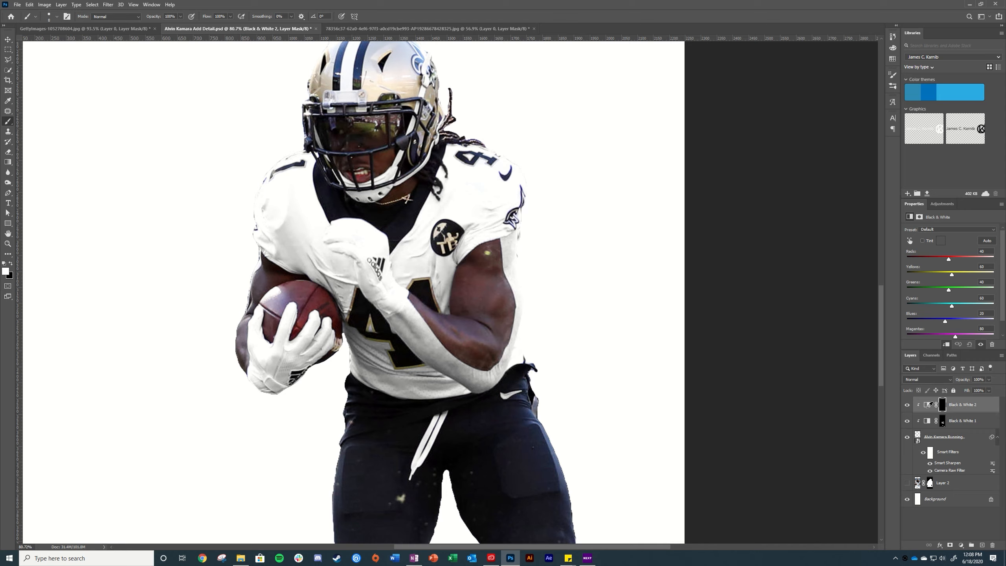
left_click(954, 230)
left_click(941, 293)
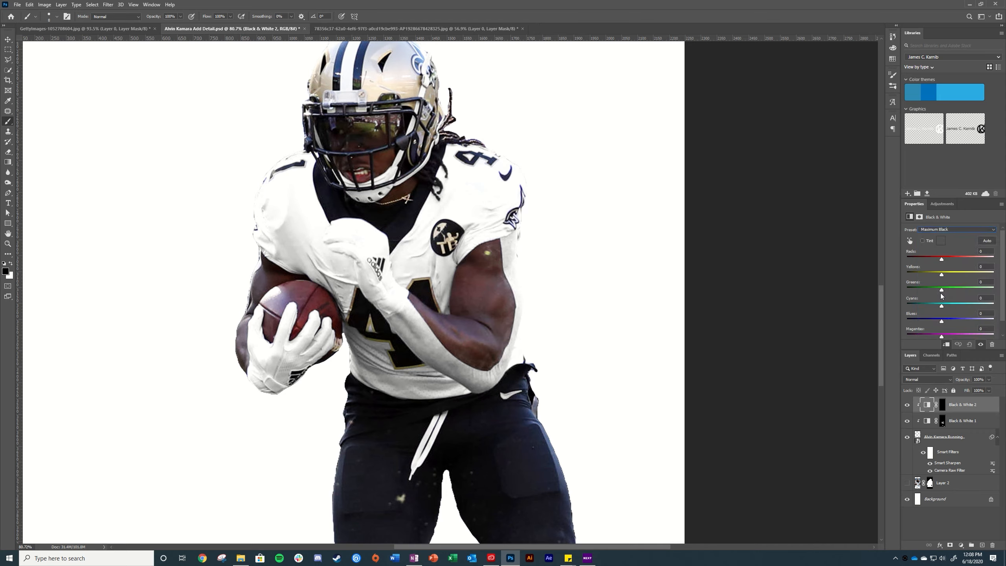
Paint white on the second Black & White adjustment's mask over the player's navy pants to neutralize their blue tint
left_click(943, 405)
key("x")
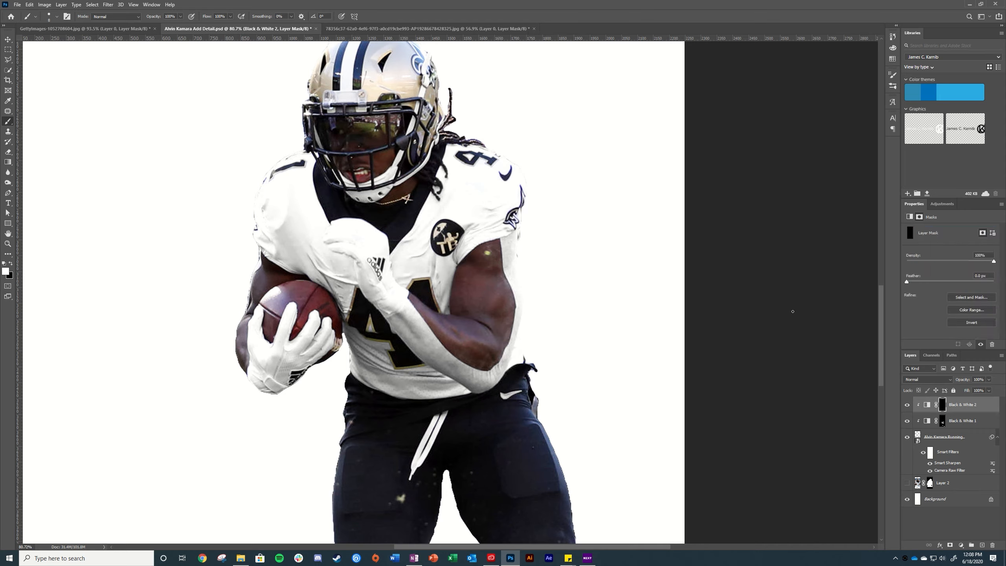
left_click_drag(503, 423, 460, 286)
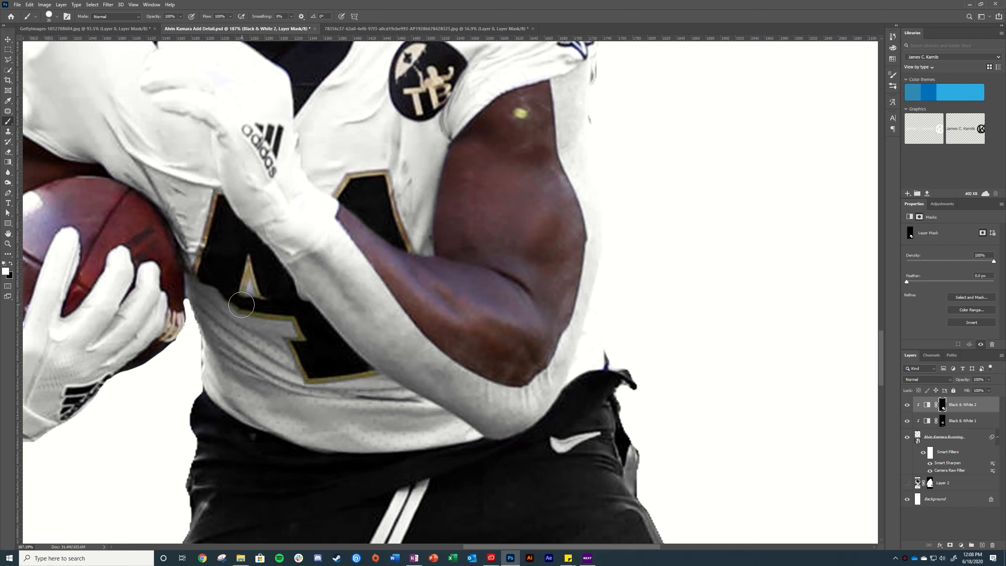
scroll(301, 324, "up", 5)
scroll(426, 254, "down", 6)
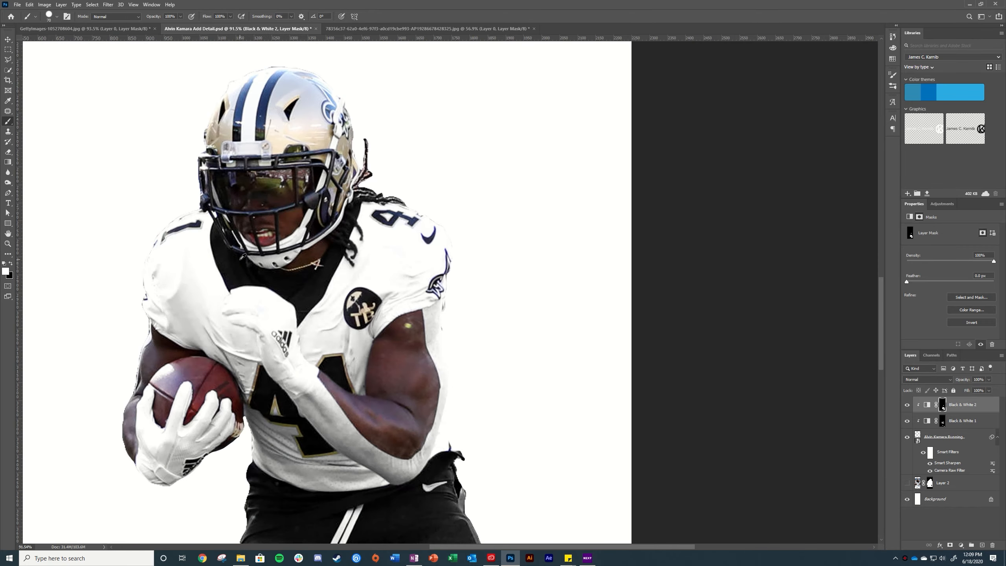
With a smaller brush, paint the same mask over the remaining blue-tinted details, including the shoulder numbers, sleeve logos and face mask
scroll(404, 145, "up", 8)
key("bracketright")
key("bracketright")
key("bracketleft")
key("bracketleft")
key("bracketleft")
key("bracketleft")
key("bracketleft")
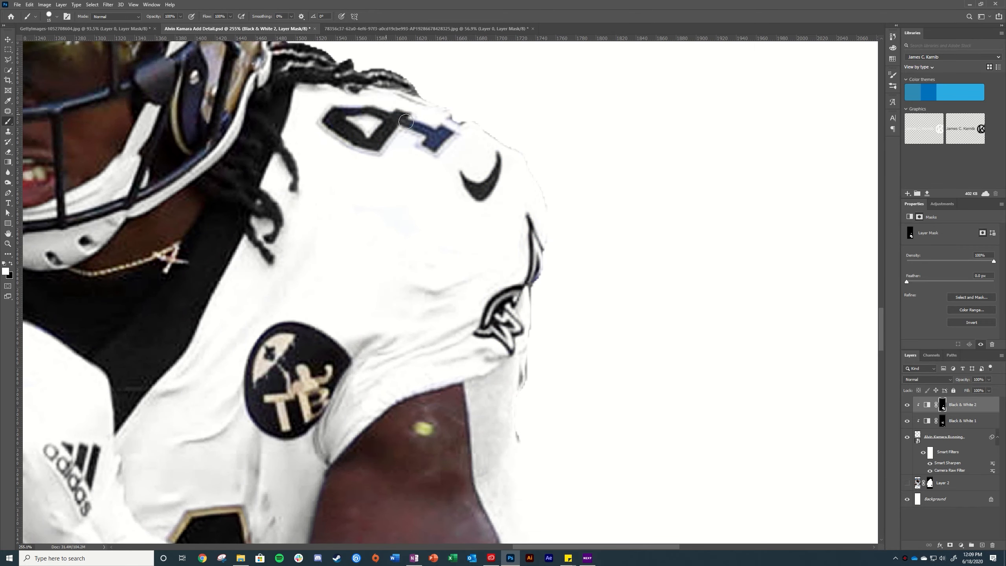
scroll(398, 123, "down", 6)
scroll(335, 187, "up", 8)
scroll(336, 186, "down", 4)
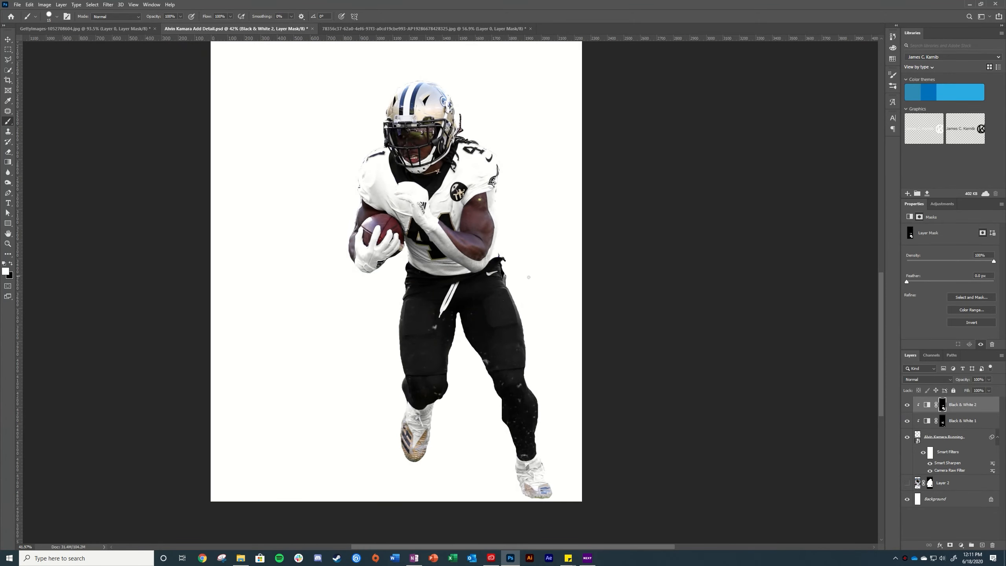
Toggle the second Black & White adjustment's visibility repeatedly to compare the pants with and without the blue tint
left_click(906, 405)
left_click(907, 405)
left_click(907, 404)
left_click(906, 405)
left_click(907, 404)
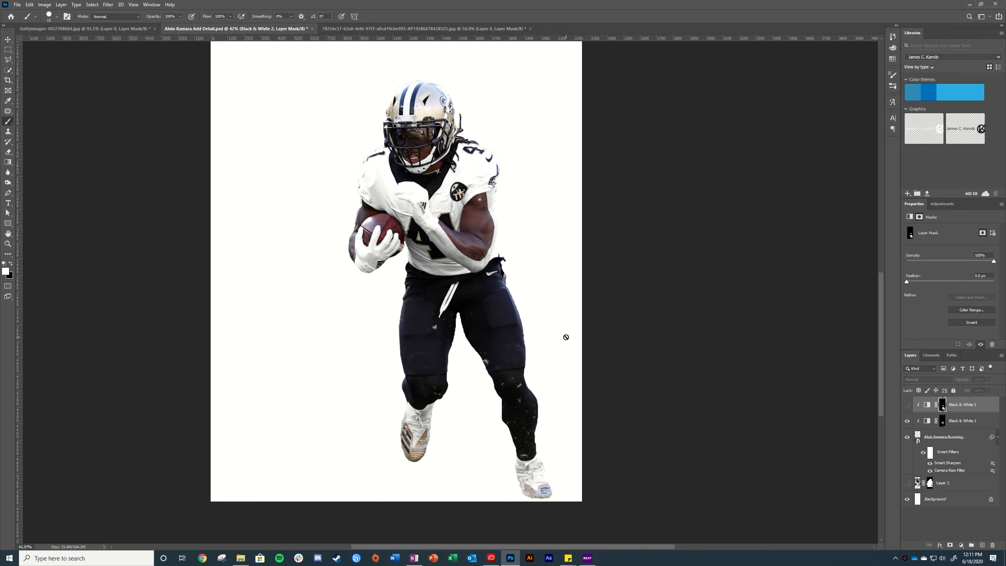
scroll(566, 337, "up", 4)
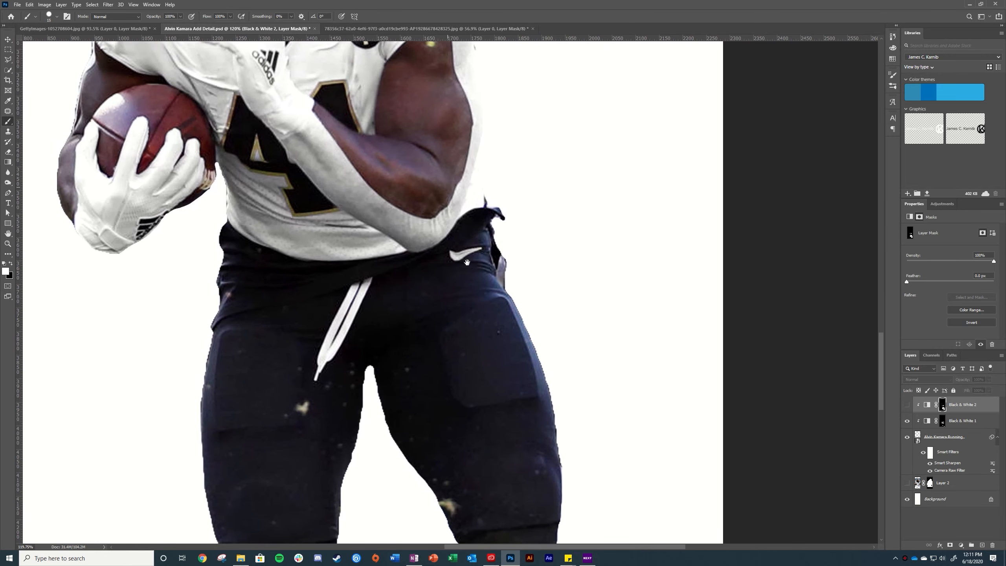
left_click_drag(467, 262, 480, 290)
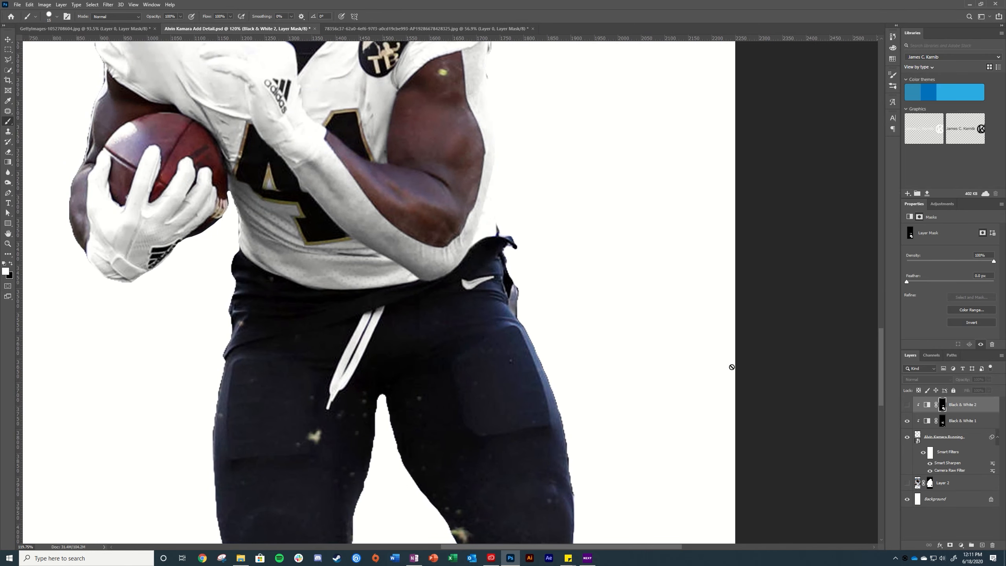
left_click(906, 405)
left_click(907, 404)
left_click(907, 405)
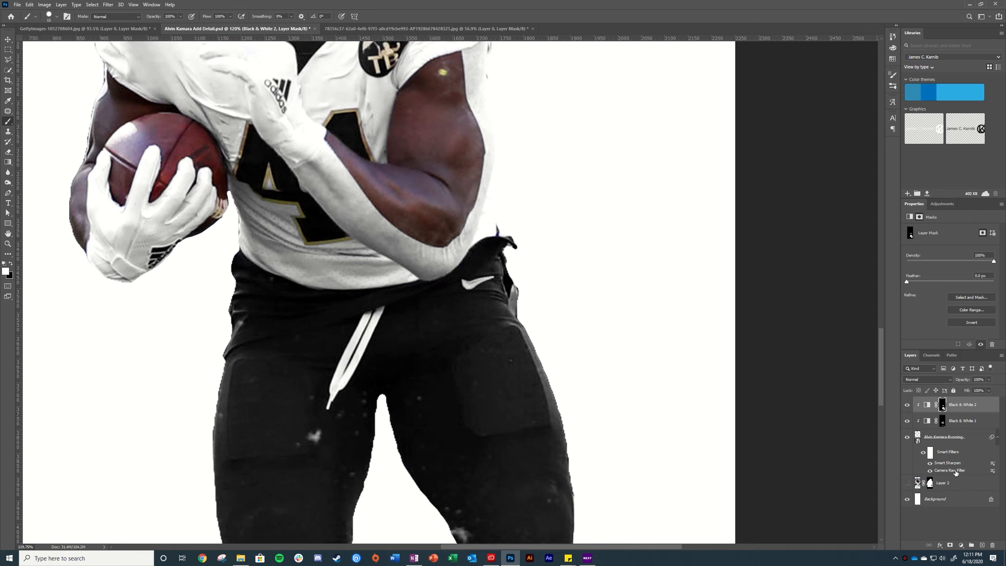
left_click(907, 405)
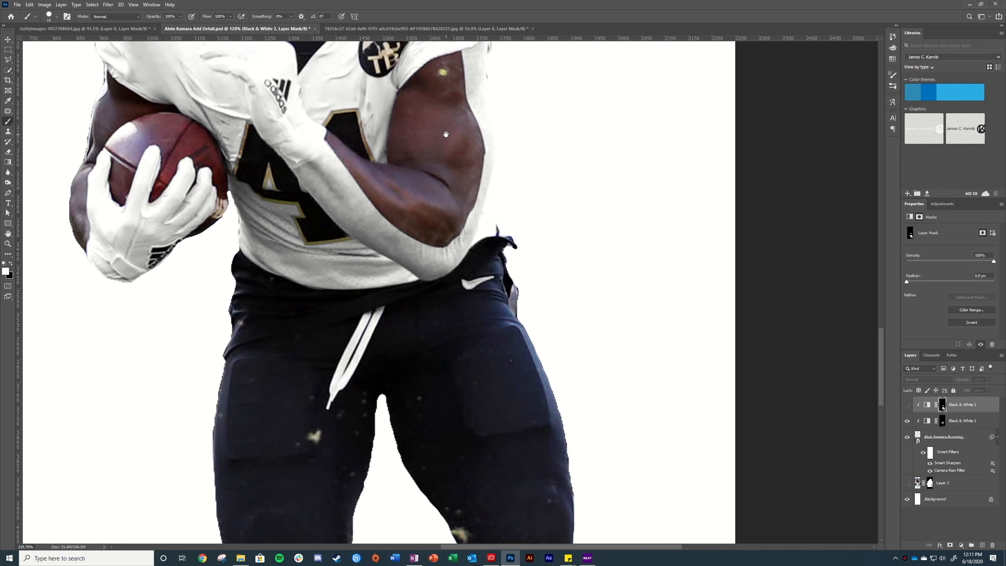
Compare the face mask and collar close up with the second Black & White adjustment hidden and shown
left_click_drag(445, 134, 539, 398)
scroll(420, 210, "up", 5, "alt")
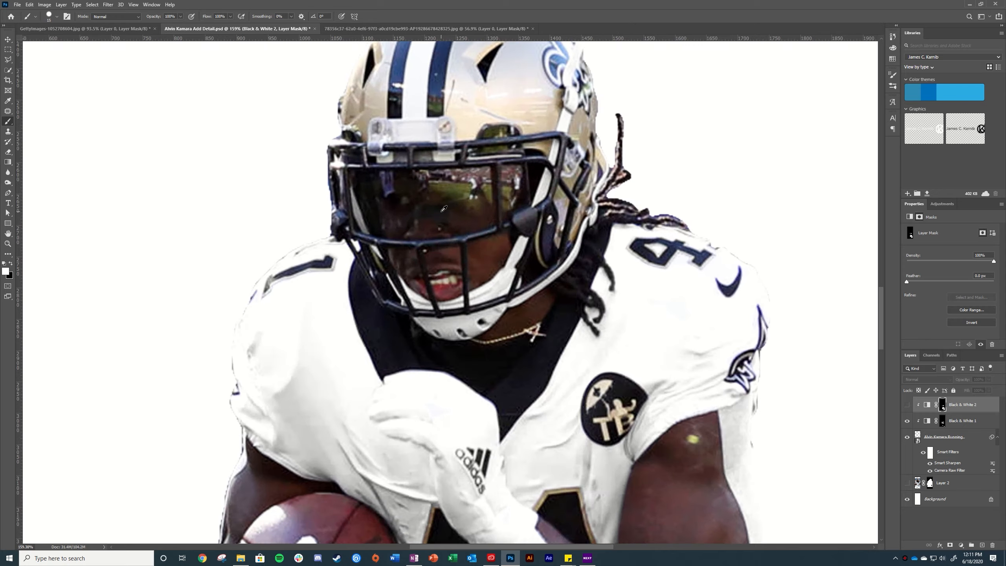
scroll(481, 298, "up", 3, "alt")
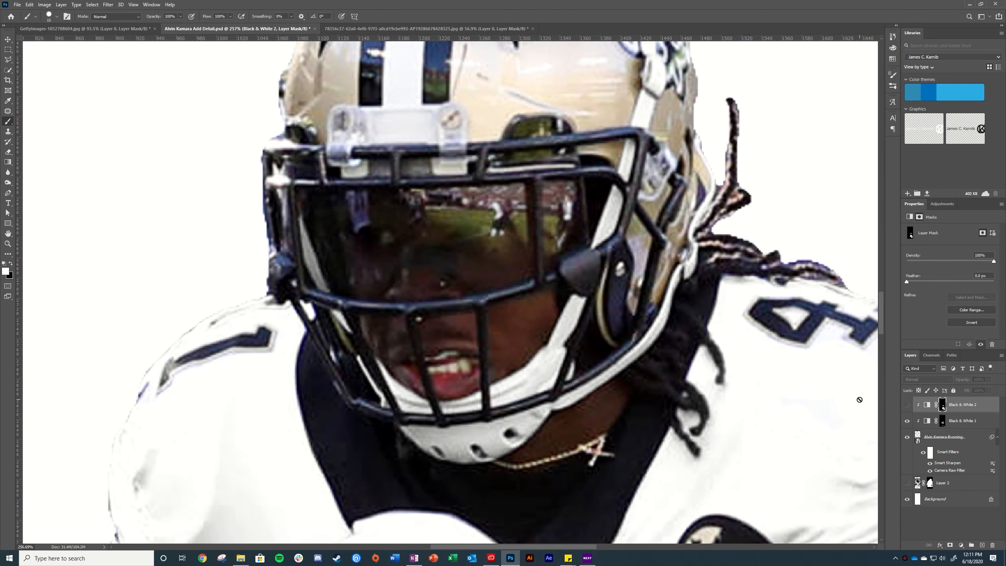
left_click(907, 405)
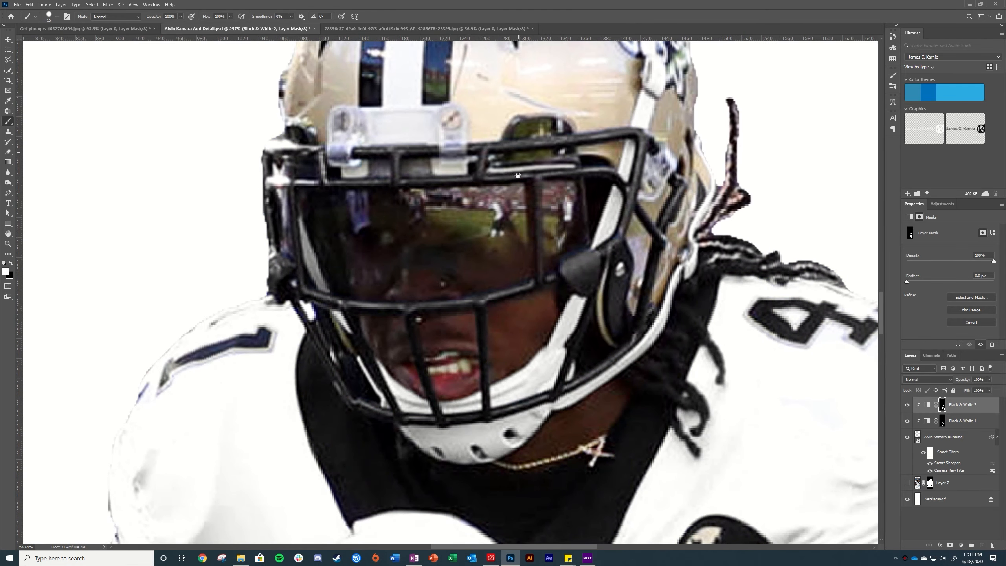
Paint white on the second Black & White mask over the two blue stripes on the helmet, using a larger brush
scroll(521, 287, "up", 5)
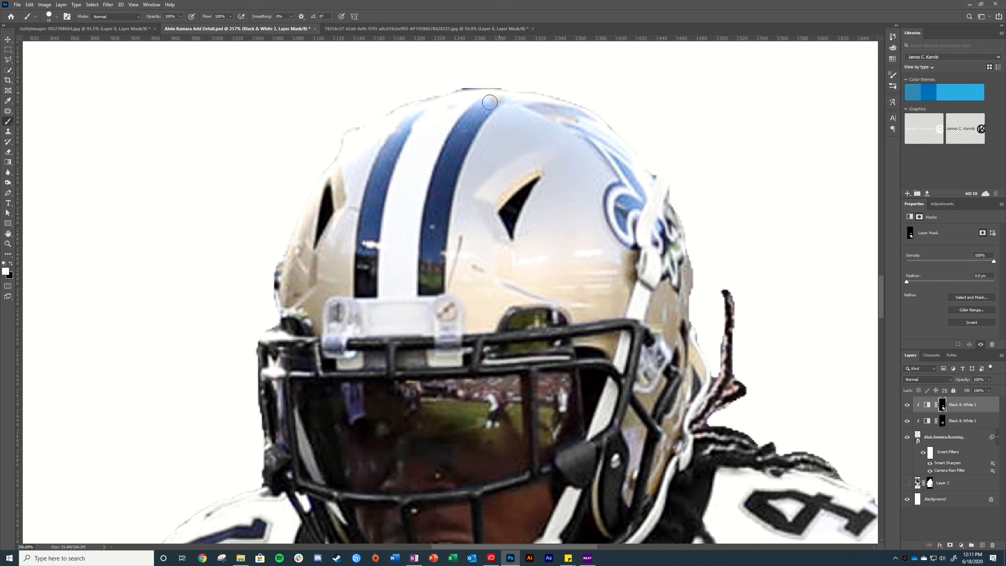
left_click_drag(493, 102, 453, 159)
key("ctrl+z")
key("bracketright")
key("bracketright")
mouse_move(514, 88)
left_mouse_down()
mouse_move(486, 106)
mouse_move(453, 157)
mouse_move(431, 285)
mouse_move(446, 176)
mouse_move(434, 243)
left_mouse_up()
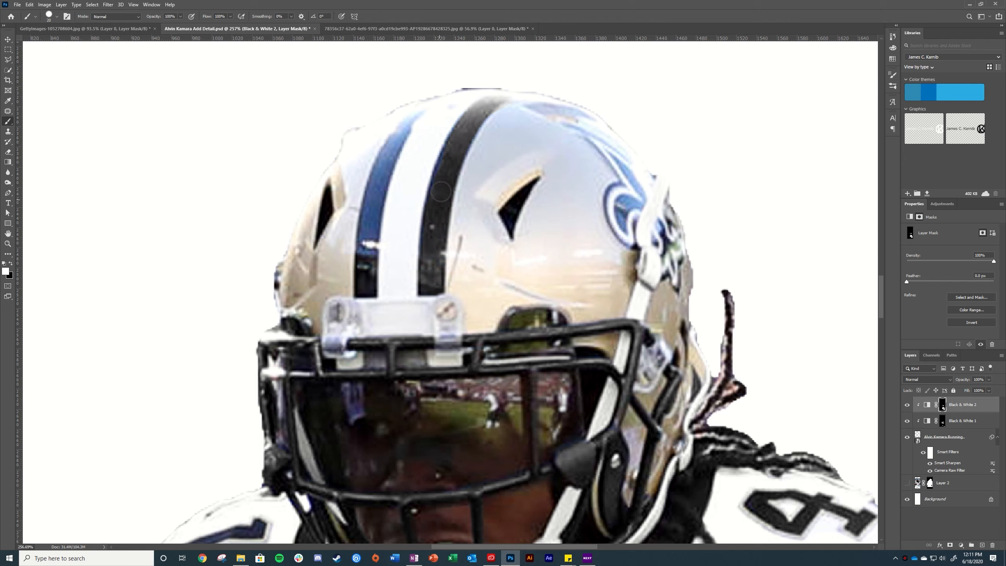
mouse_move(426, 97)
left_mouse_down()
mouse_move(378, 184)
mouse_move(365, 287)
mouse_move(367, 249)
left_mouse_up()
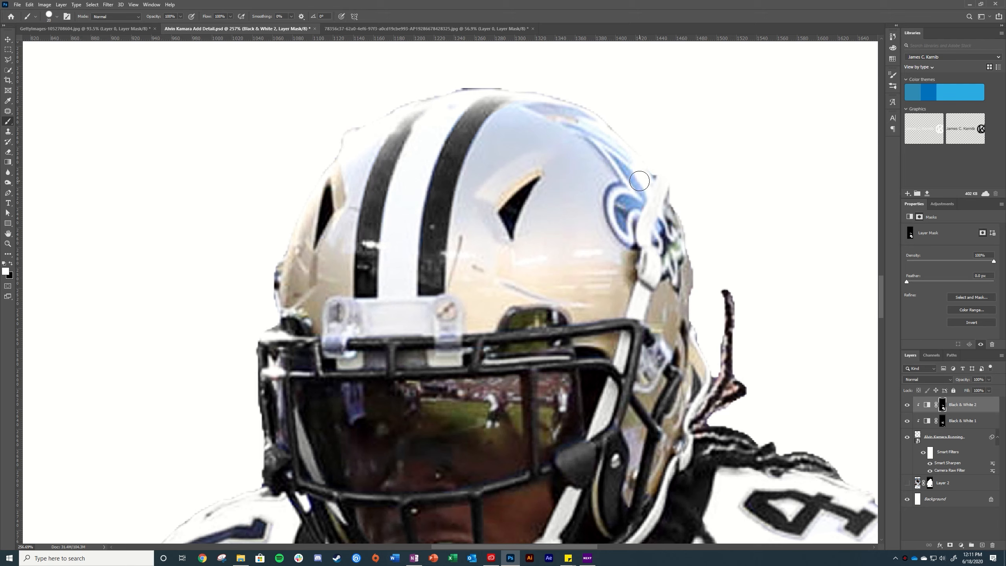
Paint the second Black & White mask over the blue logo on the helmet's side with a smaller brush
key("bracketleft")
mouse_move(620, 163)
left_mouse_down()
mouse_move(644, 200)
mouse_move(624, 205)
mouse_move(622, 222)
mouse_move(628, 196)
mouse_move(624, 213)
mouse_move(631, 202)
mouse_move(656, 221)
mouse_move(666, 249)
mouse_move(611, 154)
left_mouse_up()
scroll(675, 197, "down", 4, "alt")
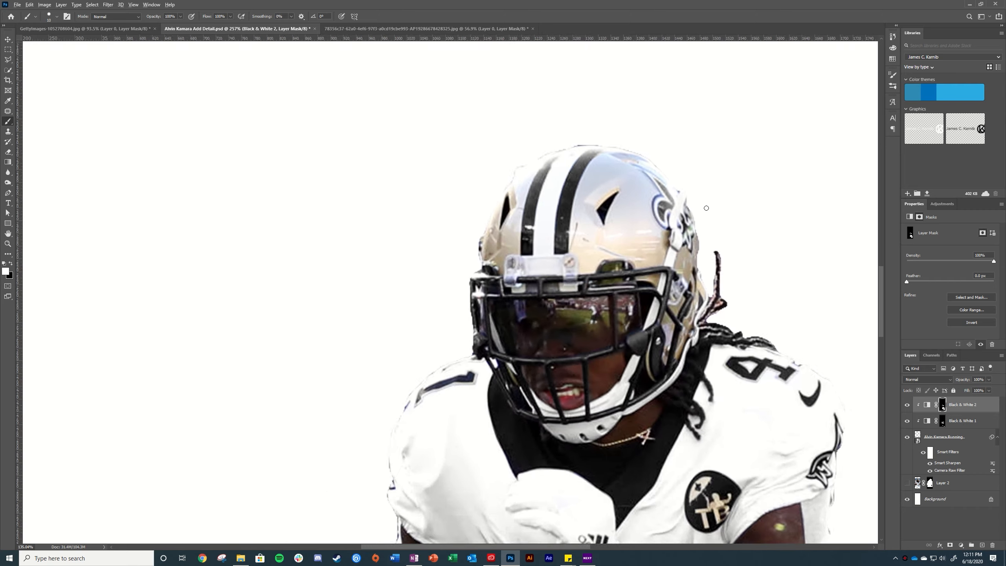
scroll(721, 218, "down", 6, "alt")
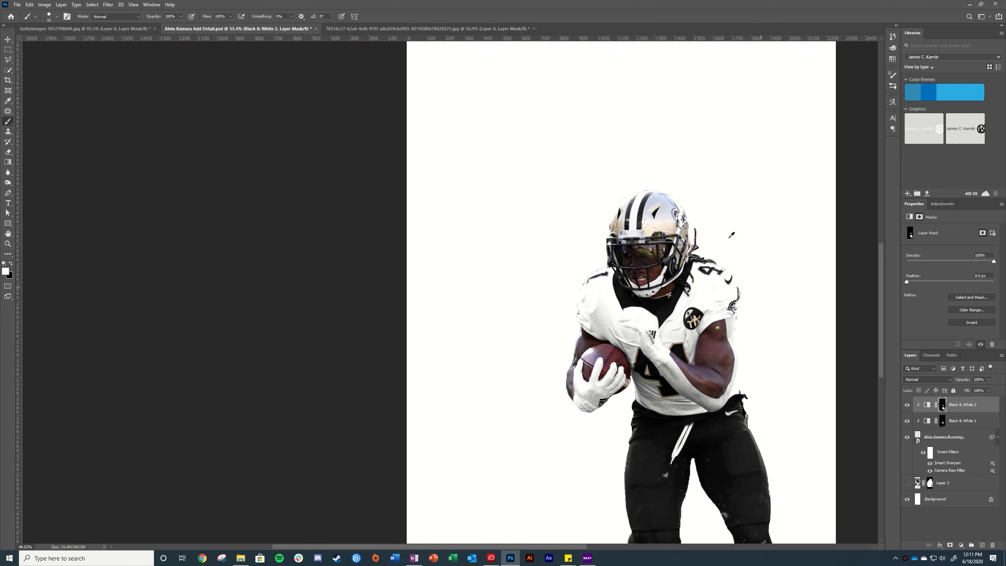
scroll(579, 372, "up", 3)
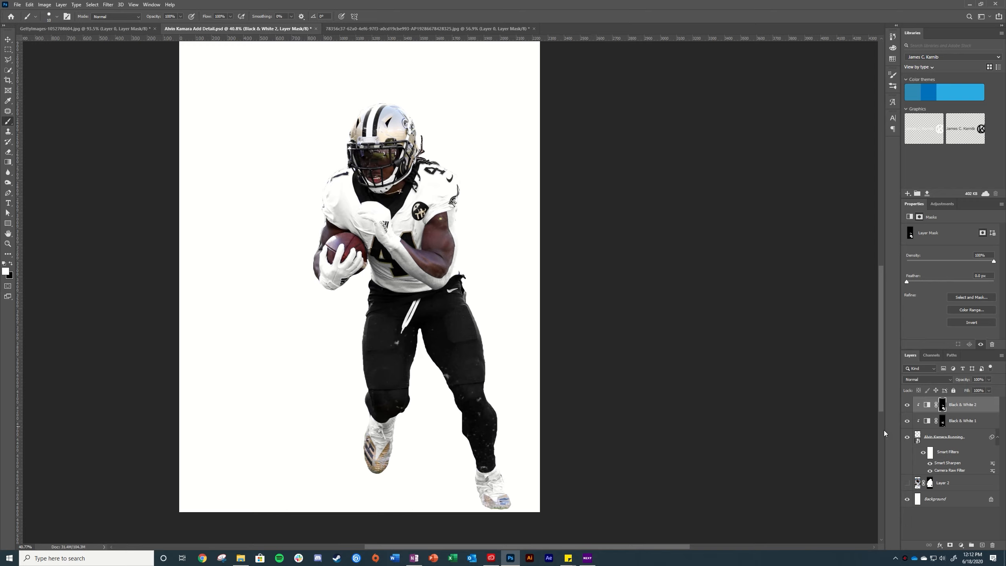
Hide and restore both Black & White adjustments and the smart filters to compare the edited player with the original photo
left_click_drag(907, 405, 908, 423)
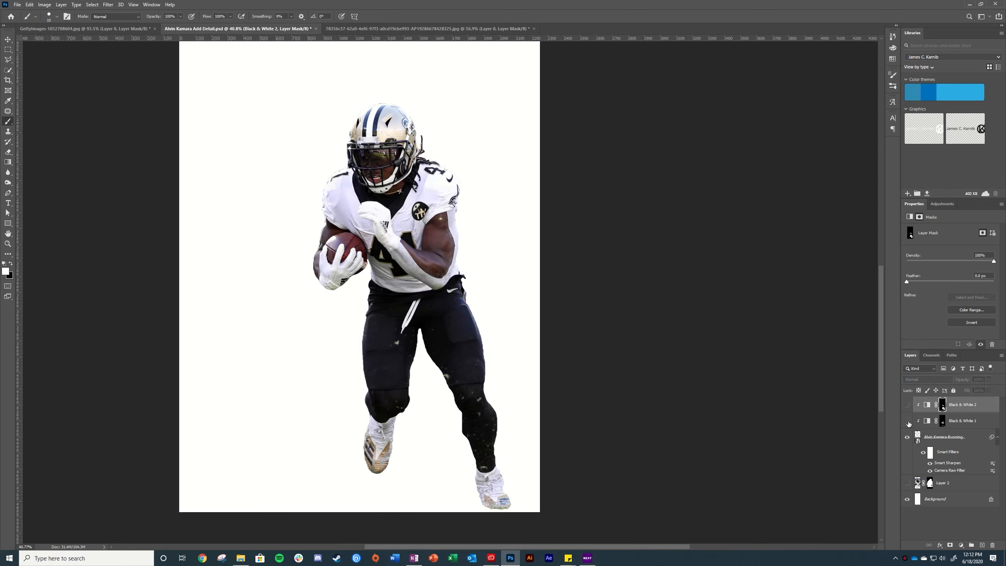
left_click(912, 438)
left_click(923, 452)
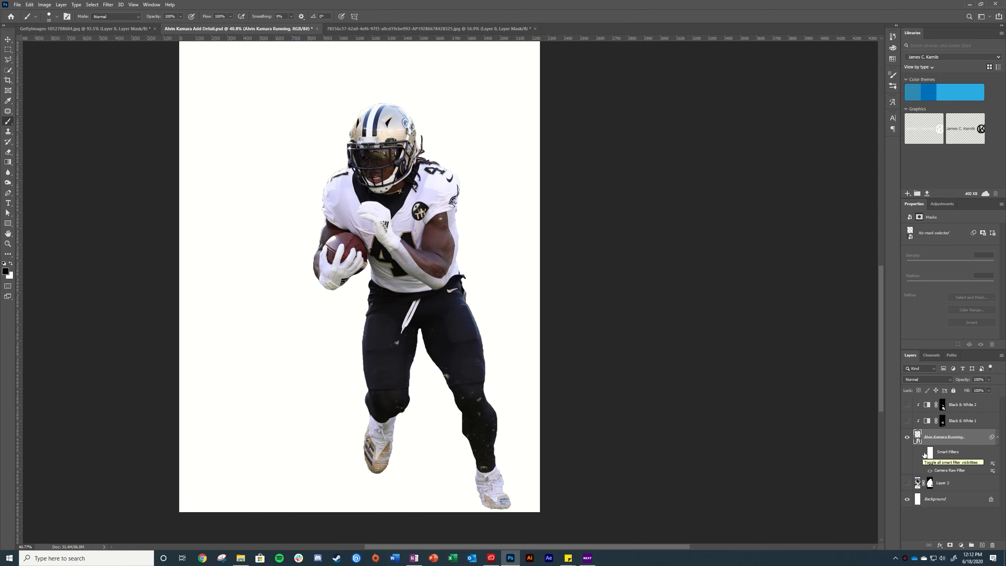
left_click(923, 453)
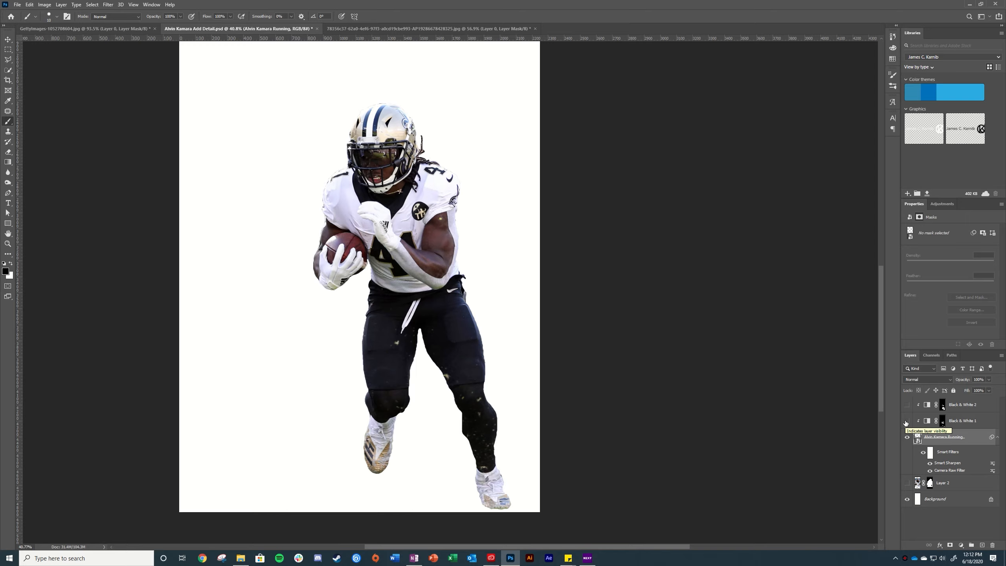
left_click(906, 421)
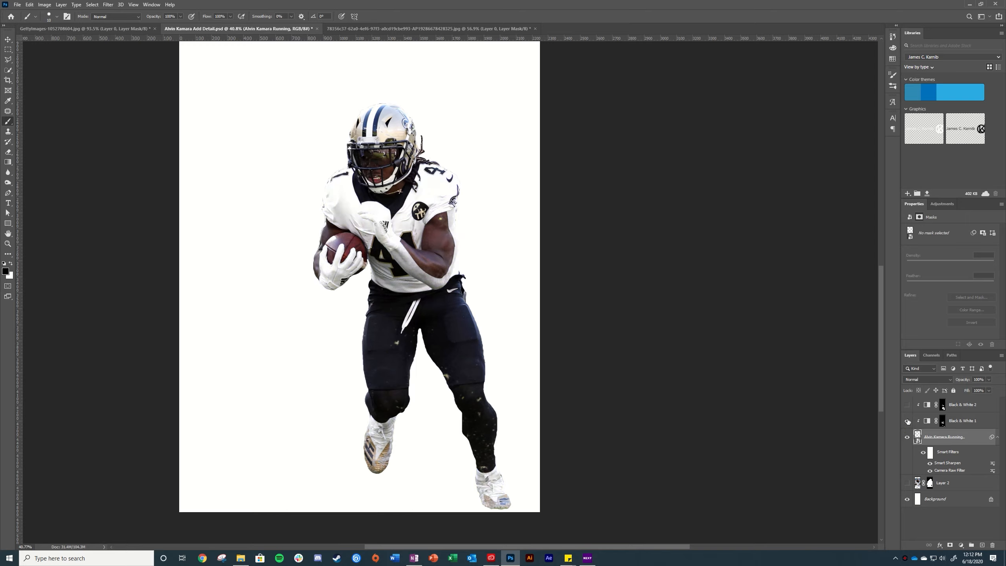
left_click(907, 405)
scroll(381, 139, "up", 3)
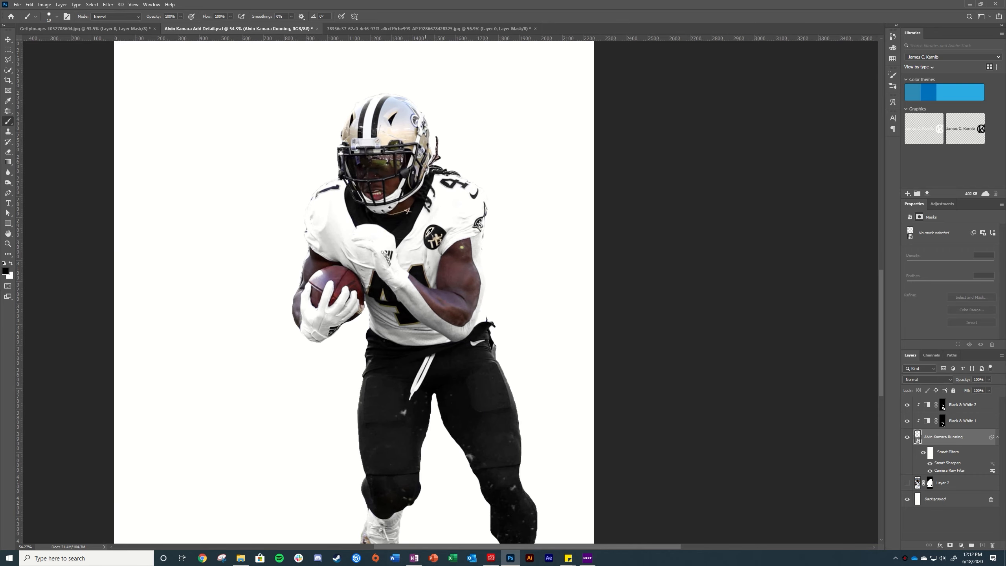
scroll(428, 232, "down", 2)
scroll(396, 222, "up", 1)
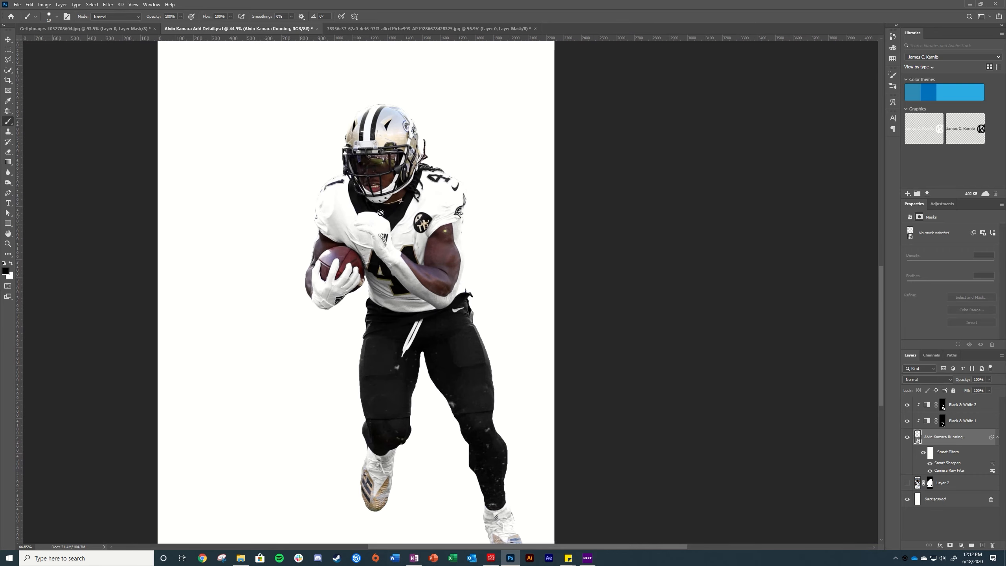
Reopen the running player's Camera Raw smart filter and set Blacks to +4
double_click(954, 471)
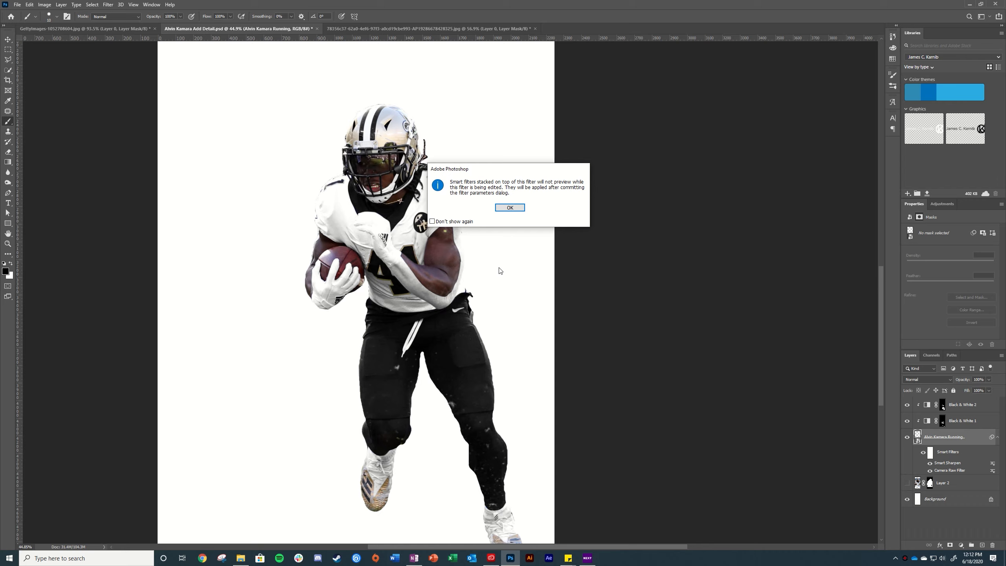
left_click(511, 207)
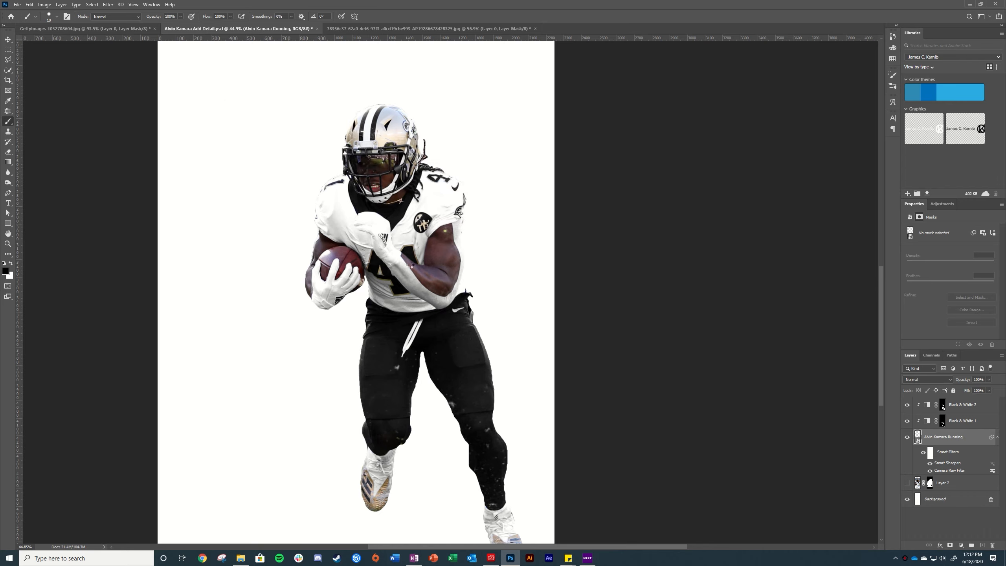
left_click_drag(430, 332, 479, 324)
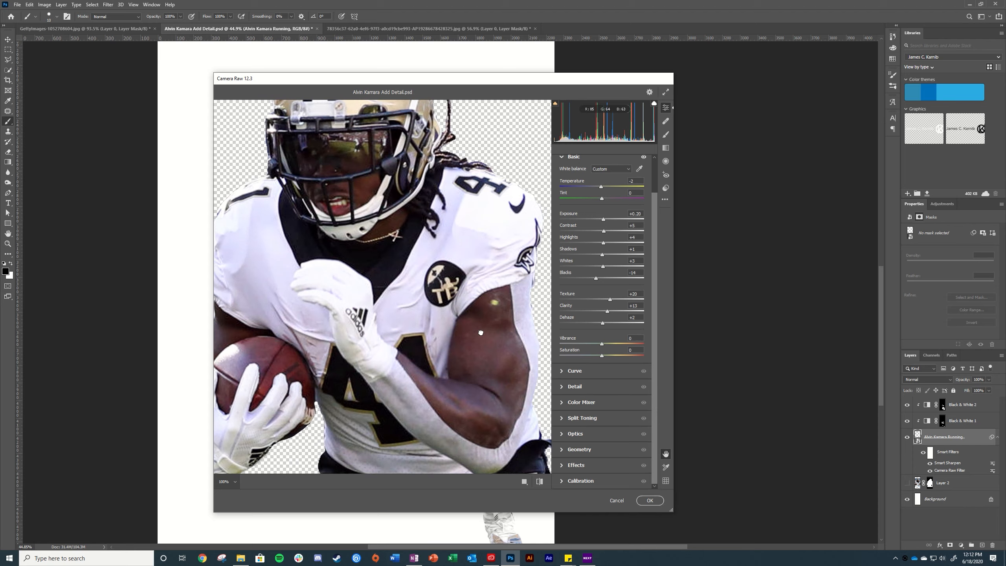
left_click(602, 279)
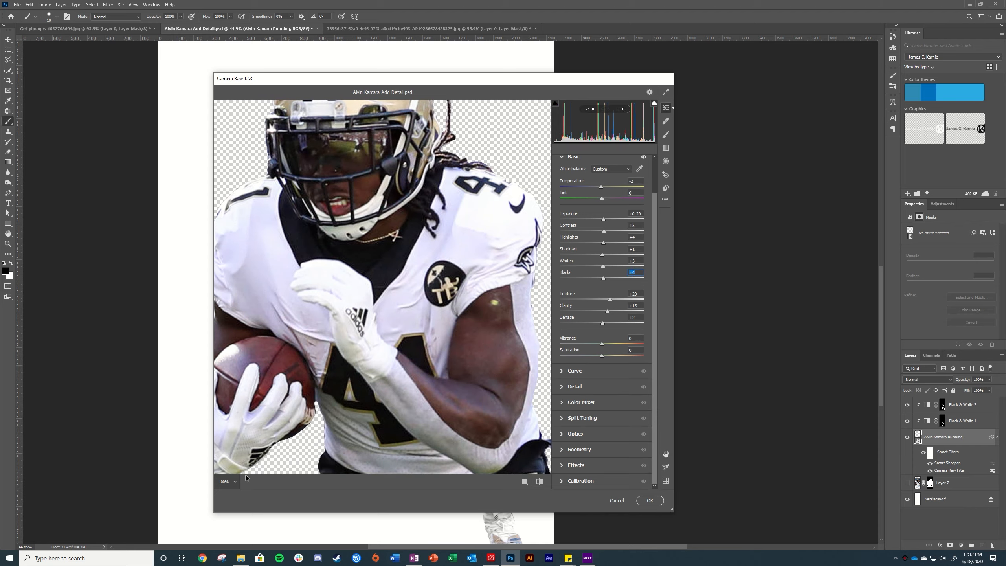
left_click(481, 361, "alt")
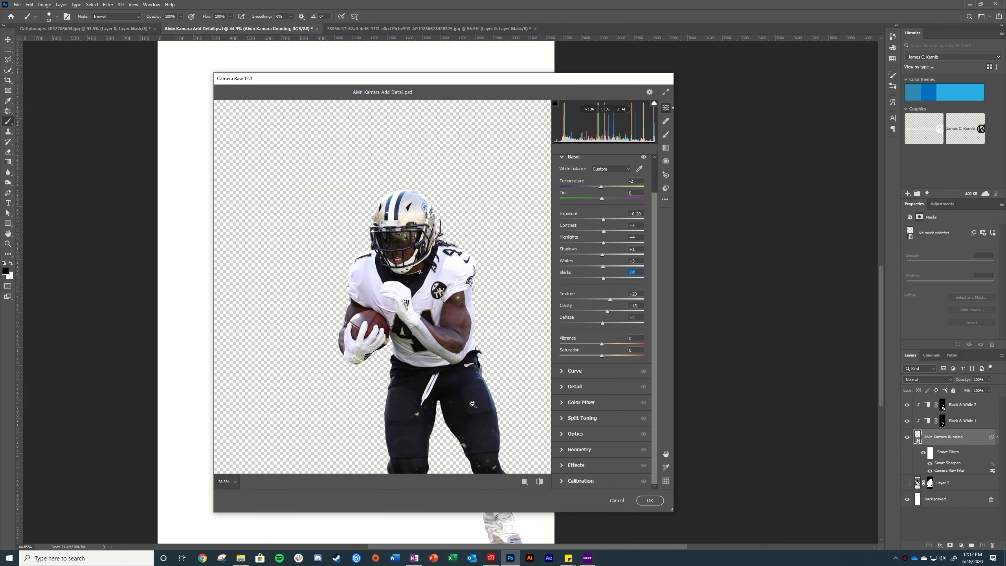
scroll(444, 312, "down", 5)
scroll(444, 313, "up", 2)
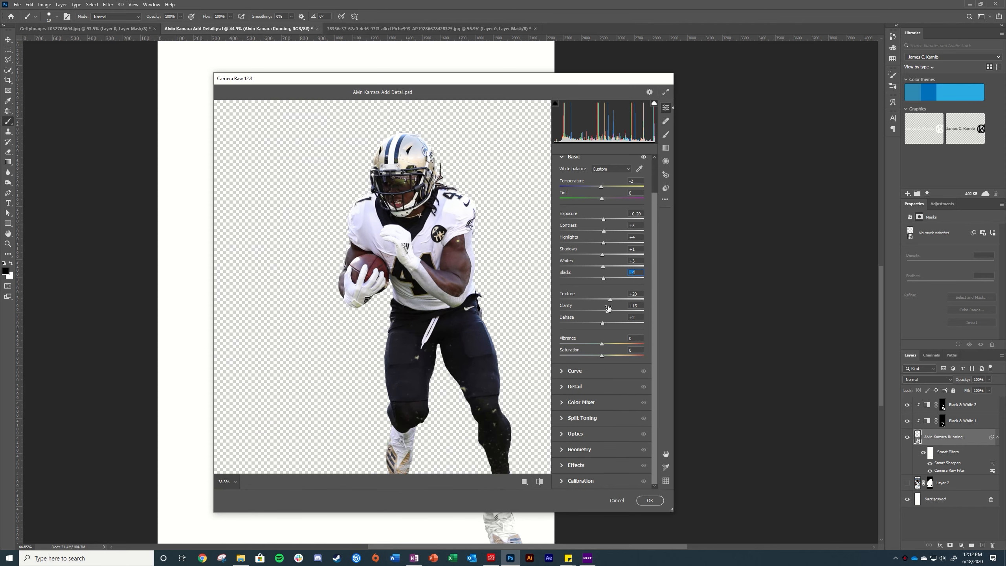
Set Tint to -4, Vibrance to +9 and Saturation to +13, and apply the Camera Raw changes
mouse_move(602, 343)
left_mouse_down()
mouse_move(602, 355)
mouse_move(607, 344)
mouse_move(668, 349)
mouse_move(604, 345)
left_mouse_up()
left_click_drag(601, 201, 600, 201)
left_click_drag(602, 355, 605, 355)
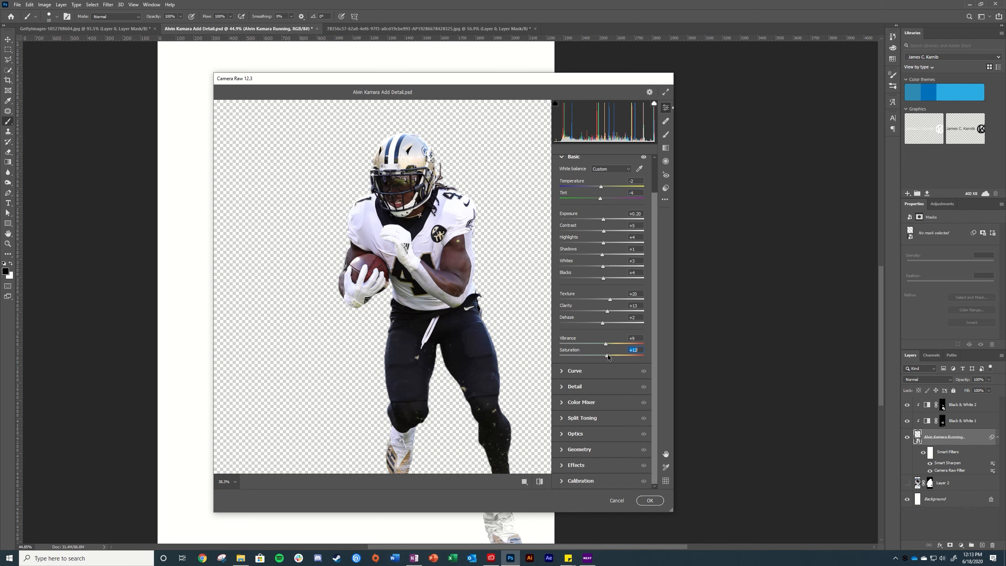
left_click(644, 500)
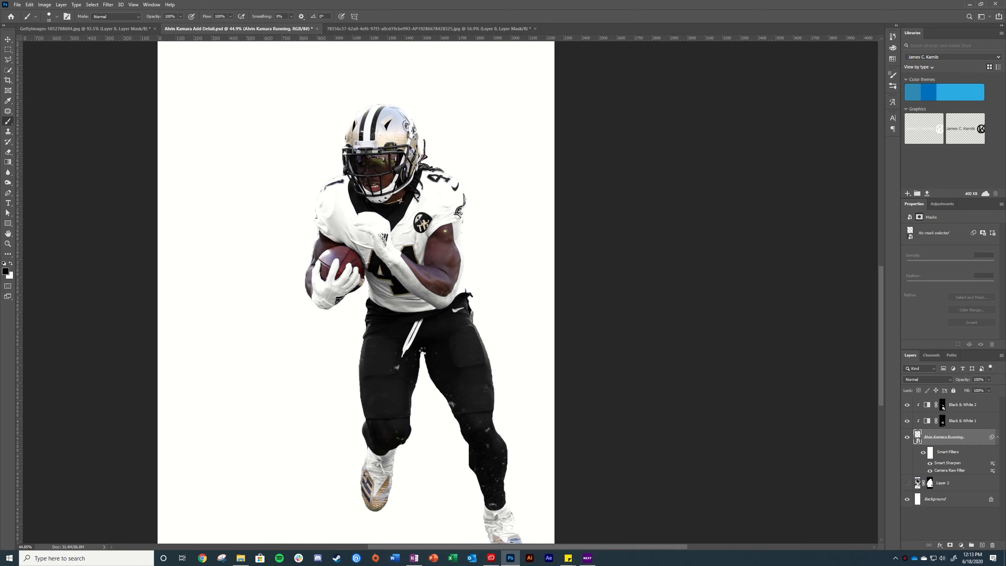
Show Layer 2 with the large player portrait behind the running player
scroll(423, 351, "down", 7)
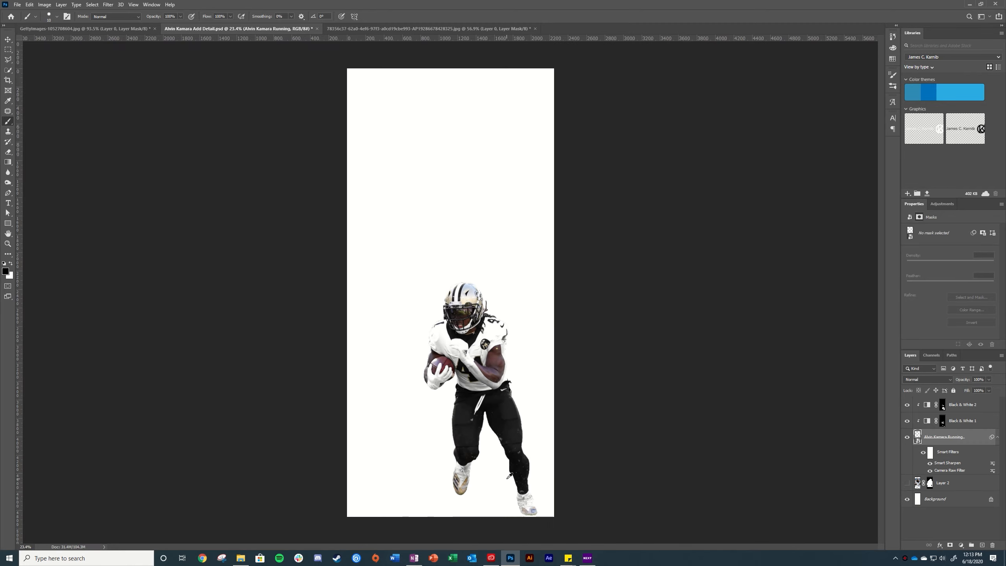
scroll(510, 476, "up", 6)
left_click(908, 484)
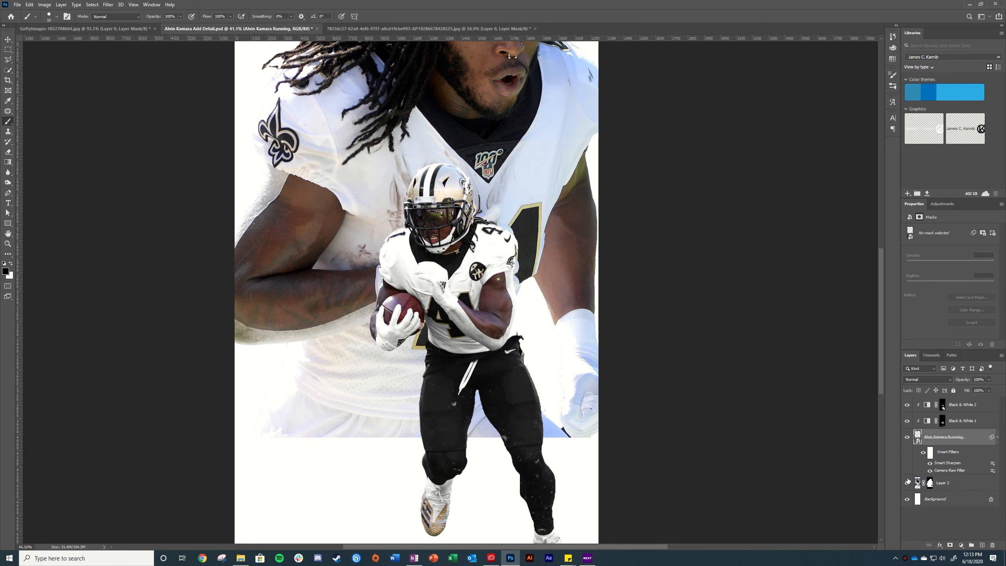
Check the running player against the large portrait, and hide Layer 2
scroll(491, 207, "down", 4)
scroll(504, 232, "up", 3)
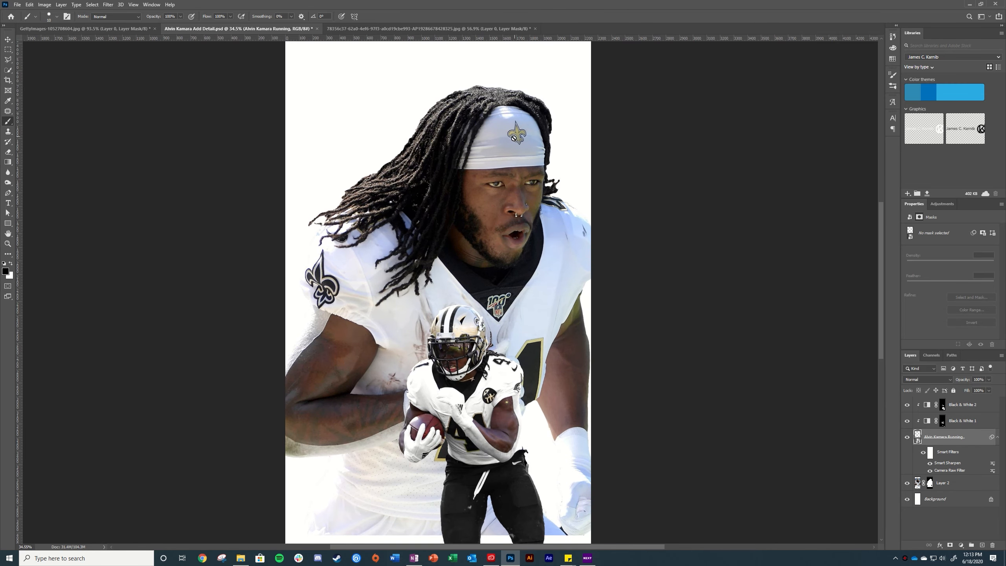
scroll(851, 419, "down", 4)
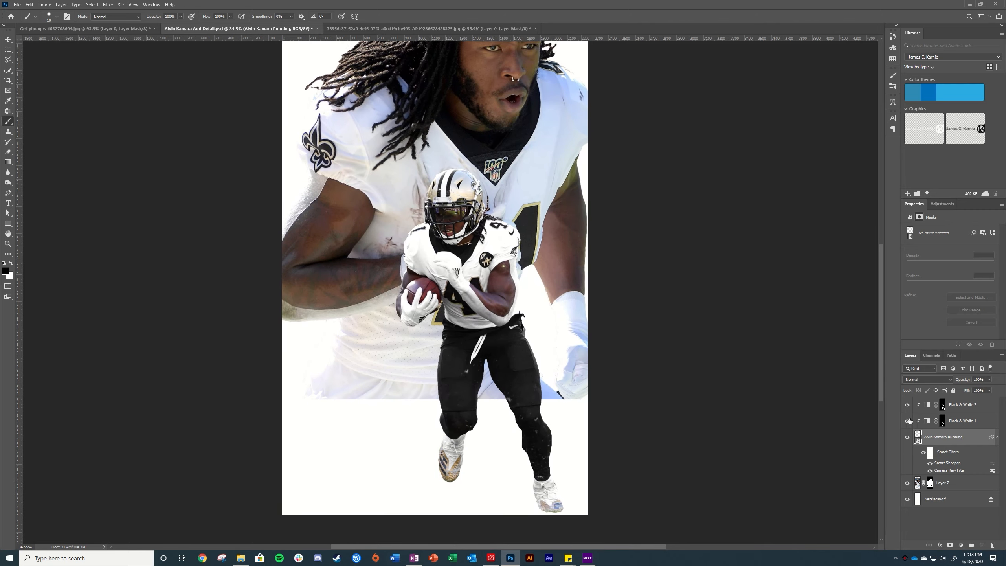
left_click(907, 484)
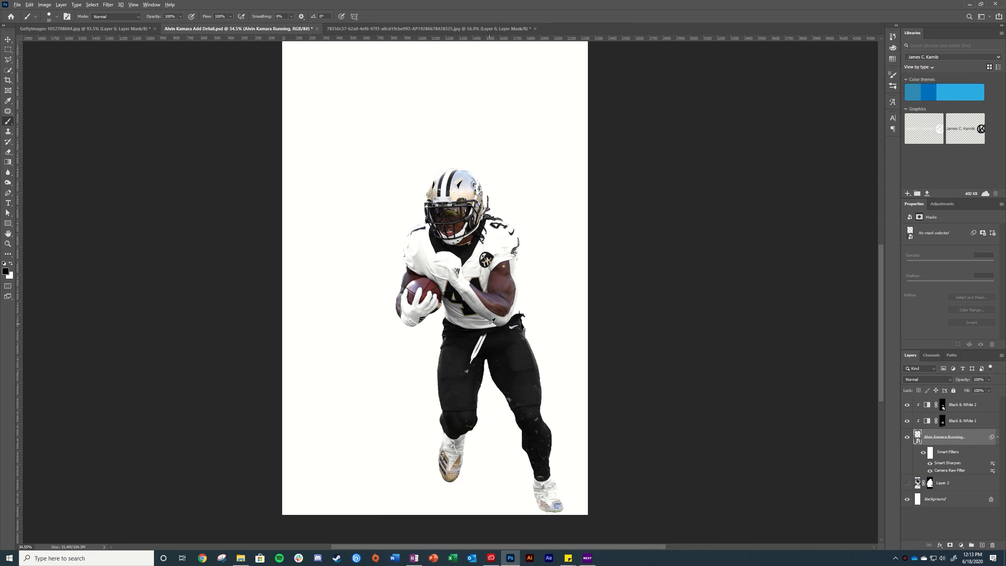
scroll(491, 252, "up", 2)
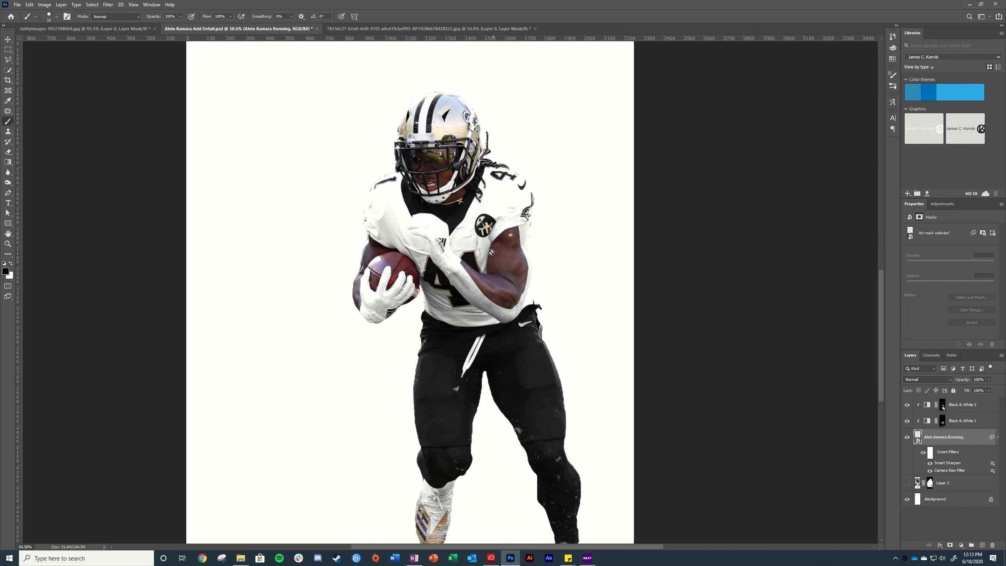
Group the running player layer with both Black & White adjustments and name the group "Alvin Kamara Running"
left_click(963, 405)
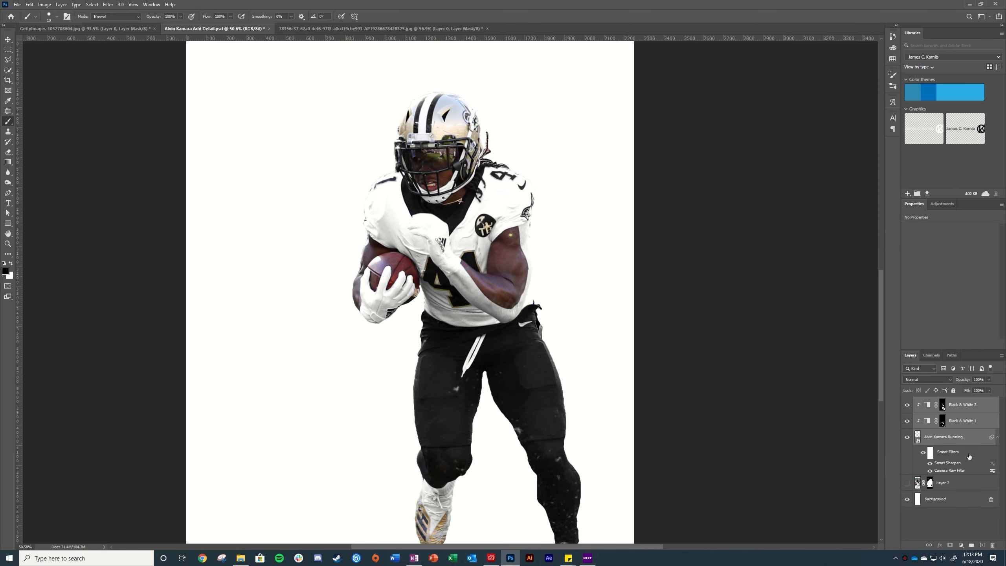
left_click(953, 438)
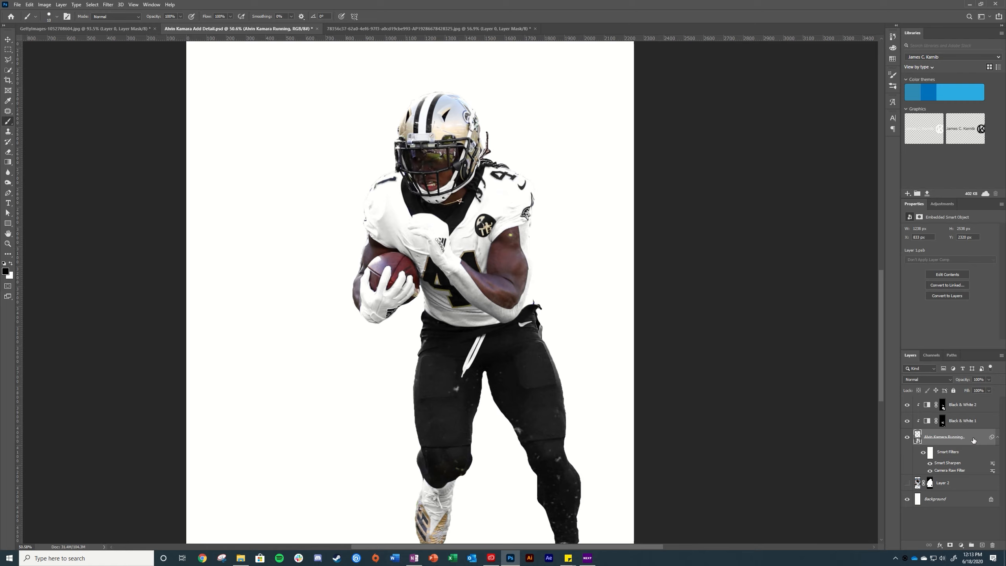
left_click(966, 405, "shift")
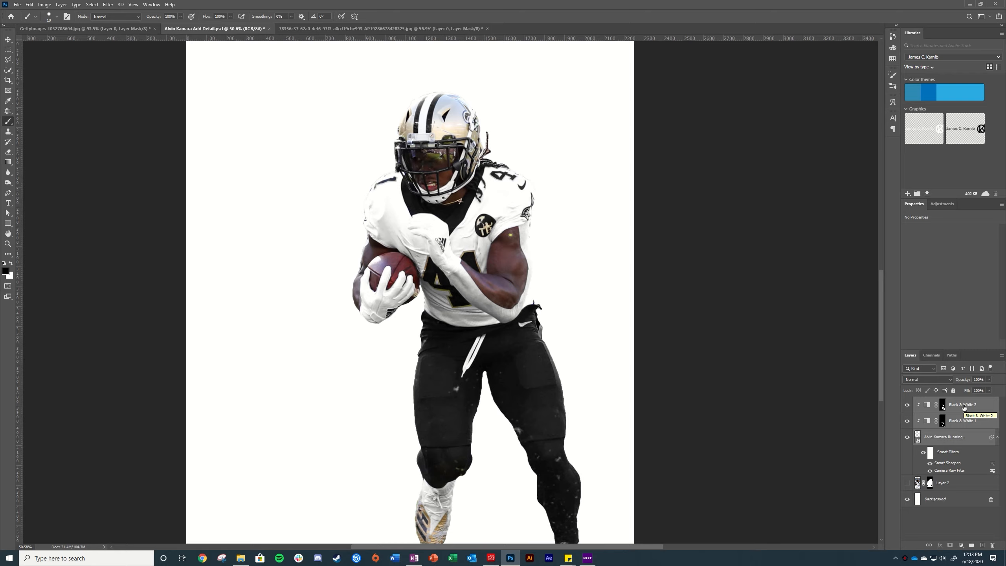
key("ctrl+g")
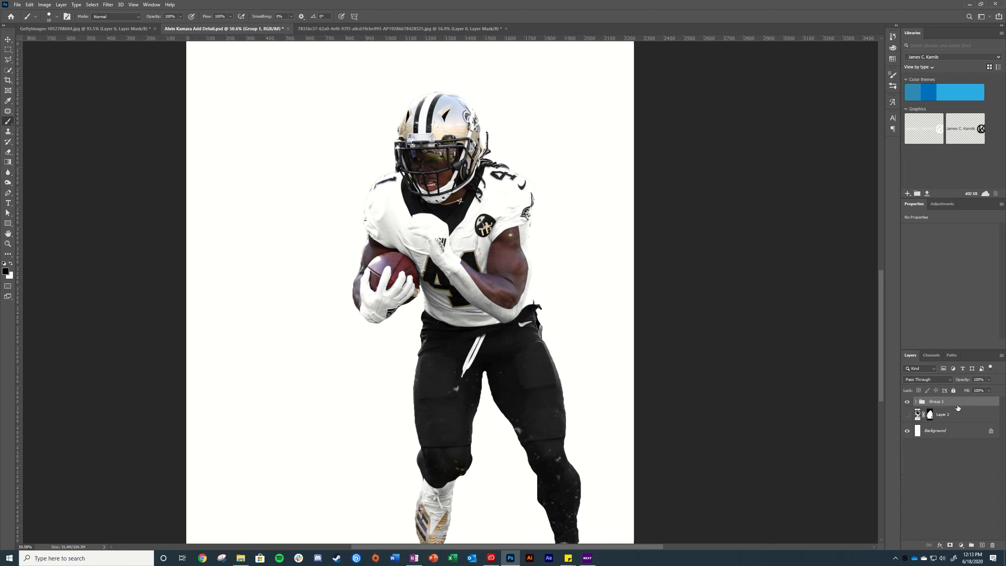
double_click(936, 401)
type("Alvin Kamara Running")
key("Return")
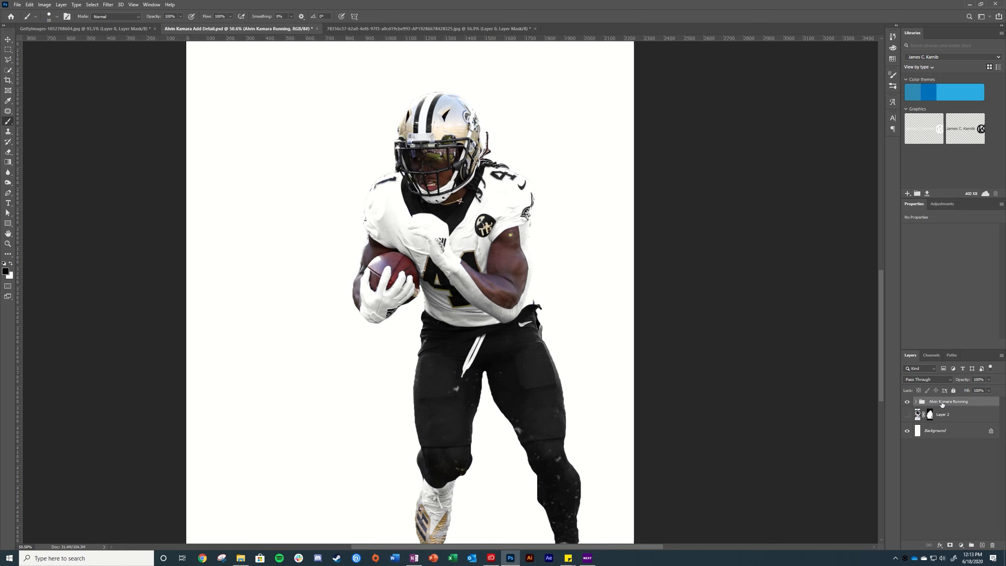
Convert the Alvin Kamara Running group into a smart object
left_click(976, 442)
left_click(971, 401)
right_click(976, 403)
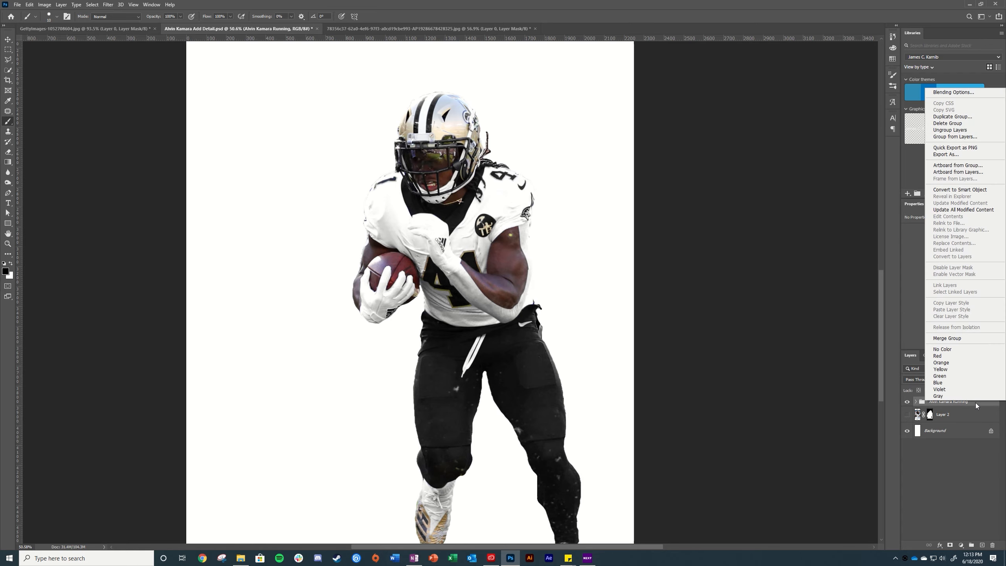
left_click(971, 190)
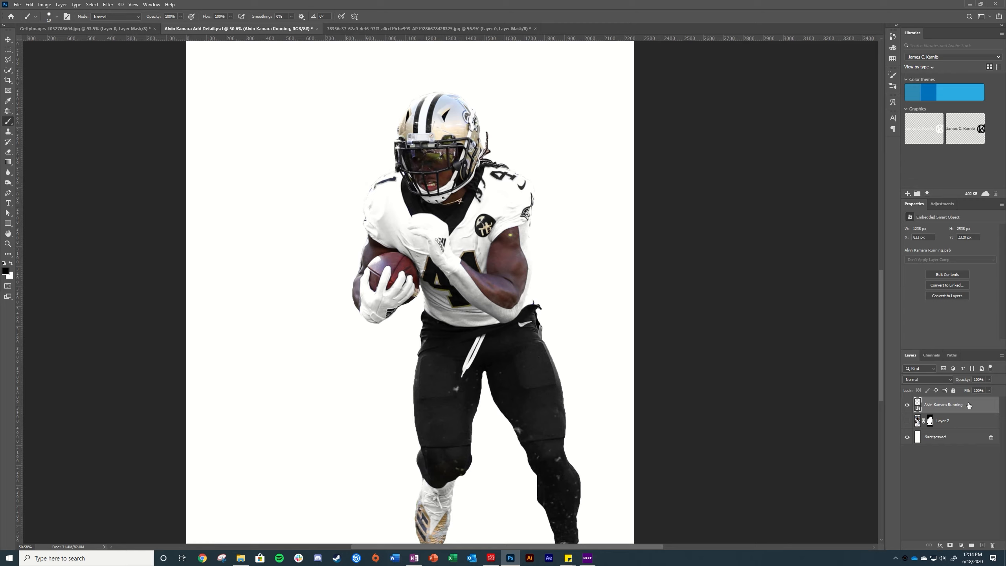
Duplicate the Alvin Kamara Running smart object, hide the original, and rasterize the copy
key("ctrl+j")
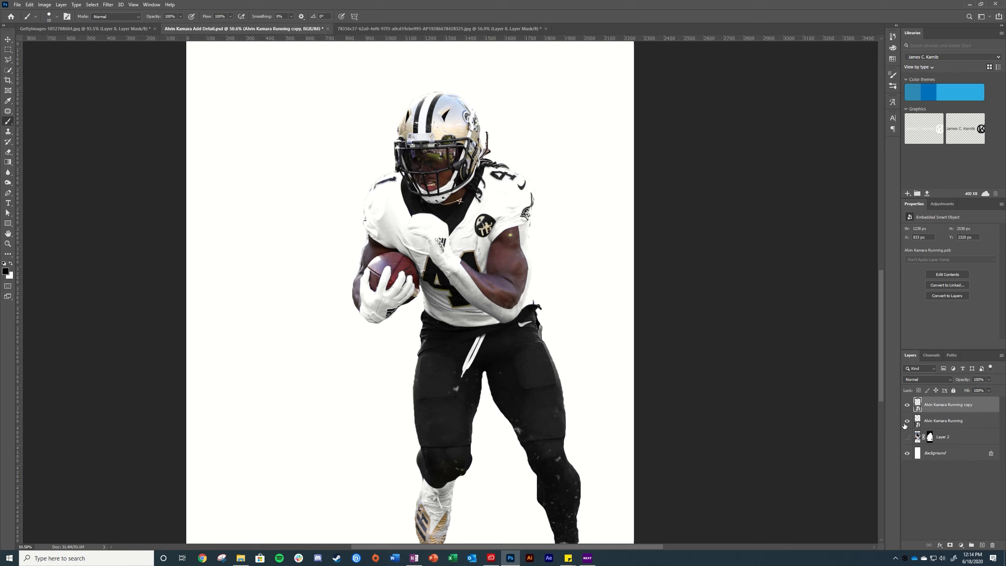
left_click(907, 421)
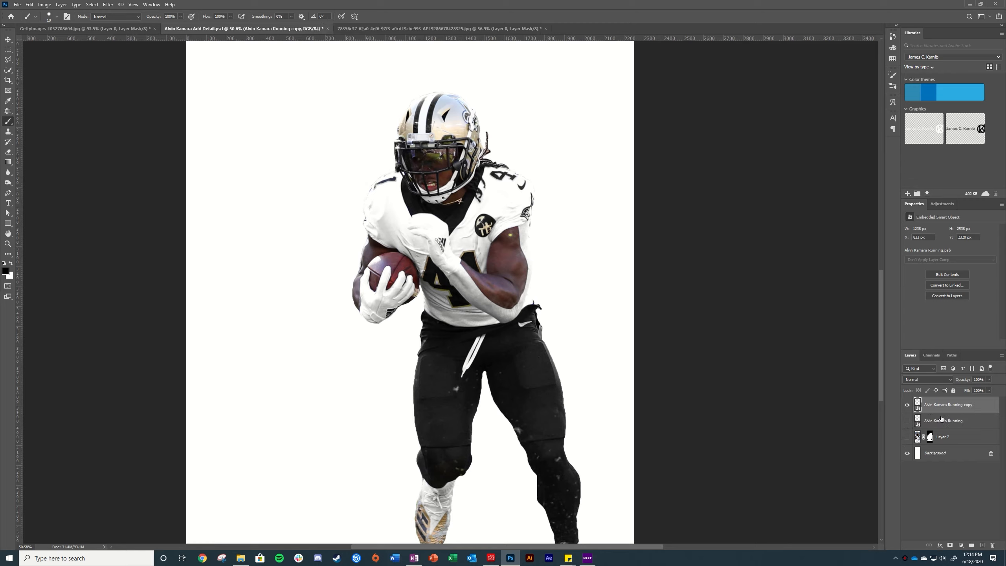
right_click(978, 406)
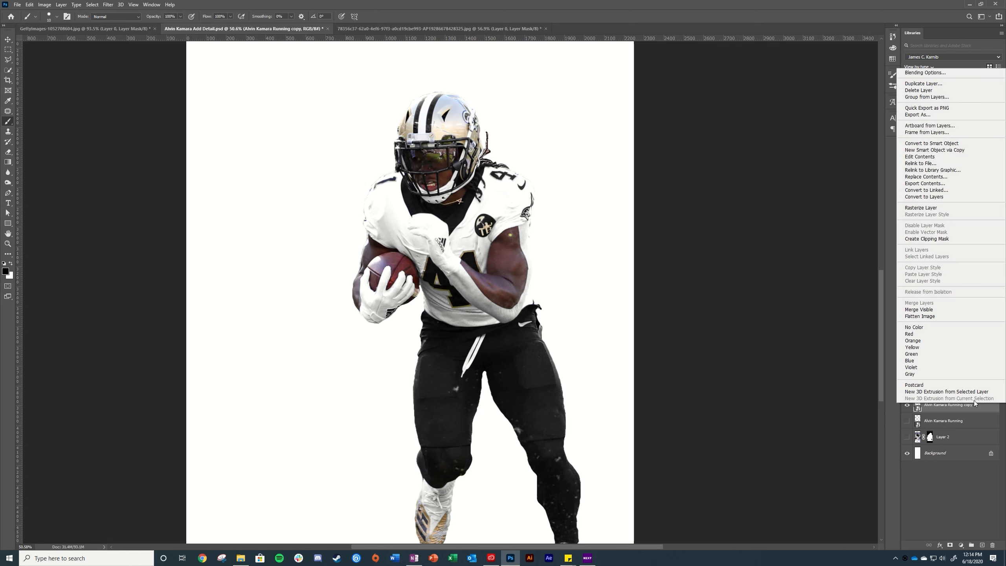
left_click(942, 212)
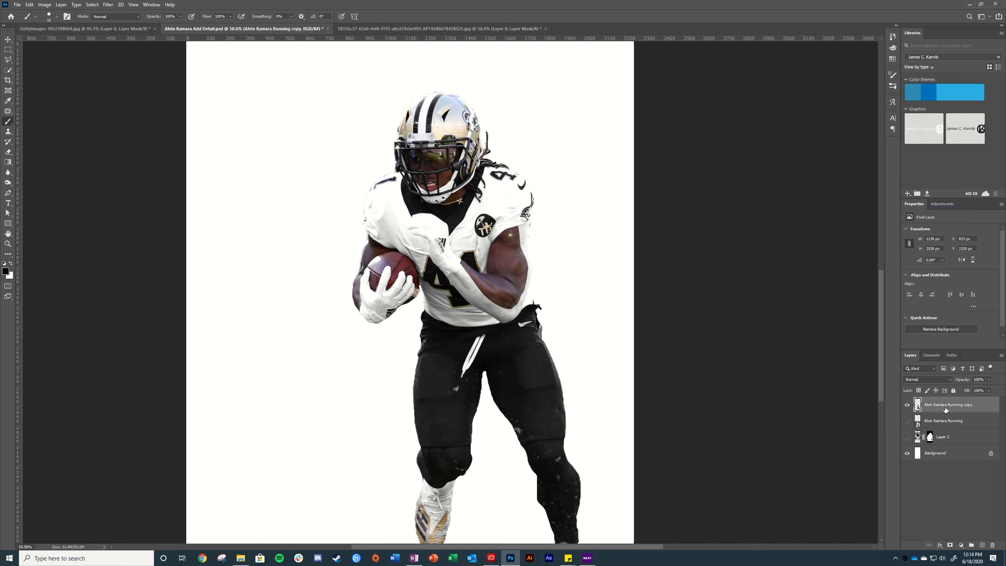
Switch visibility between the rasterized copy and the original smart object to compare them, leaving only the copy shown
left_click(908, 406)
left_click(907, 405)
left_click(907, 421)
left_click(907, 405)
left_click(963, 426)
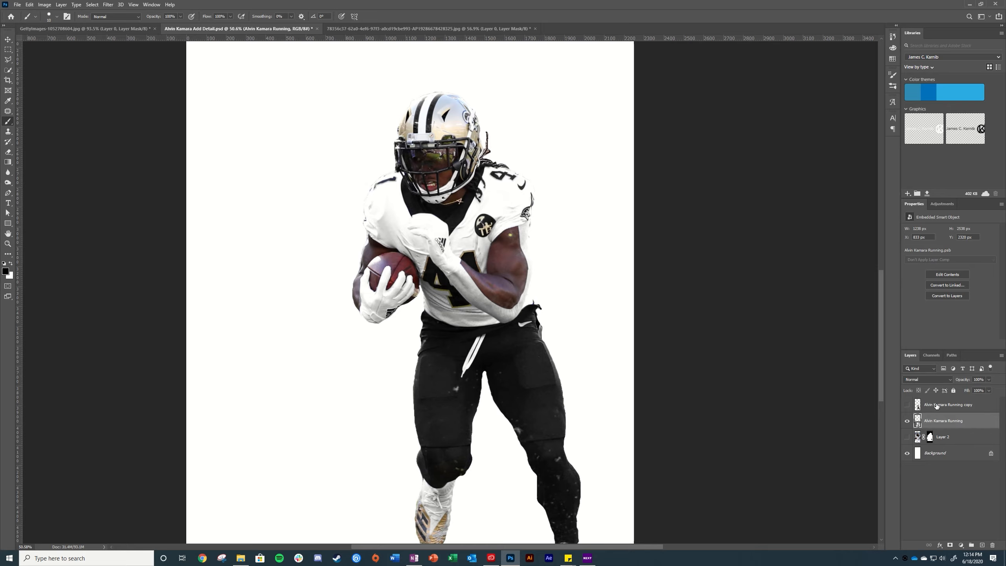
left_click(907, 421)
left_click(947, 404)
left_click(907, 405)
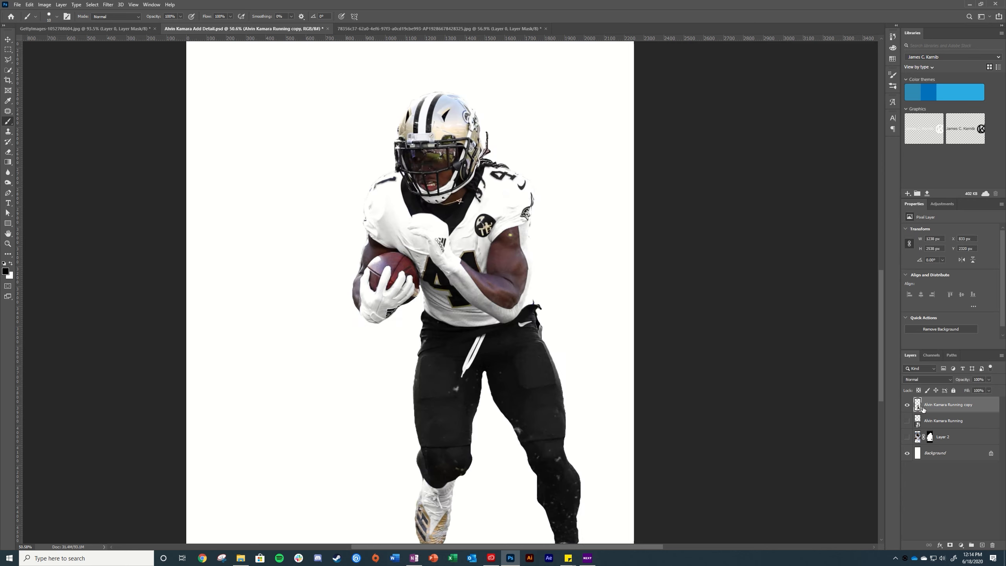
Rename the rasterized copy layer to "Alvin Kamara Running Rasterized"
double_click(970, 406)
type("ed")
key("Return")
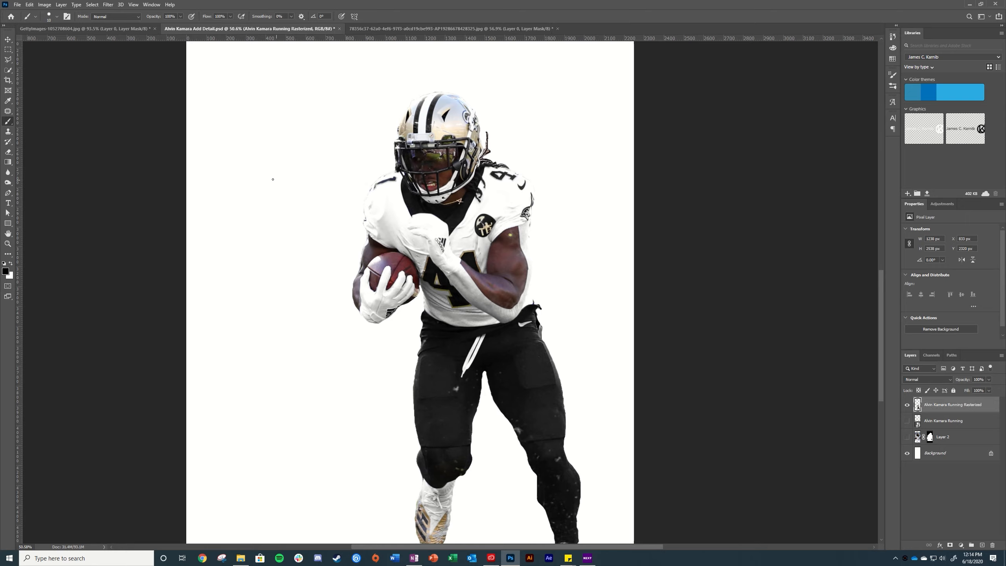
Choose the Blur tool, enlarge its brush, and show Layer 2's large portrait behind the running player
left_click(8, 182)
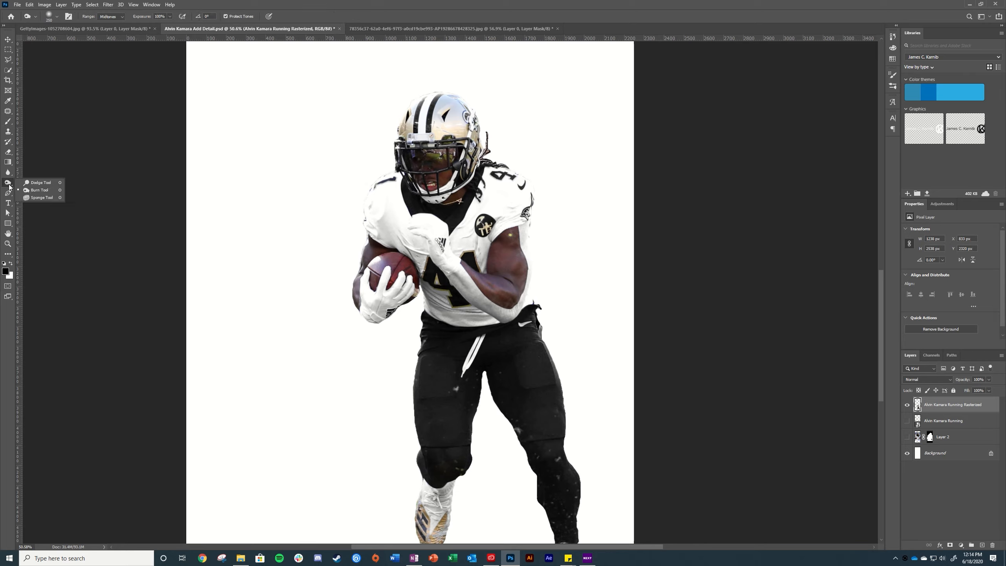
left_click(8, 172)
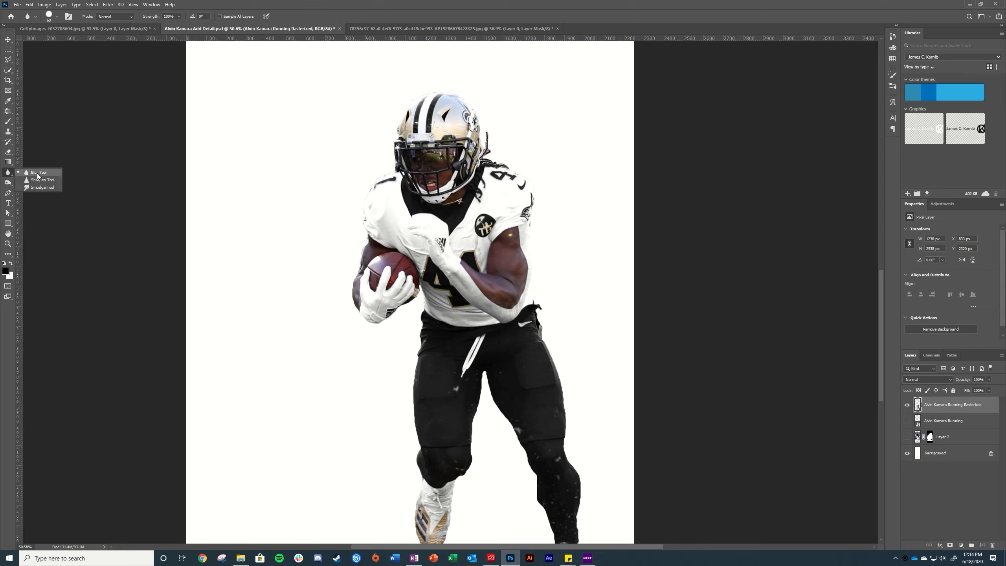
key("bracketright")
key("bracketright")
key("bracketright")
key("bracketright")
key("bracketright")
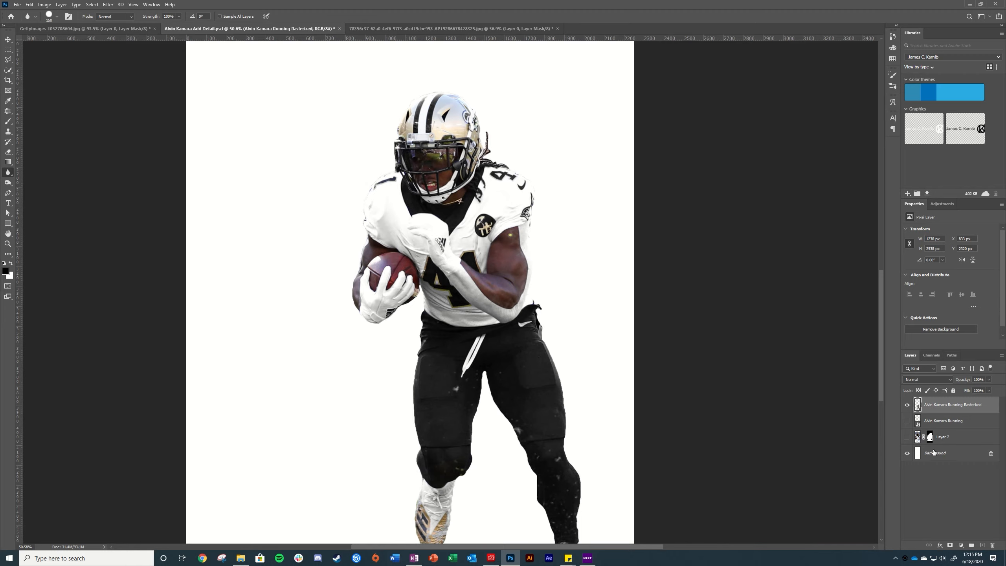
left_click(907, 437)
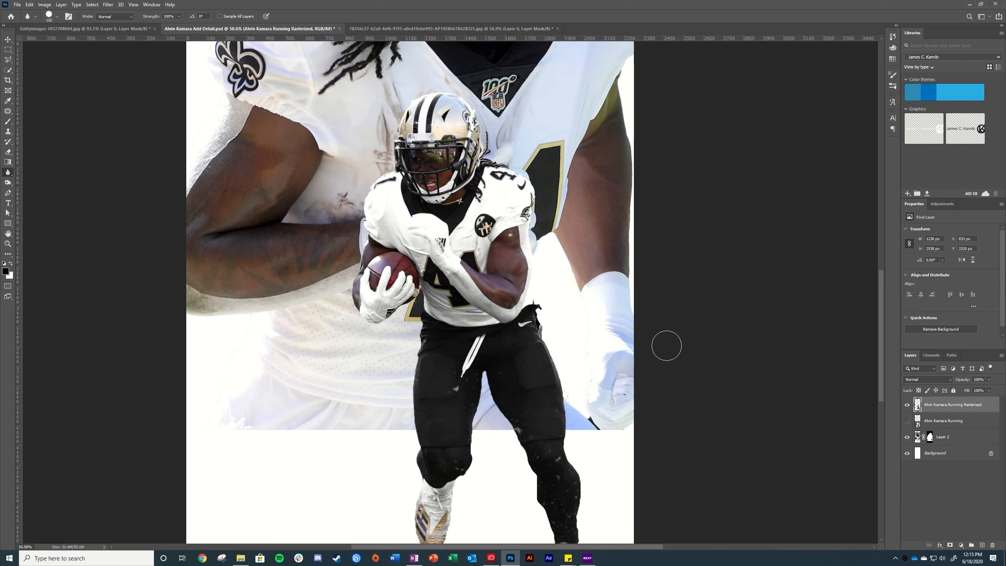
Examine how the running player's cutout edges and details separate from the large portrait behind him
scroll(570, 364, "up", 5)
scroll(570, 364, "up", 3)
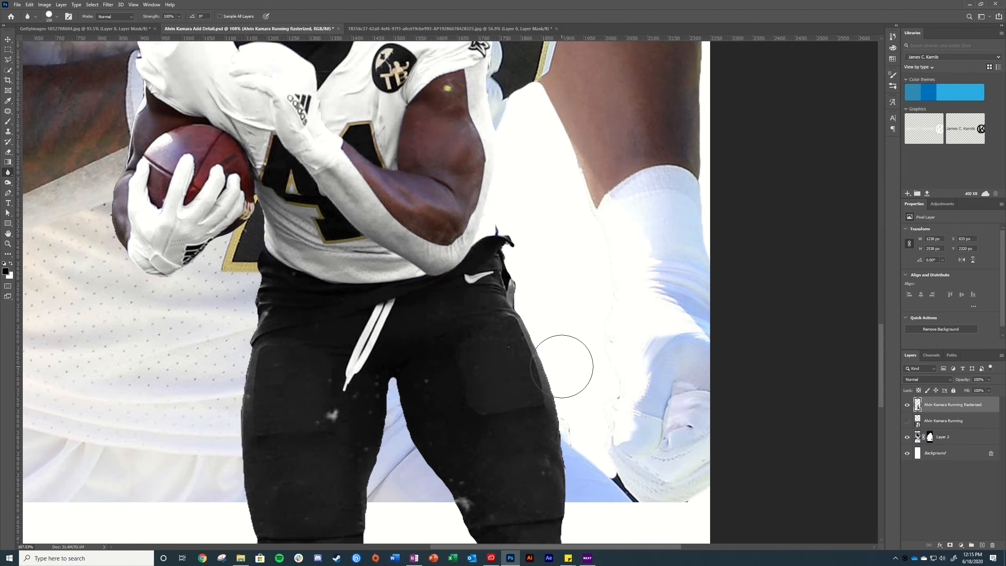
scroll(261, 381, "down", 2)
scroll(261, 381, "down", 8)
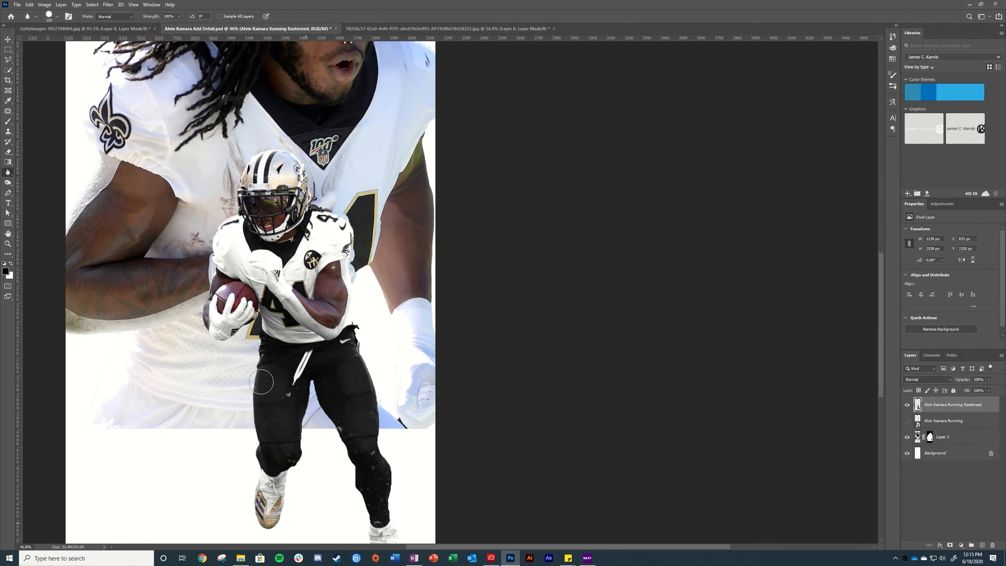
scroll(308, 237, "up", 8)
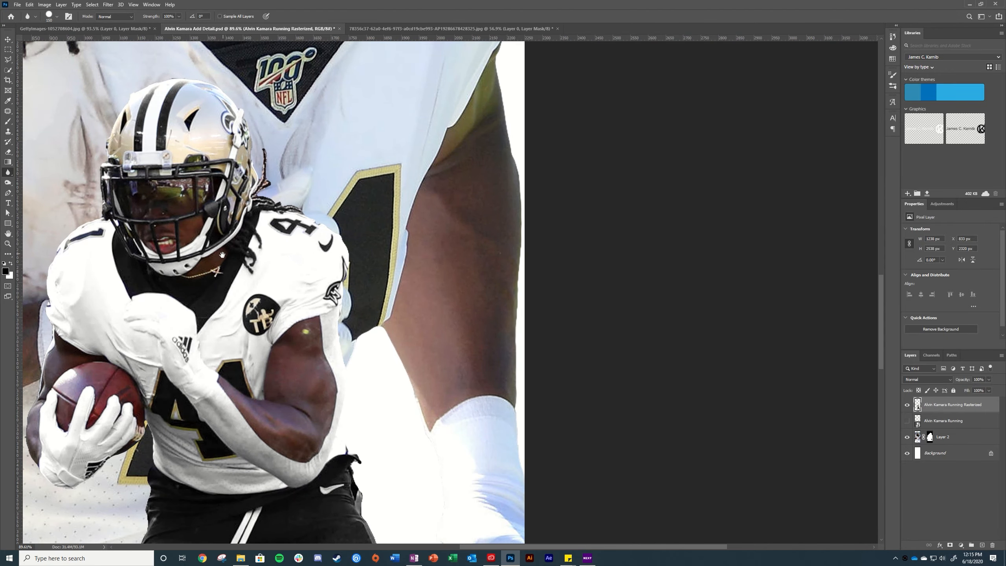
scroll(341, 257, "down", 8)
scroll(351, 276, "up", 8)
scroll(351, 276, "down", 4)
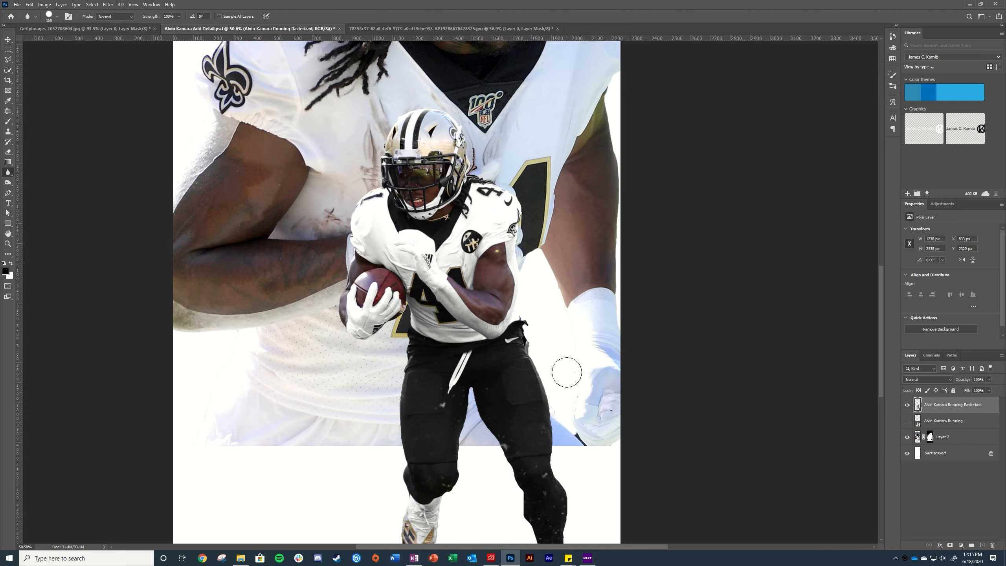
scroll(565, 369, "up", 5)
scroll(566, 411, "down", 6)
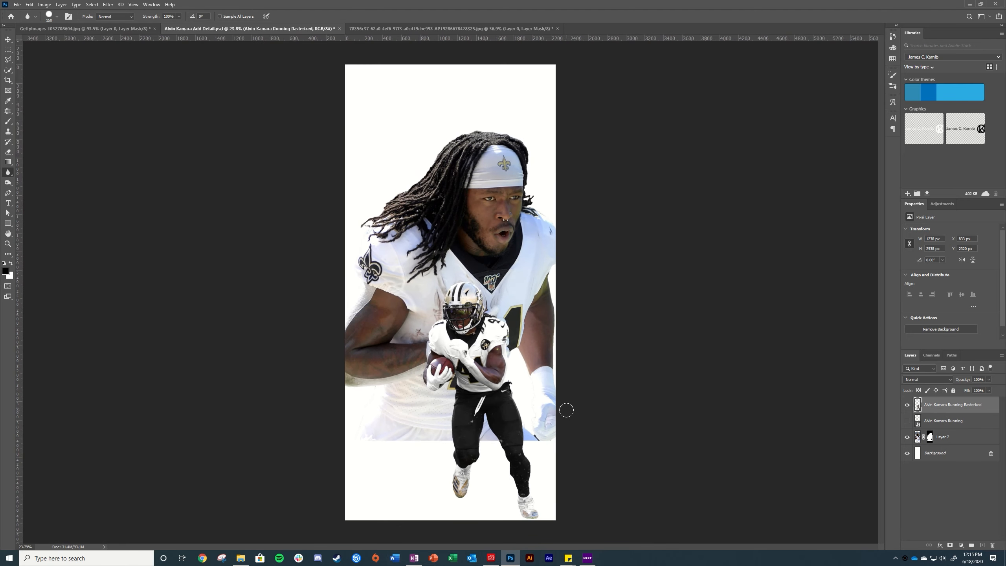
scroll(509, 384, "up", 4)
scroll(509, 383, "up", 2)
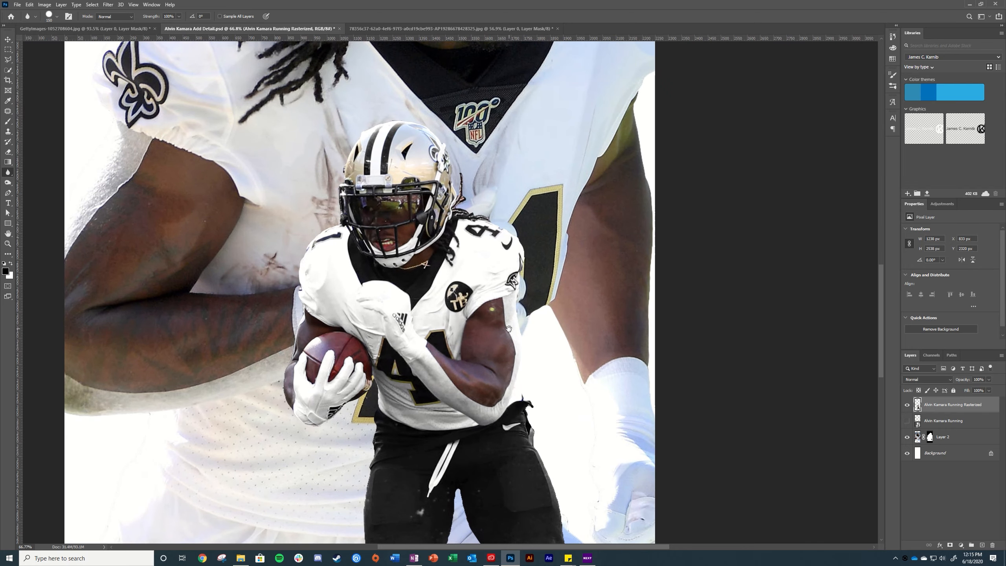
Adjust the Blur brush's hardness and enlarge the brush to 500 px
key("bracketright")
key("bracketright")
key("bracketright")
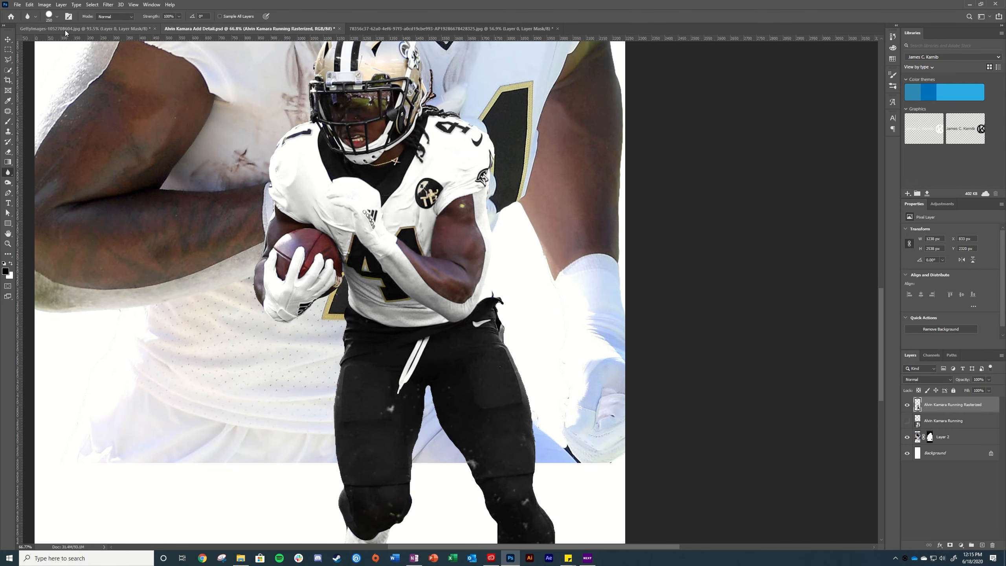
left_click(57, 16)
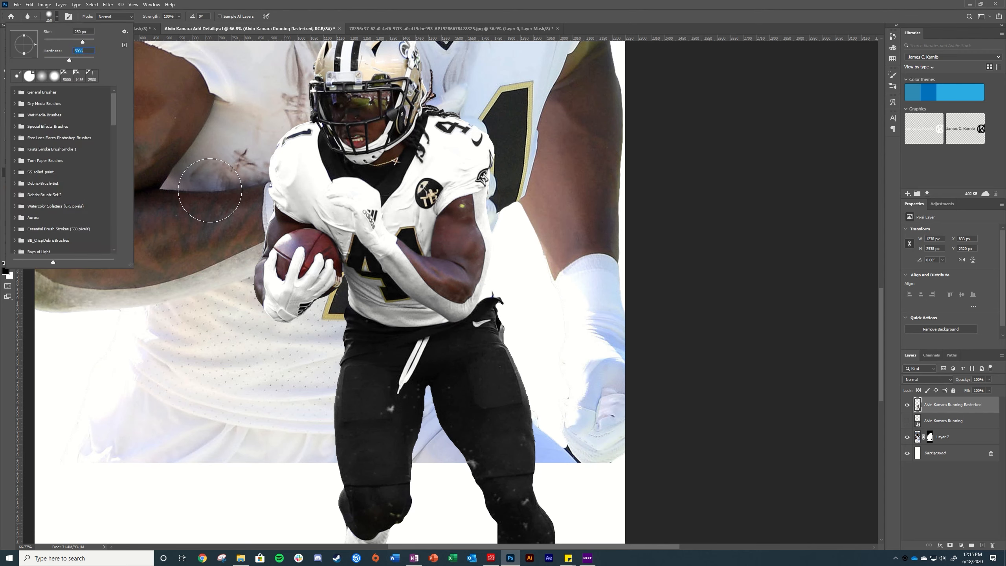
left_click(210, 194)
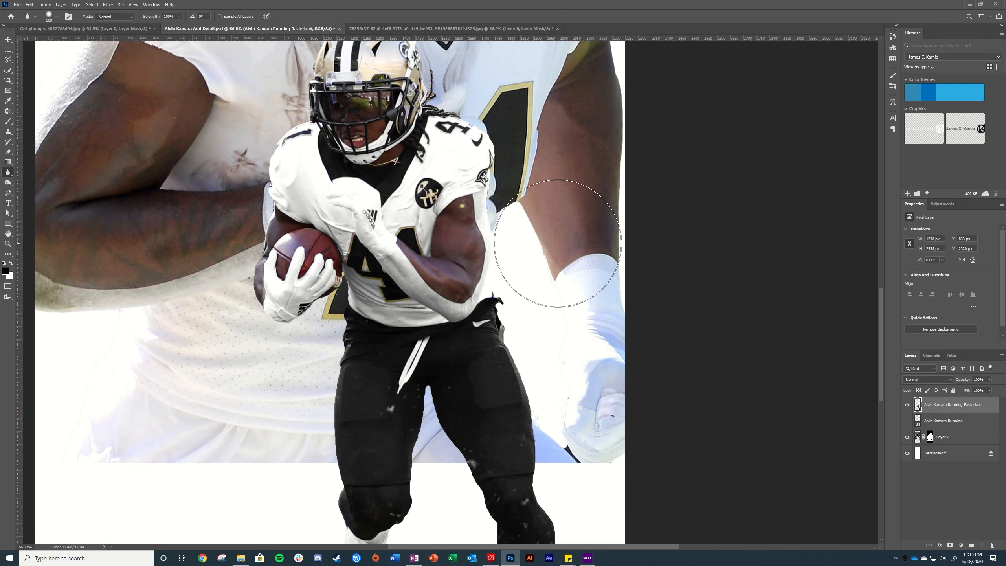
key("bracketright")
key("bracketright")
key("bracketright")
scroll(554, 171, "down", 1)
scroll(554, 171, "down", 1)
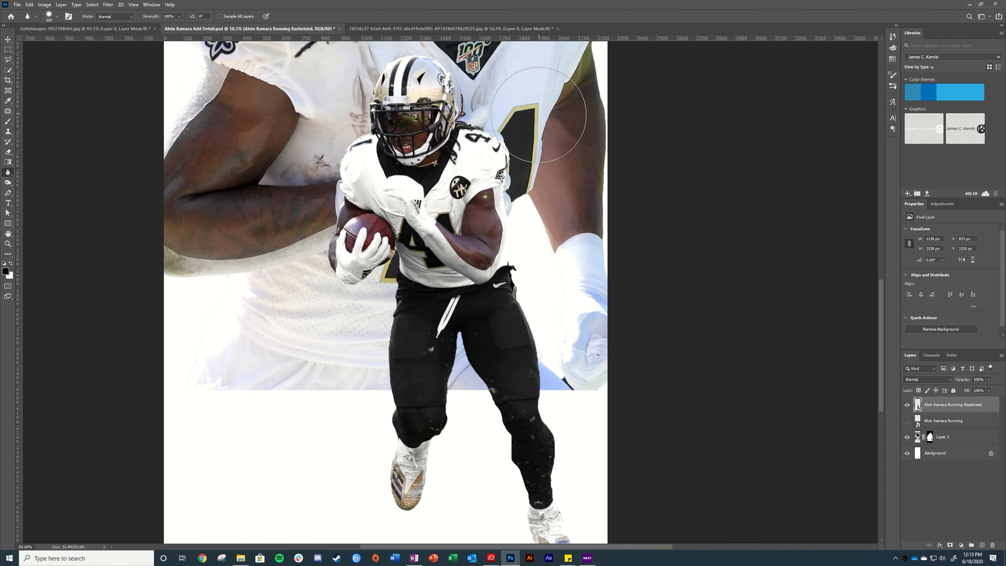
Blur the running player's outer edges along his ball-carrying arm, waist and legs on the rasterized layer
scroll(608, 367, "up", 3)
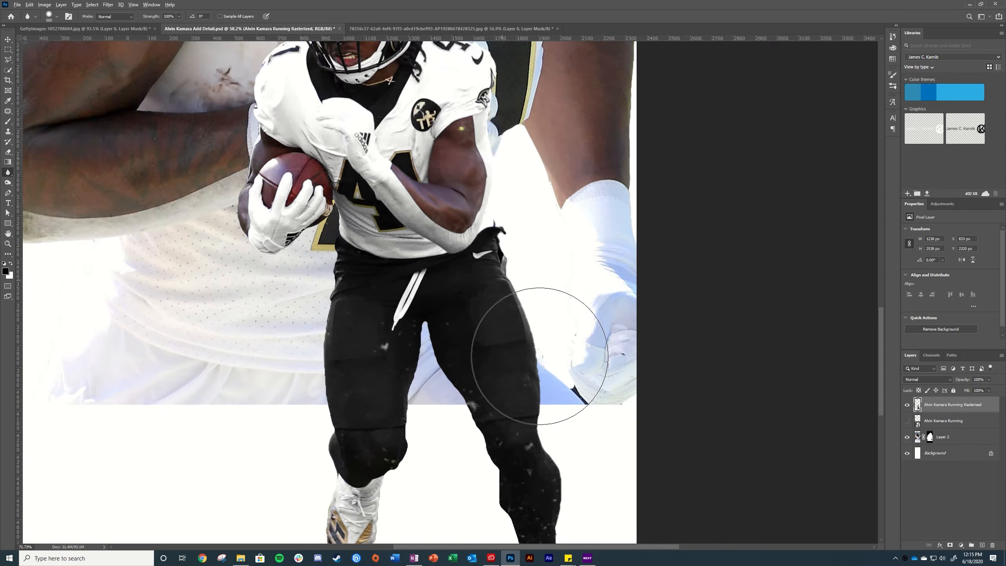
scroll(393, 303, "down", 4)
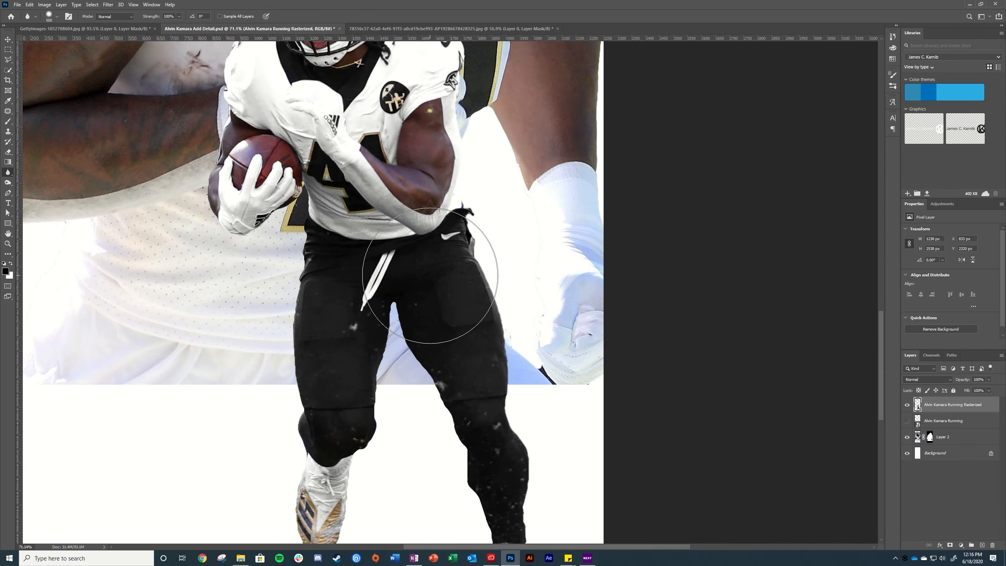
mouse_move(278, 149)
left_mouse_down()
mouse_move(289, 250)
mouse_move(293, 155)
mouse_move(290, 329)
mouse_move(287, 245)
mouse_move(348, 326)
left_mouse_up()
scroll(287, 245, "up", 3)
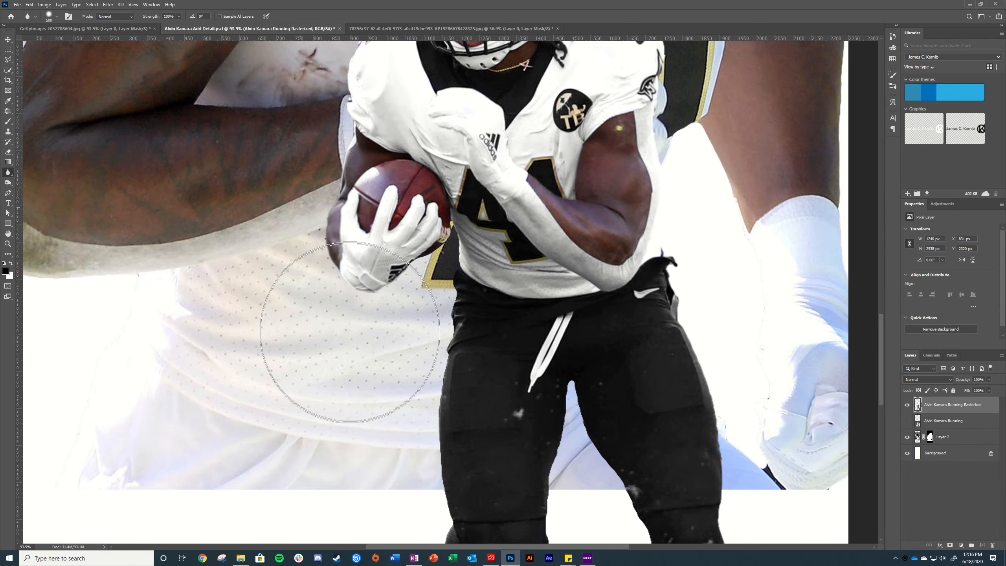
scroll(309, 405, "down", 3)
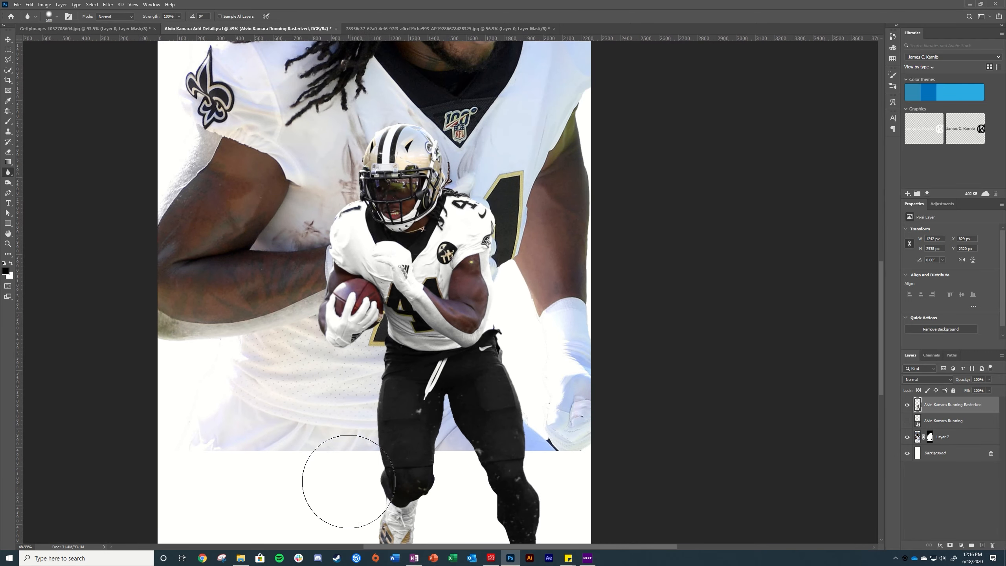
scroll(341, 479, "down", 3)
left_click_drag(337, 303, 345, 457)
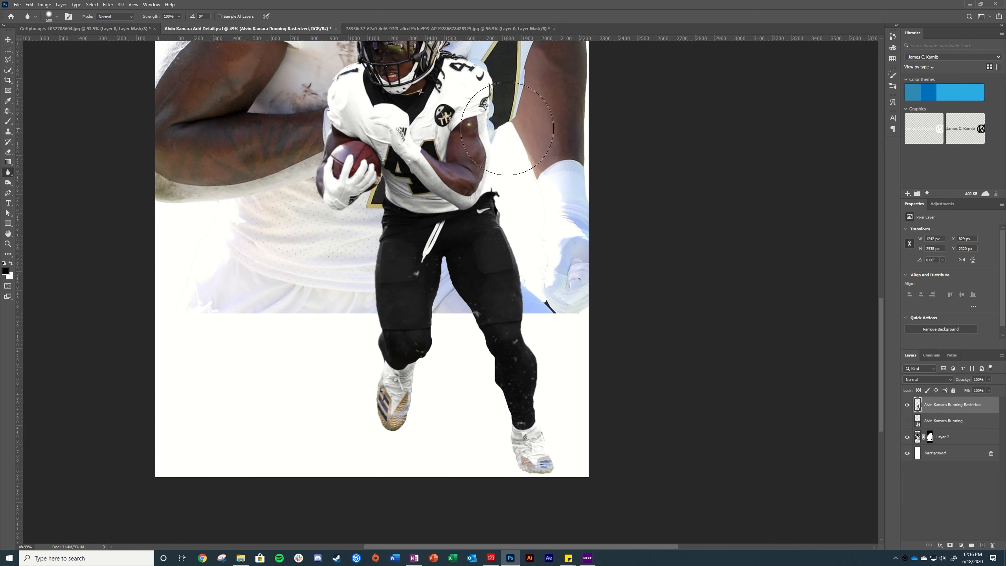
scroll(621, 114, "up", 3)
left_click_drag(518, 541, 515, 528)
key("ctrl+z")
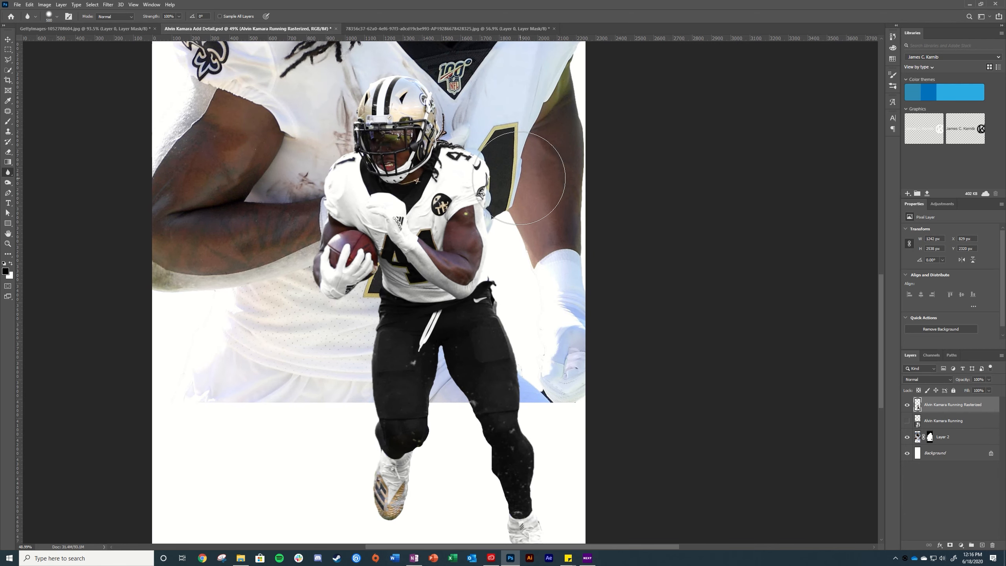
Reduce the Blur brush to 400 px and soften the running player's edges around his arms and torso
key("bracketleft")
key("bracketleft")
key("bracketleft")
key("bracketright")
key("bracketright")
key("bracketright")
scroll(269, 347, "down", 4)
scroll(306, 266, "up", 10)
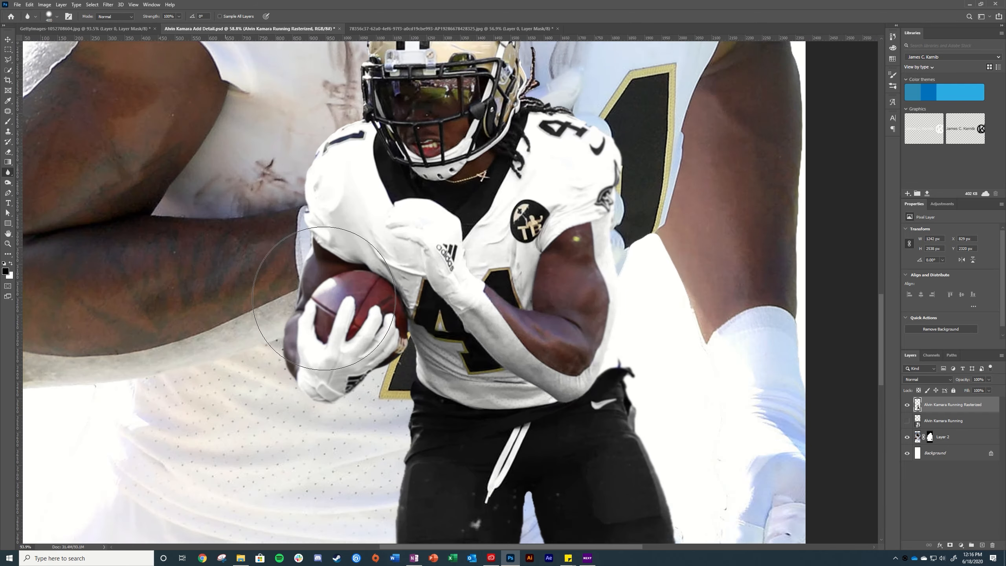
Blur the remaining edges of the running player from the helmet and shoulders down to his shoes
scroll(404, 186, "up", 3)
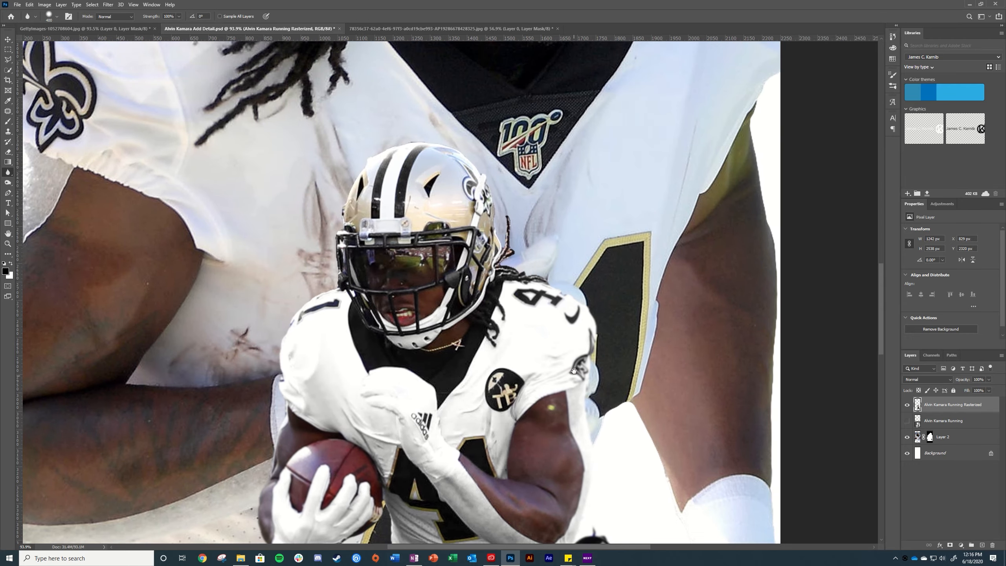
scroll(404, 186, "down", 1)
scroll(404, 186, "down", 5)
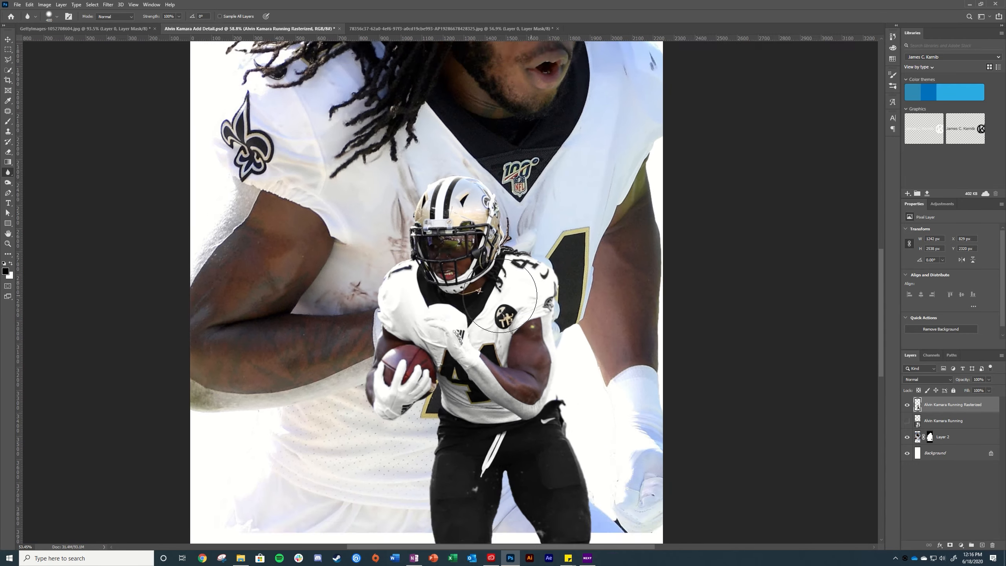
scroll(491, 436, "up", 3)
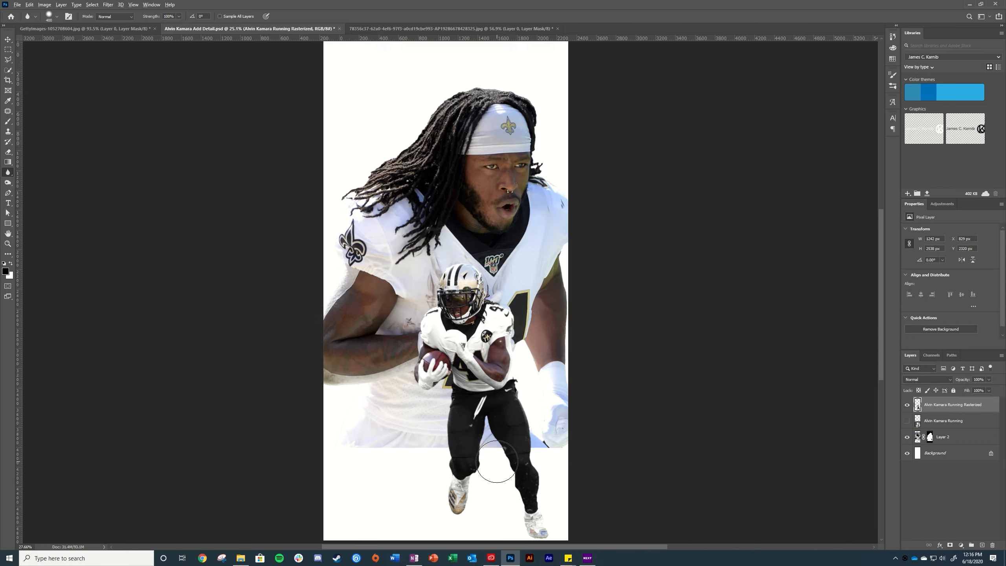
scroll(443, 482, "down", 4)
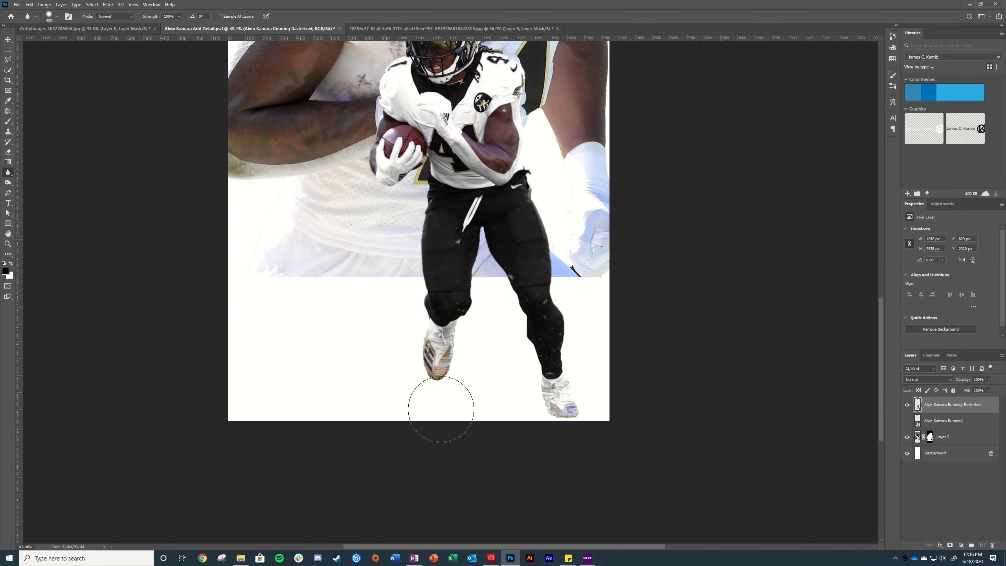
scroll(577, 407, "down", 2)
scroll(516, 382, "up", 5)
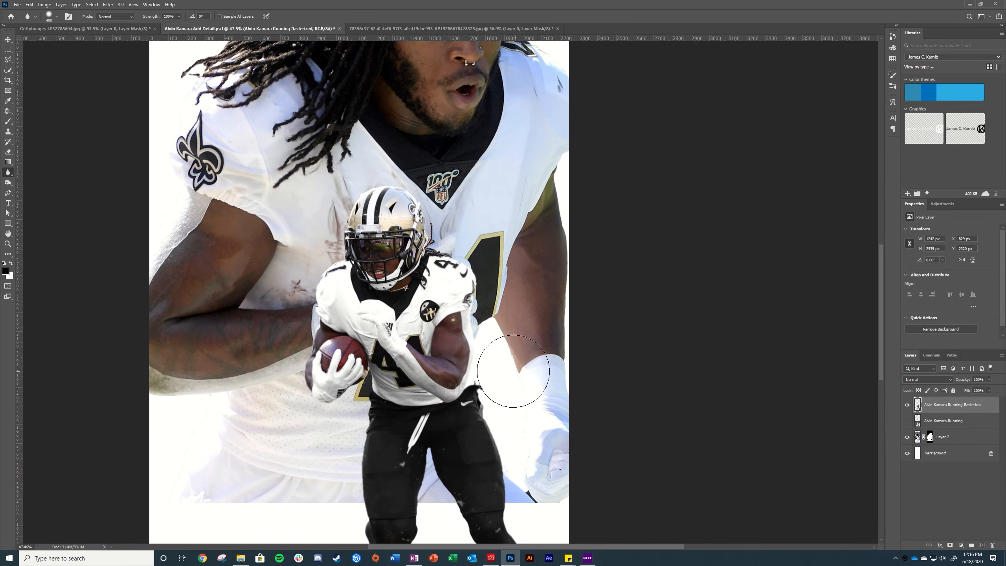
scroll(562, 198, "up", 1)
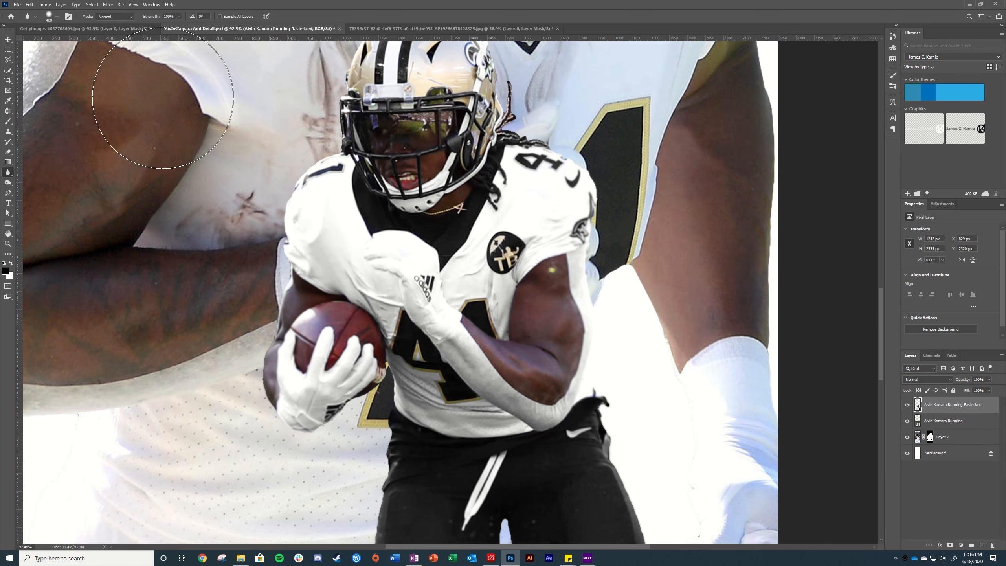
Compare the blurred and original running player by toggling the "Alvin Kamara Running Rasterized" layer's visibility at different zoom levels
left_click(8, 39)
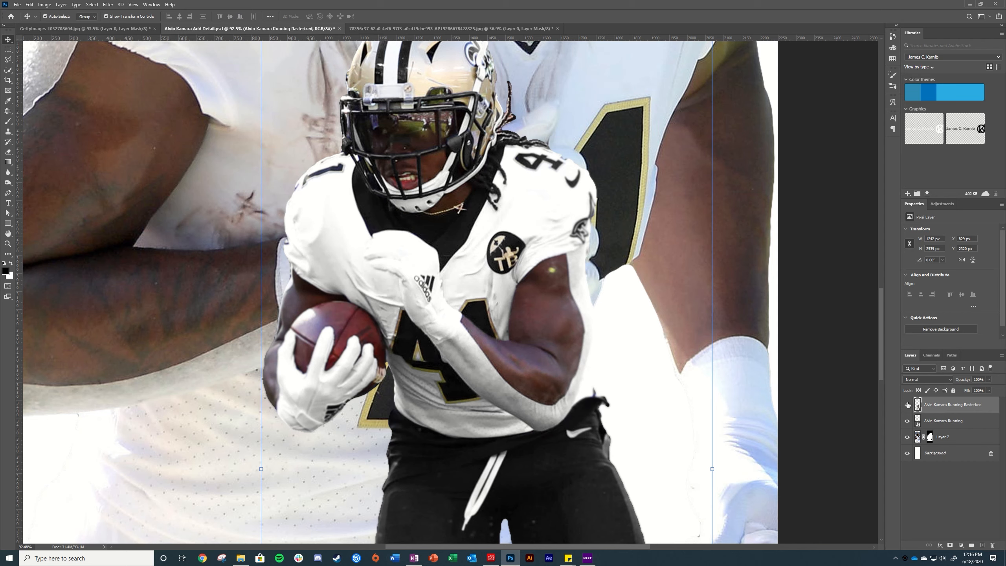
left_click(907, 404)
left_click(908, 404)
left_click(907, 404)
left_click(907, 404)
key("ctrl+0")
scroll(580, 357, "up", 5)
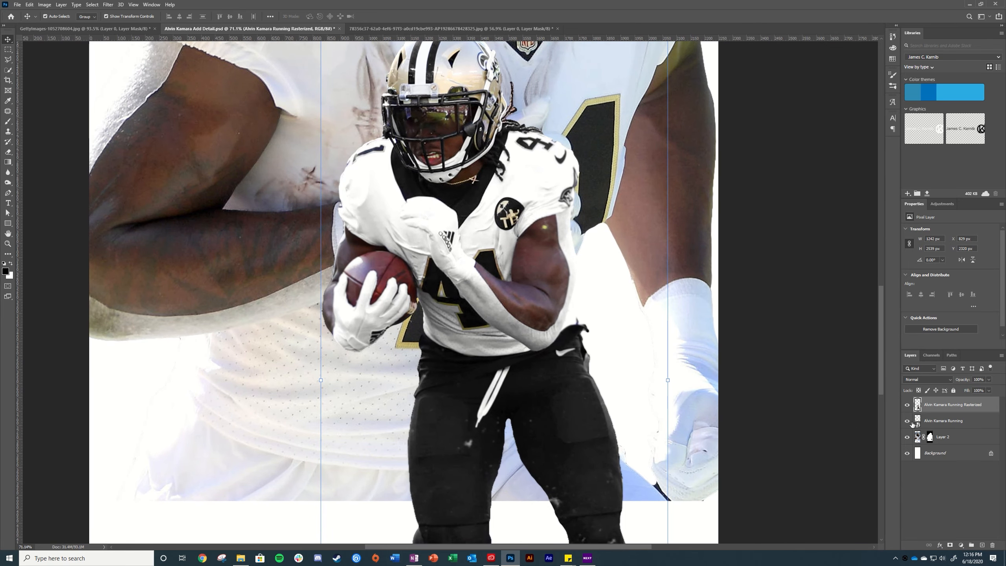
left_click(907, 405)
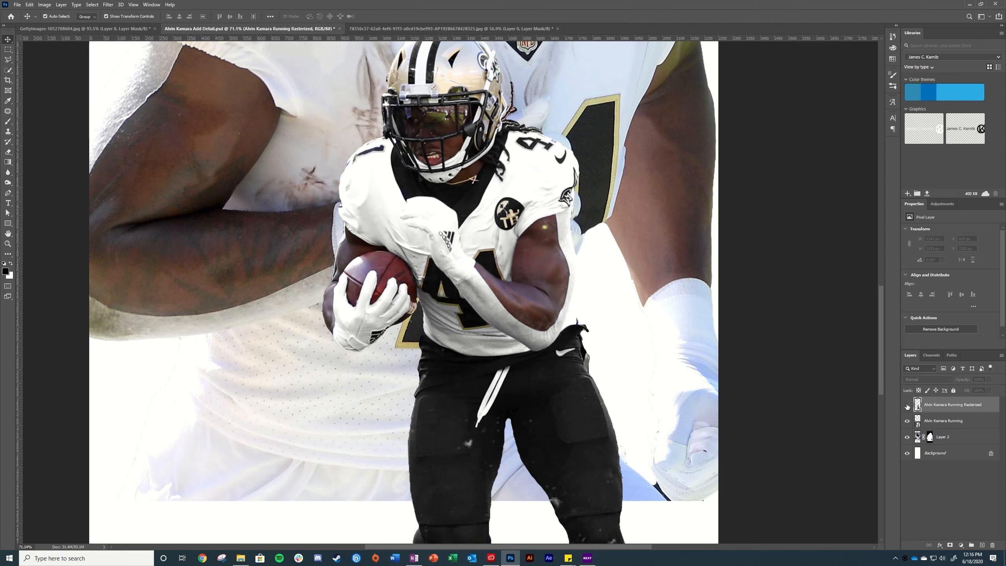
left_click(907, 405)
left_click(907, 405)
left_click(907, 405)
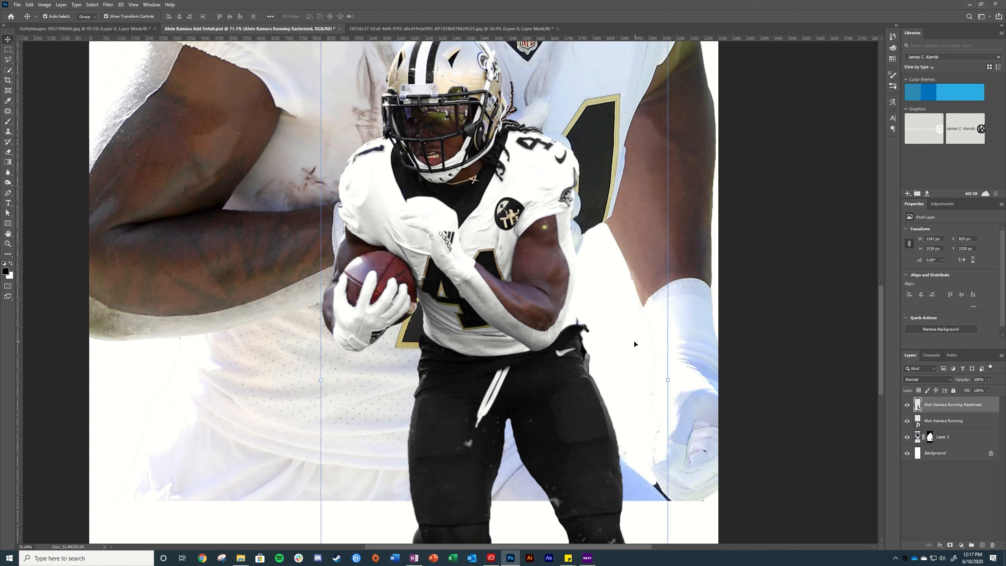
Open the contents of the "Alvin Kamara Running" smart object and its nested smart object holding the original masked cutout
scroll(551, 291, "down", 5)
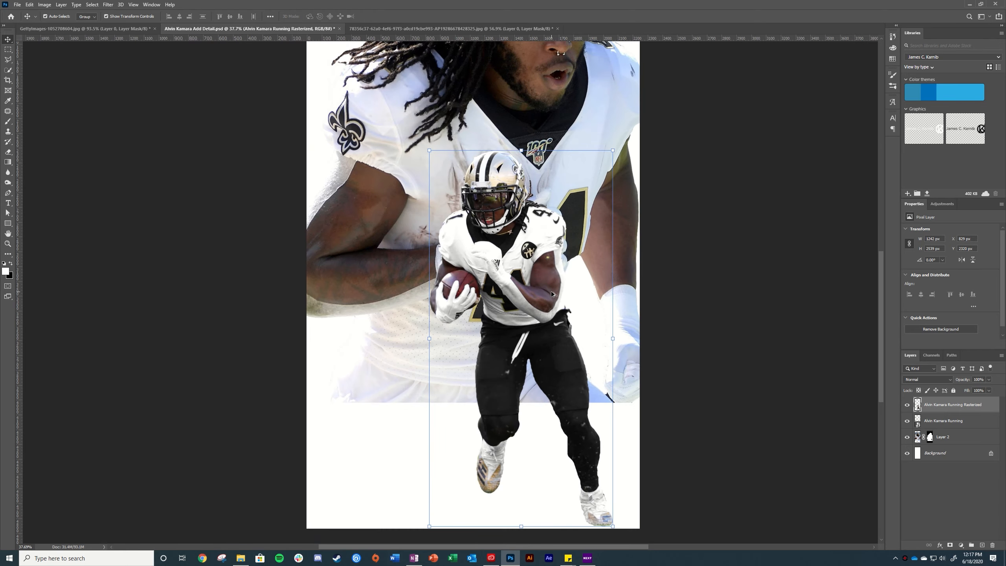
left_click_drag(551, 279, 419, 216)
scroll(368, 220, "up", 1)
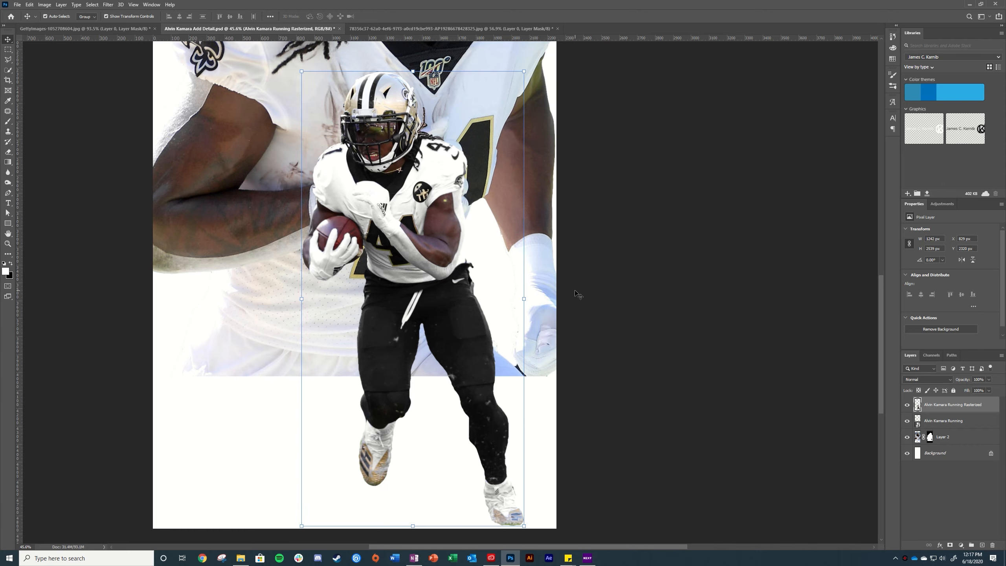
left_click(955, 422)
double_click(918, 422)
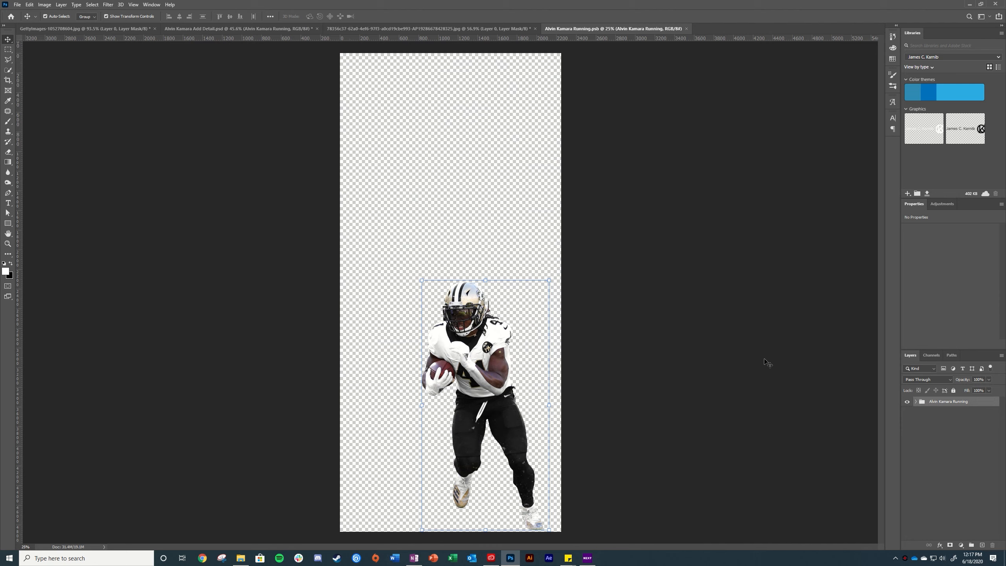
left_click(915, 402)
double_click(923, 445)
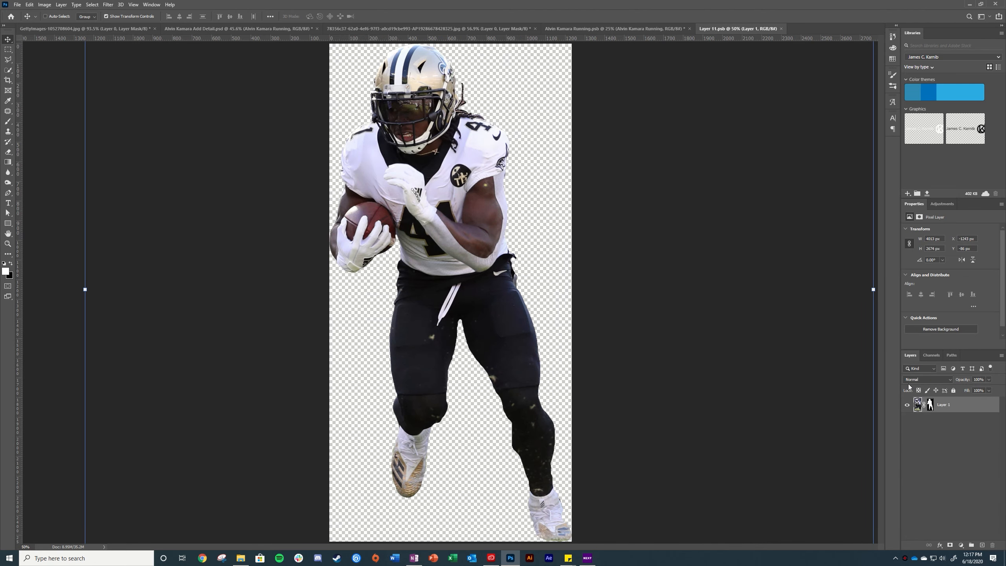
Paste the original masked cutout into Alvin Kamara Add Detail.psd and align it with the running player
left_click(275, 30)
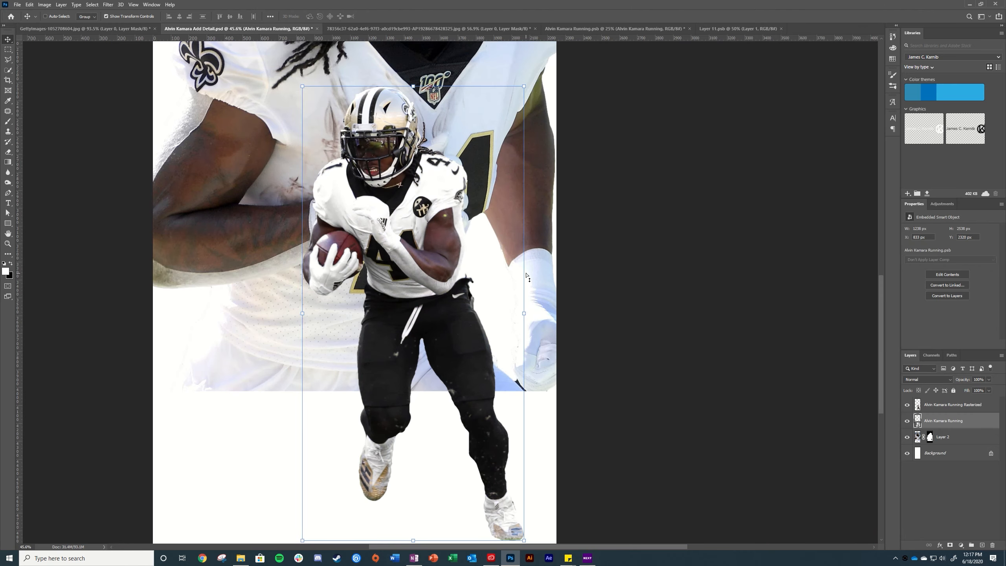
key("ctrl+v")
left_click_drag(323, 116, 365, 121)
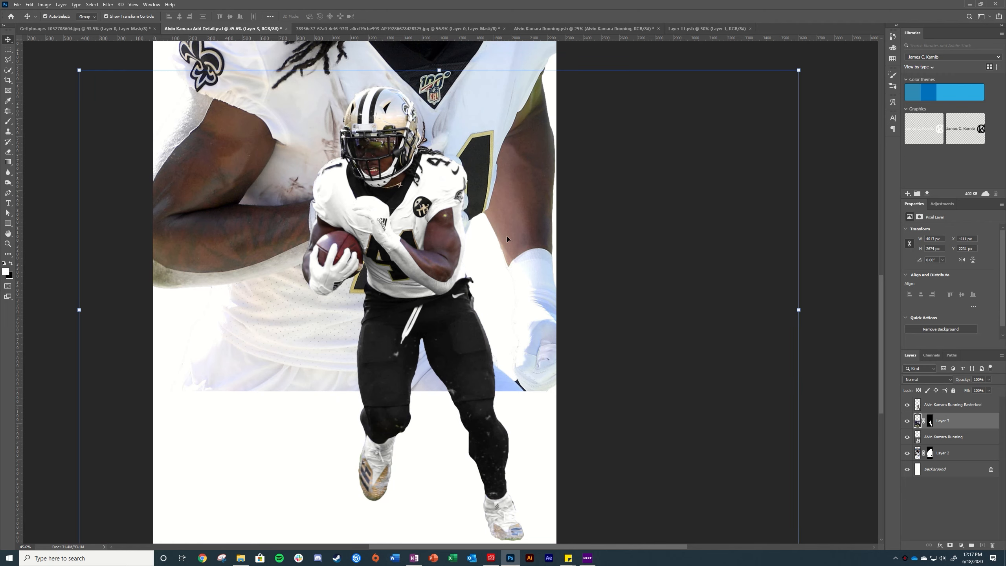
Hide the "Alvin Kamara Running", Layer 2 and Background layers to isolate the edited and original cutouts
left_click(968, 496)
left_click(907, 436)
left_click(907, 453)
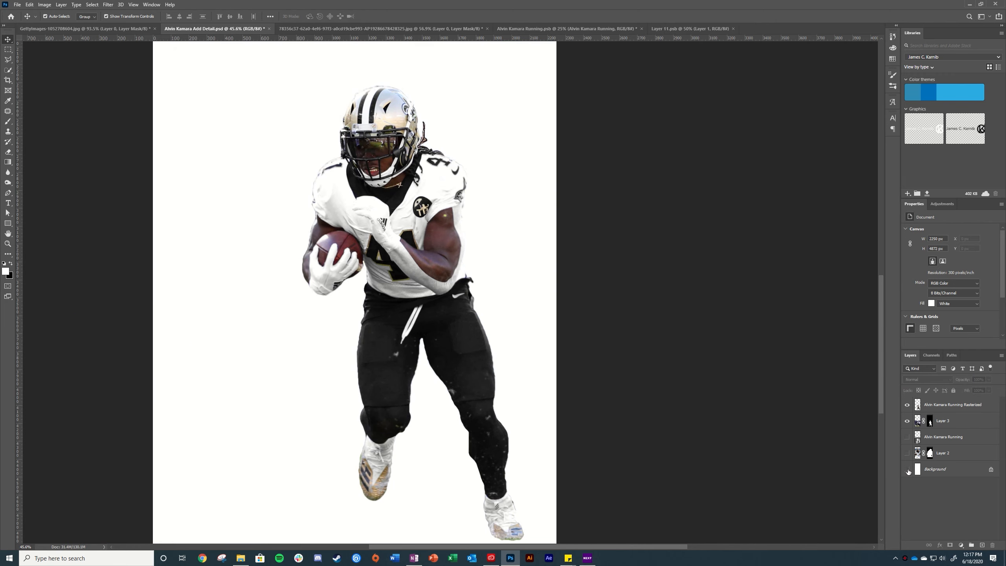
left_click(907, 469)
Compare the enhanced running player with the original cutout beneath by toggling the "Alvin Kamara Running Rasterized" layer's visibility
left_click(907, 405)
left_click(907, 406)
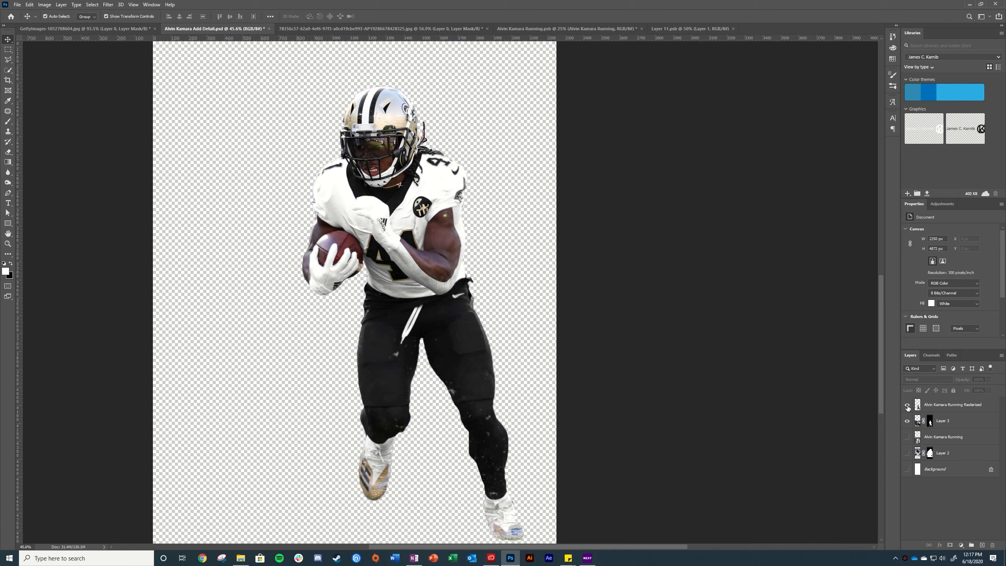
left_click(908, 406)
left_click(907, 406)
left_click(908, 406)
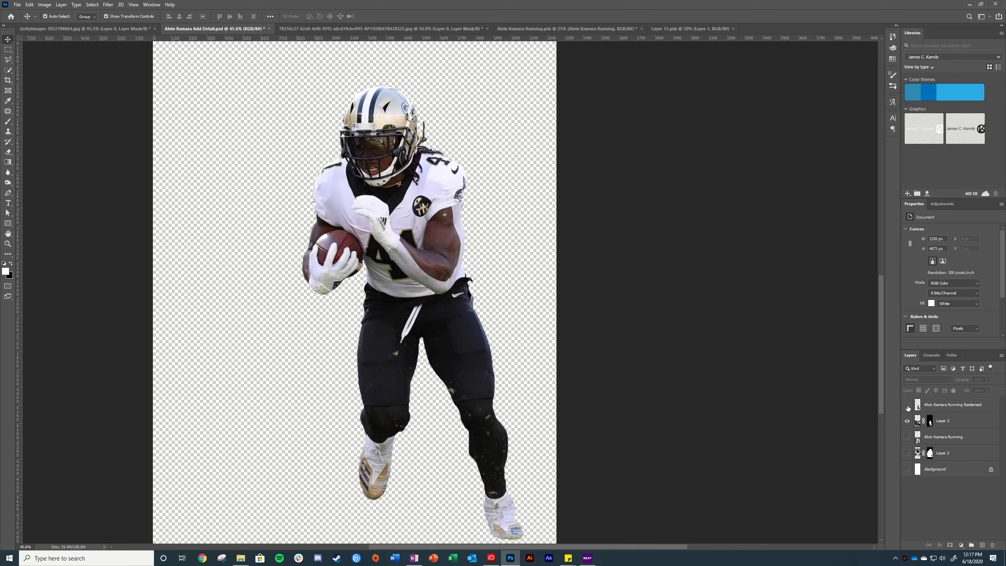
left_click(907, 406)
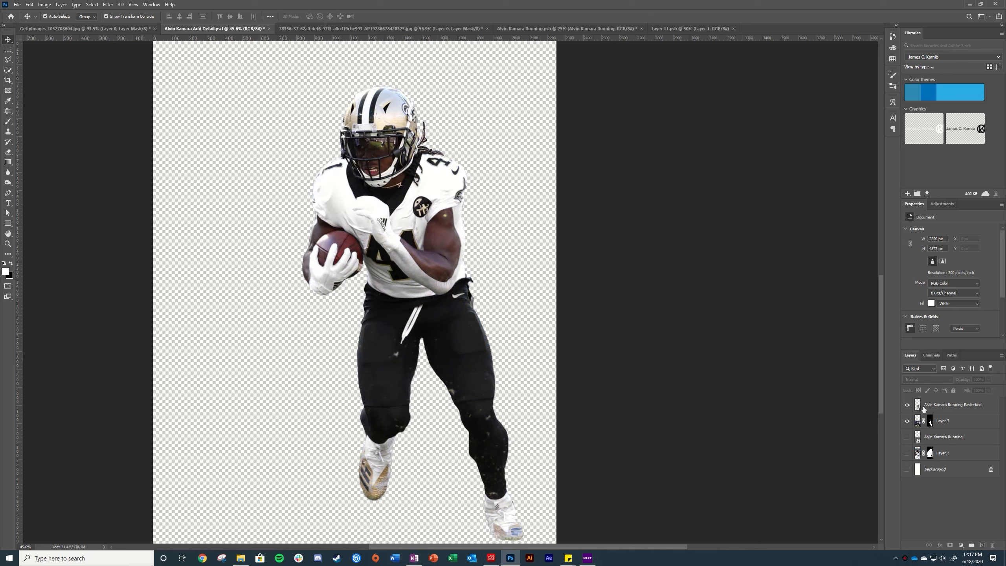
left_click(907, 406)
left_click(907, 406)
left_click(907, 406)
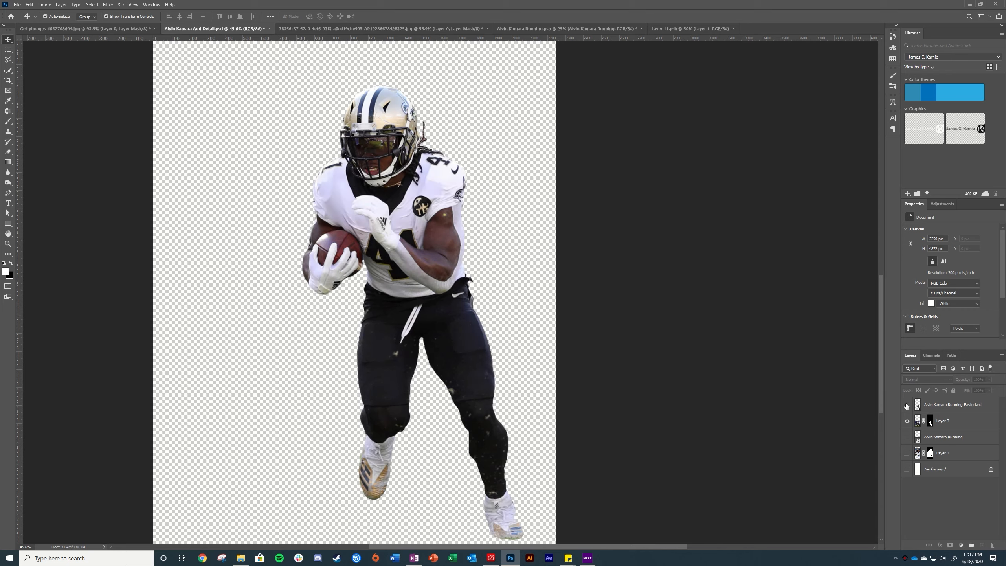